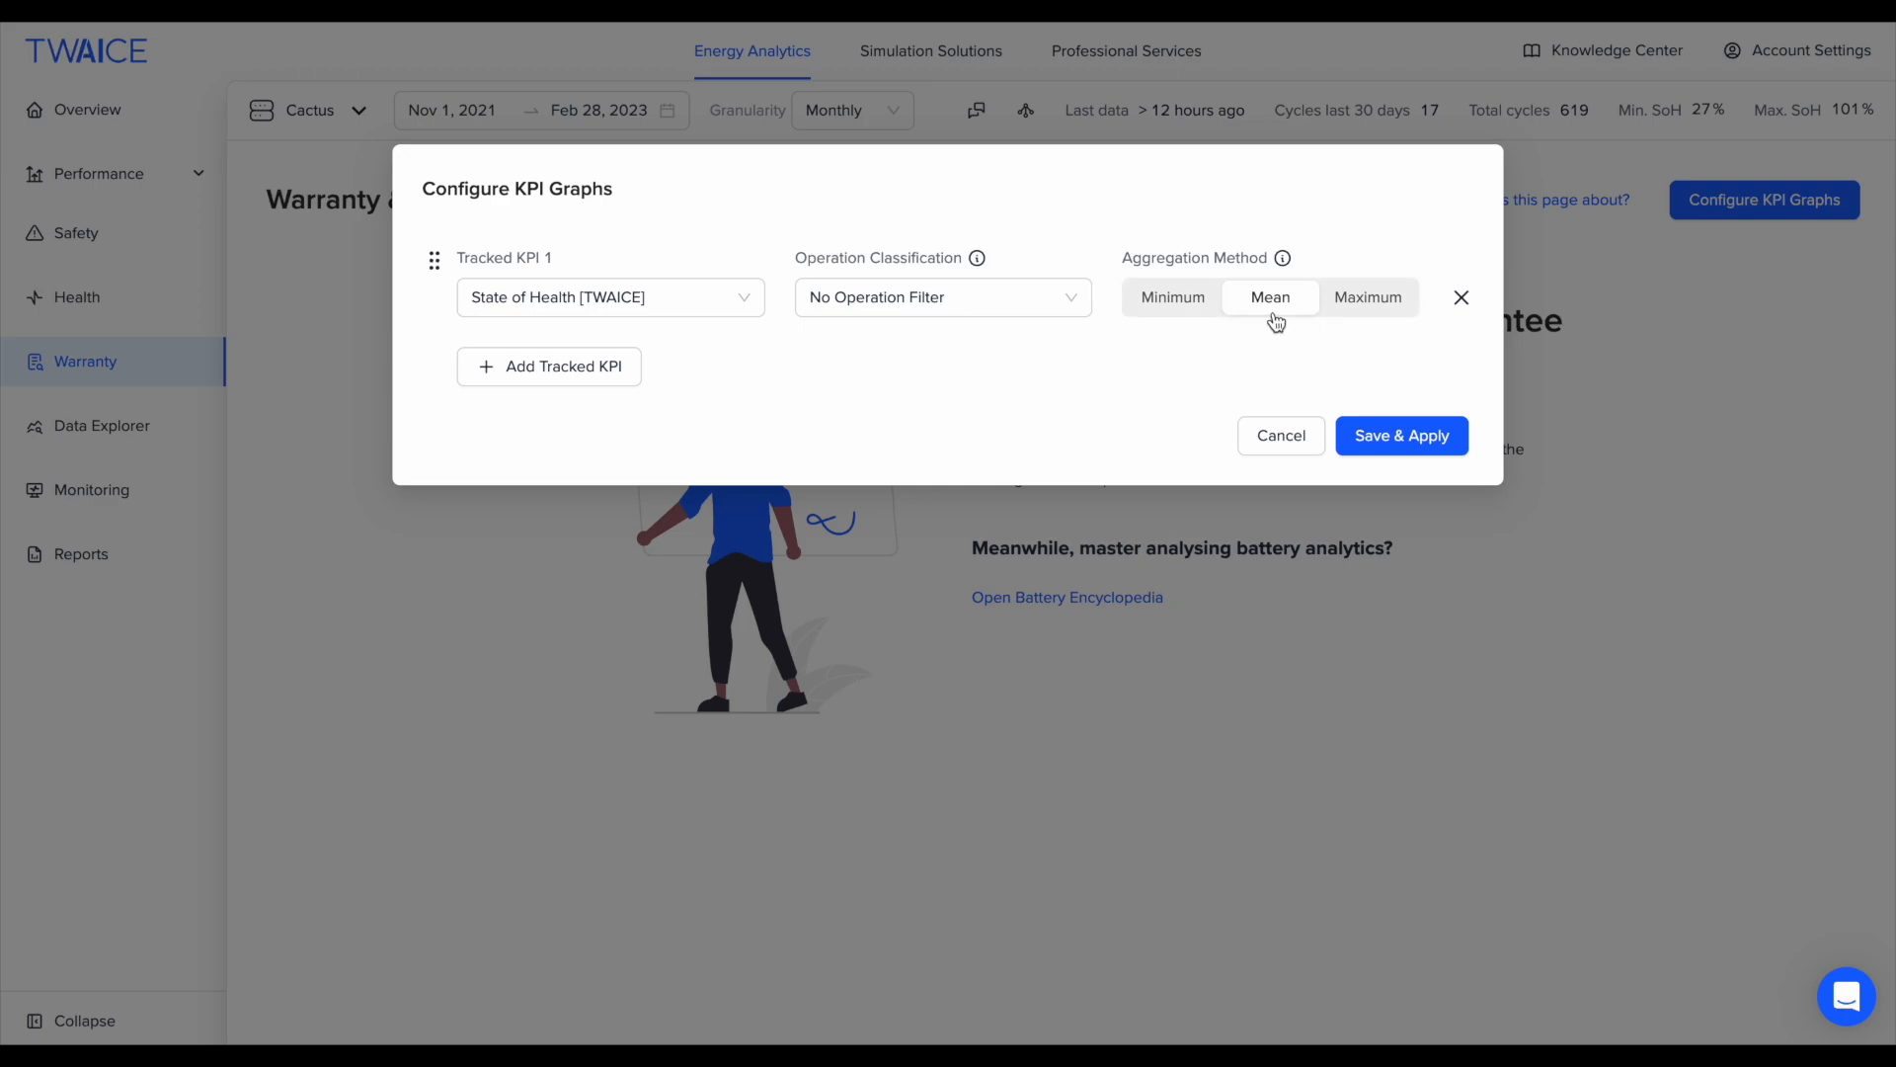
# Step: Apply the mean State of Health KPI graph and give it a linear or stepwise linear threshold that the KPI must be larger than
pyautogui.click(1400, 438)
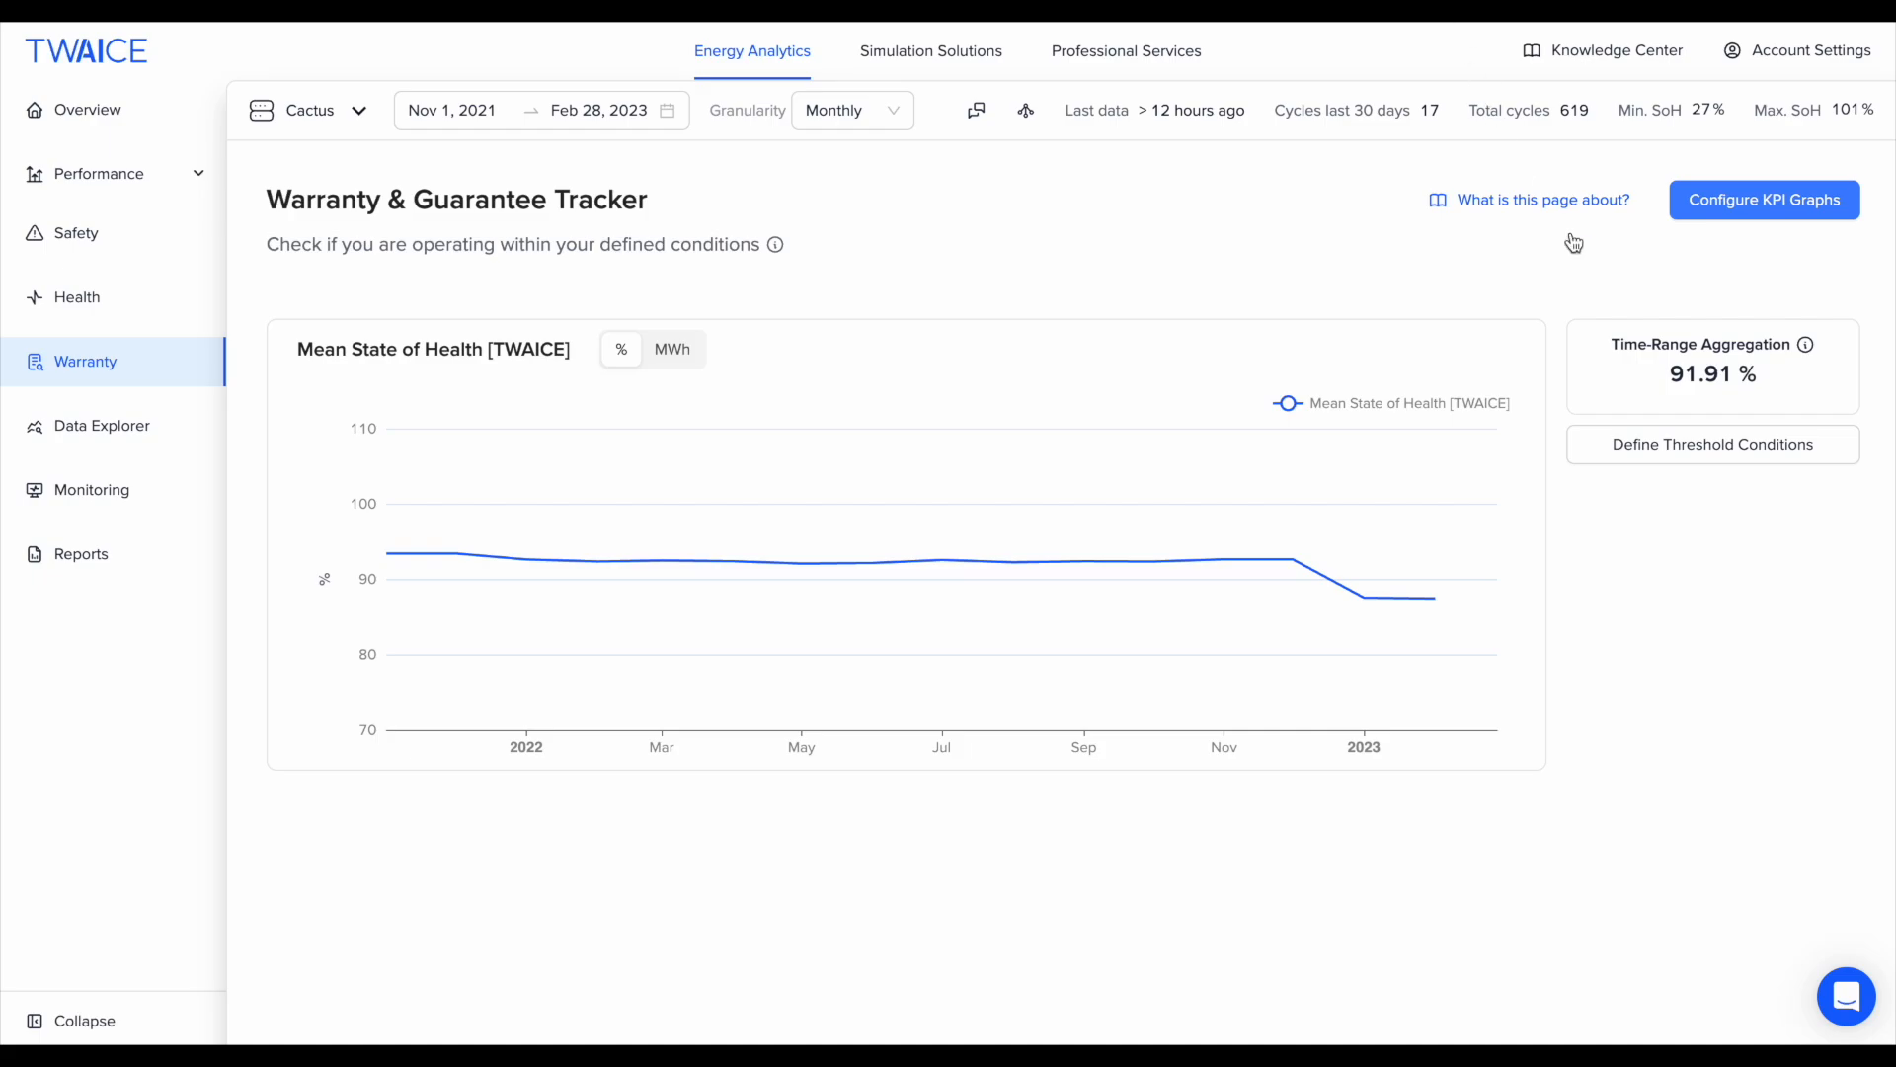
pyautogui.click(1719, 450)
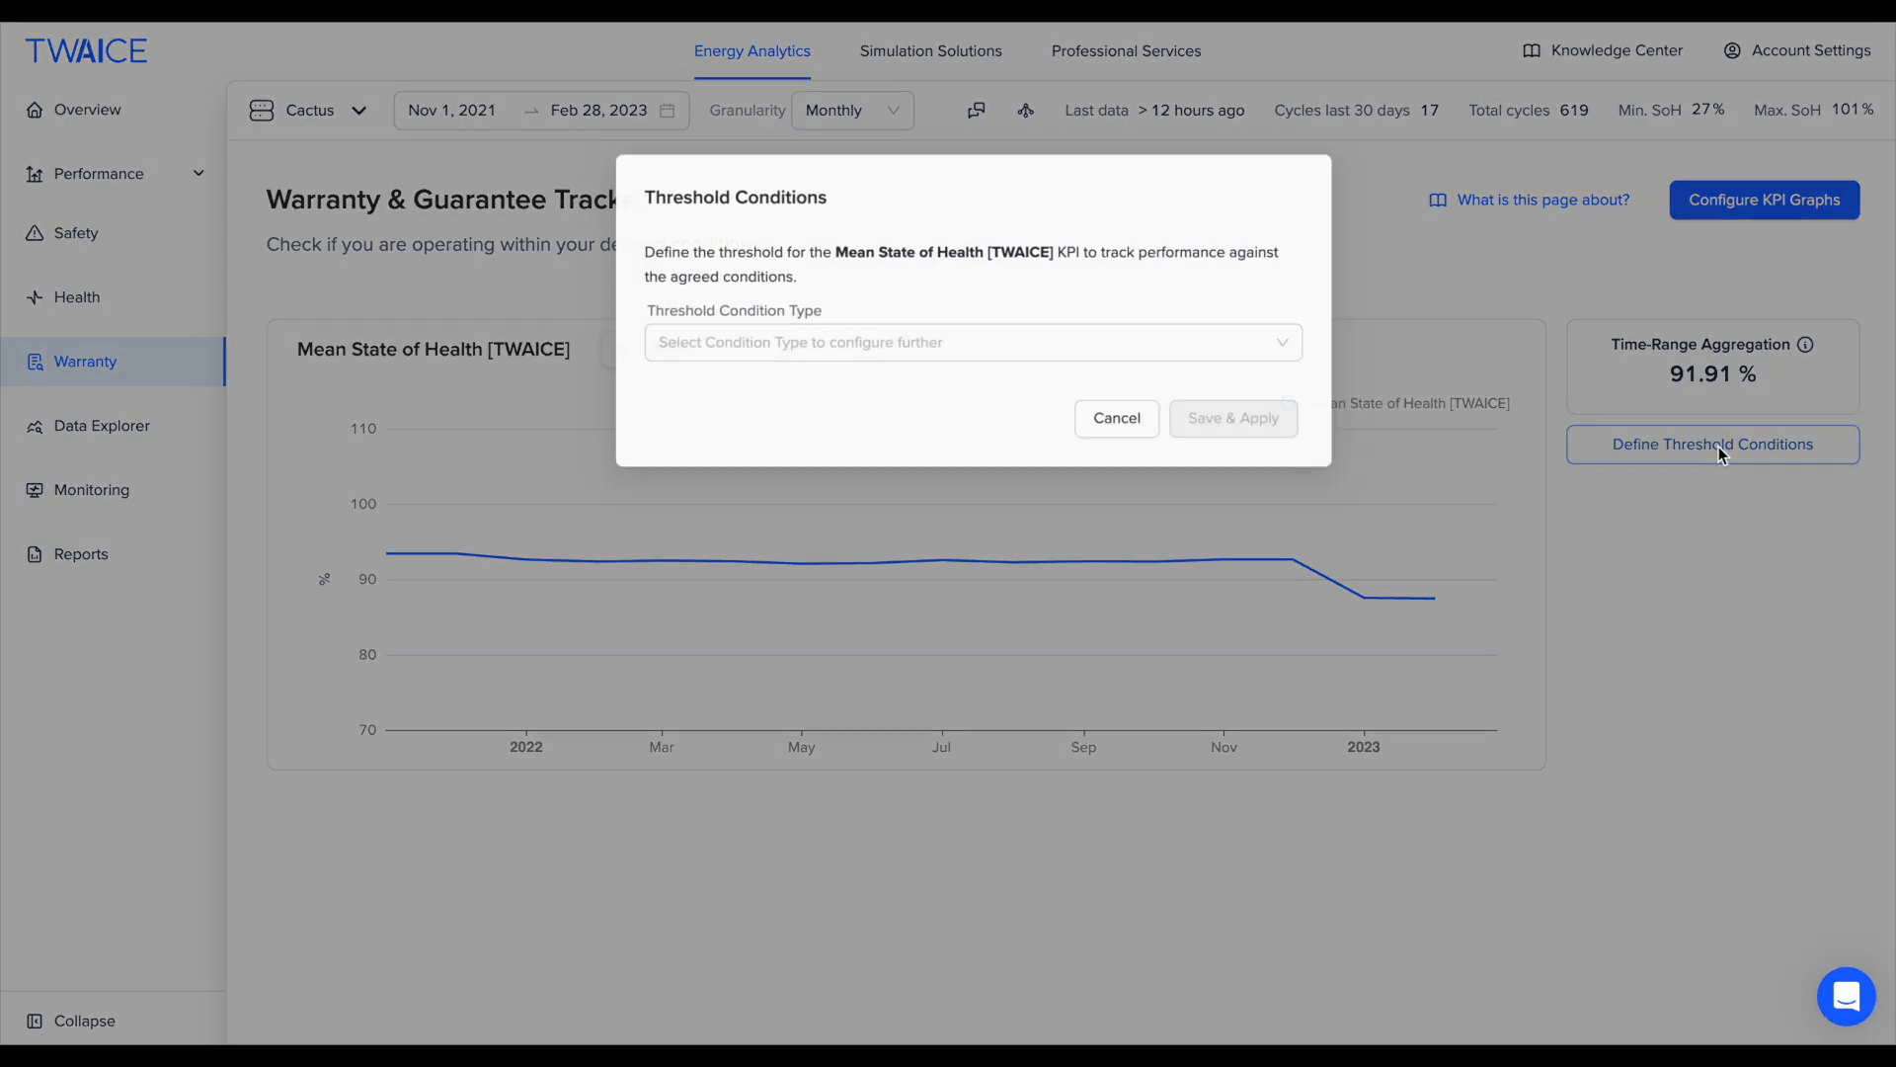
pyautogui.click(936, 354)
pyautogui.click(881, 427)
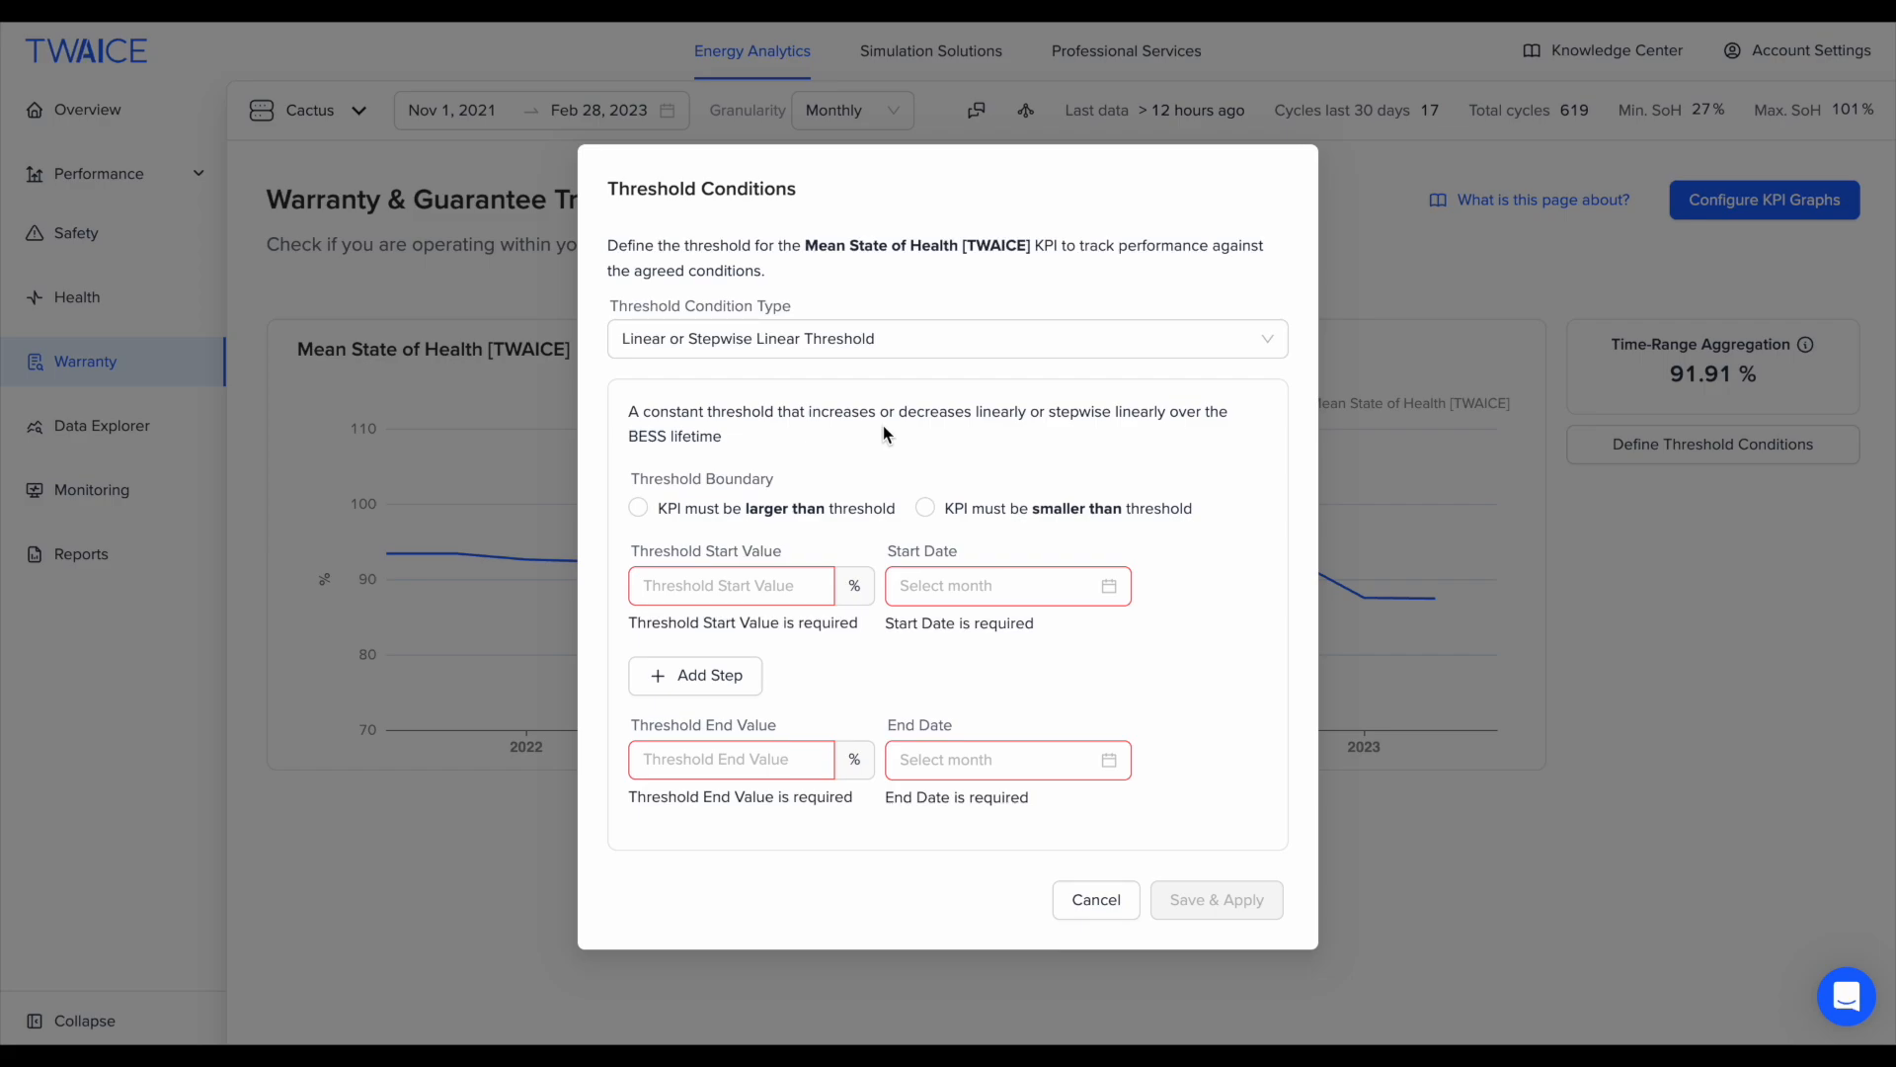
pyautogui.click(640, 511)
# Step: Set the State of Health threshold's start value to 98.4 % with start date 2021-01
pyautogui.click(715, 593)
pyautogui.write('98.4')
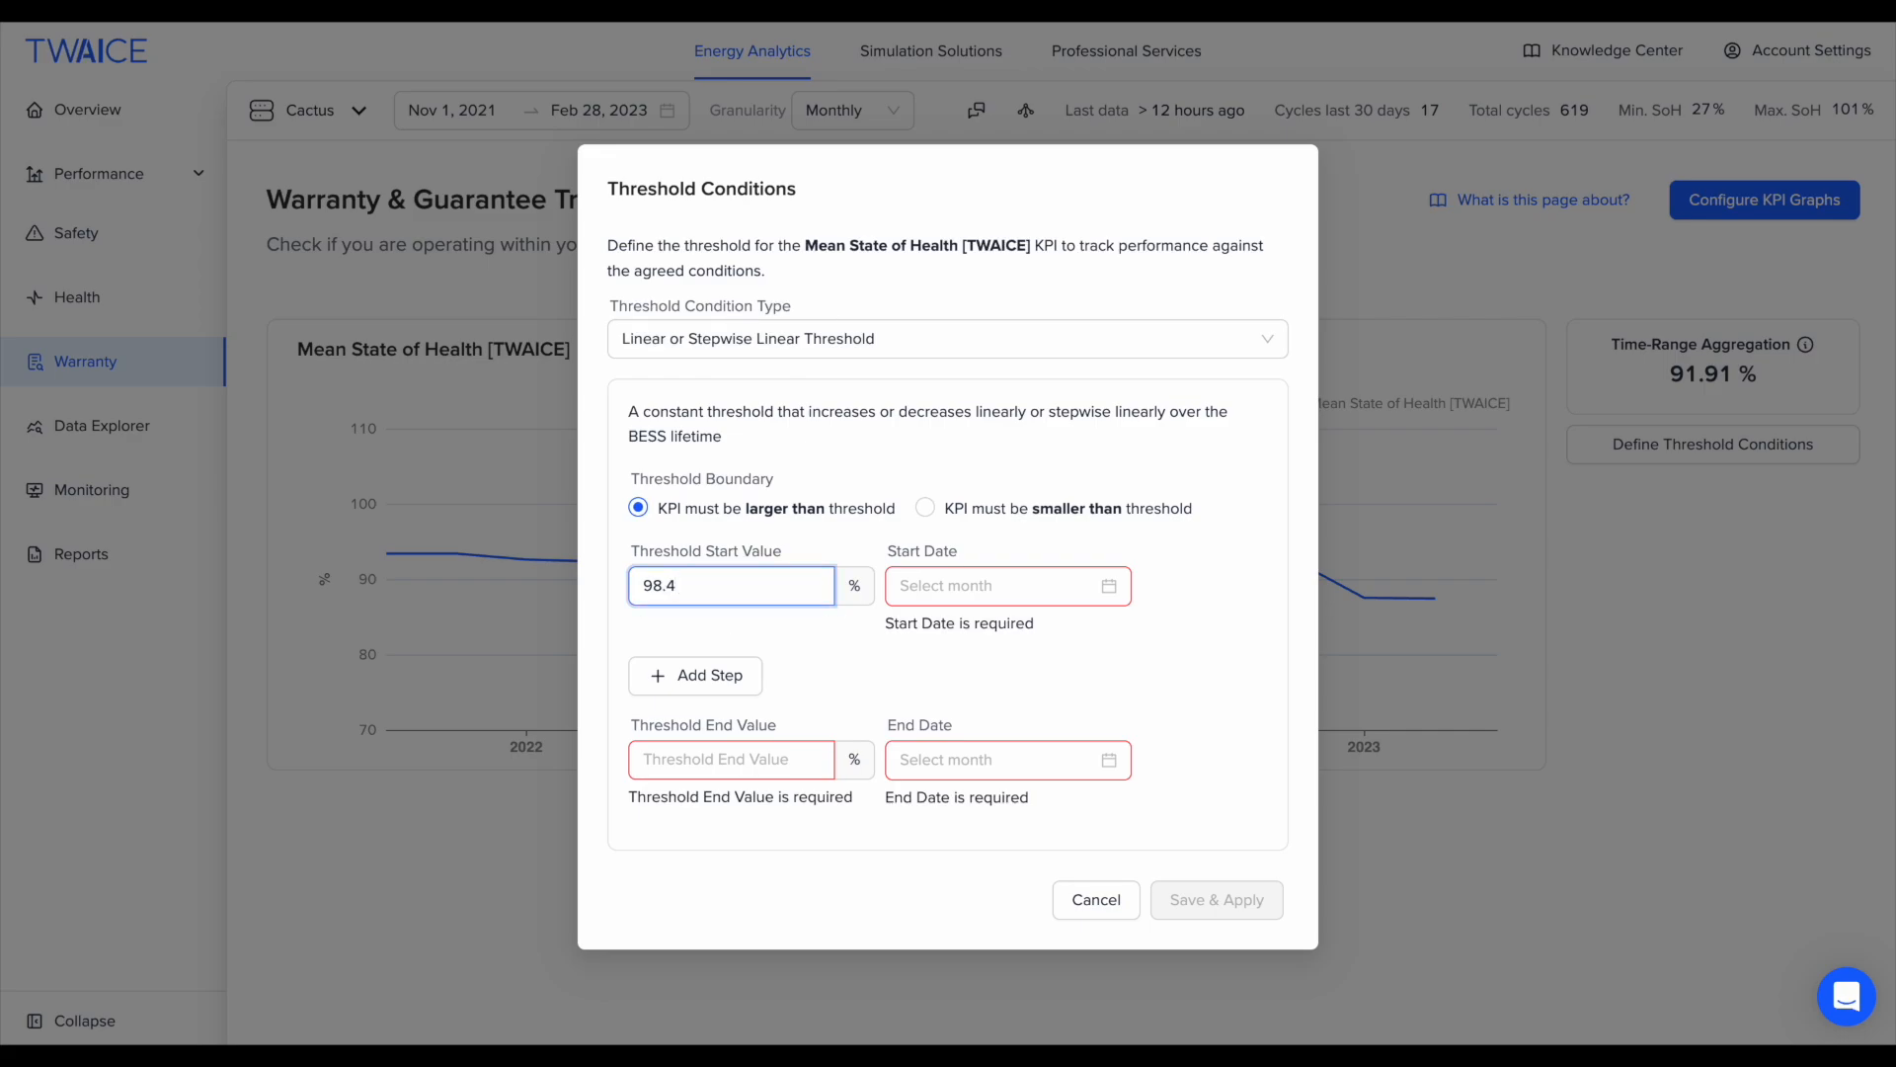
pyautogui.click(1116, 593)
pyautogui.click(909, 633)
pyautogui.click(908, 633)
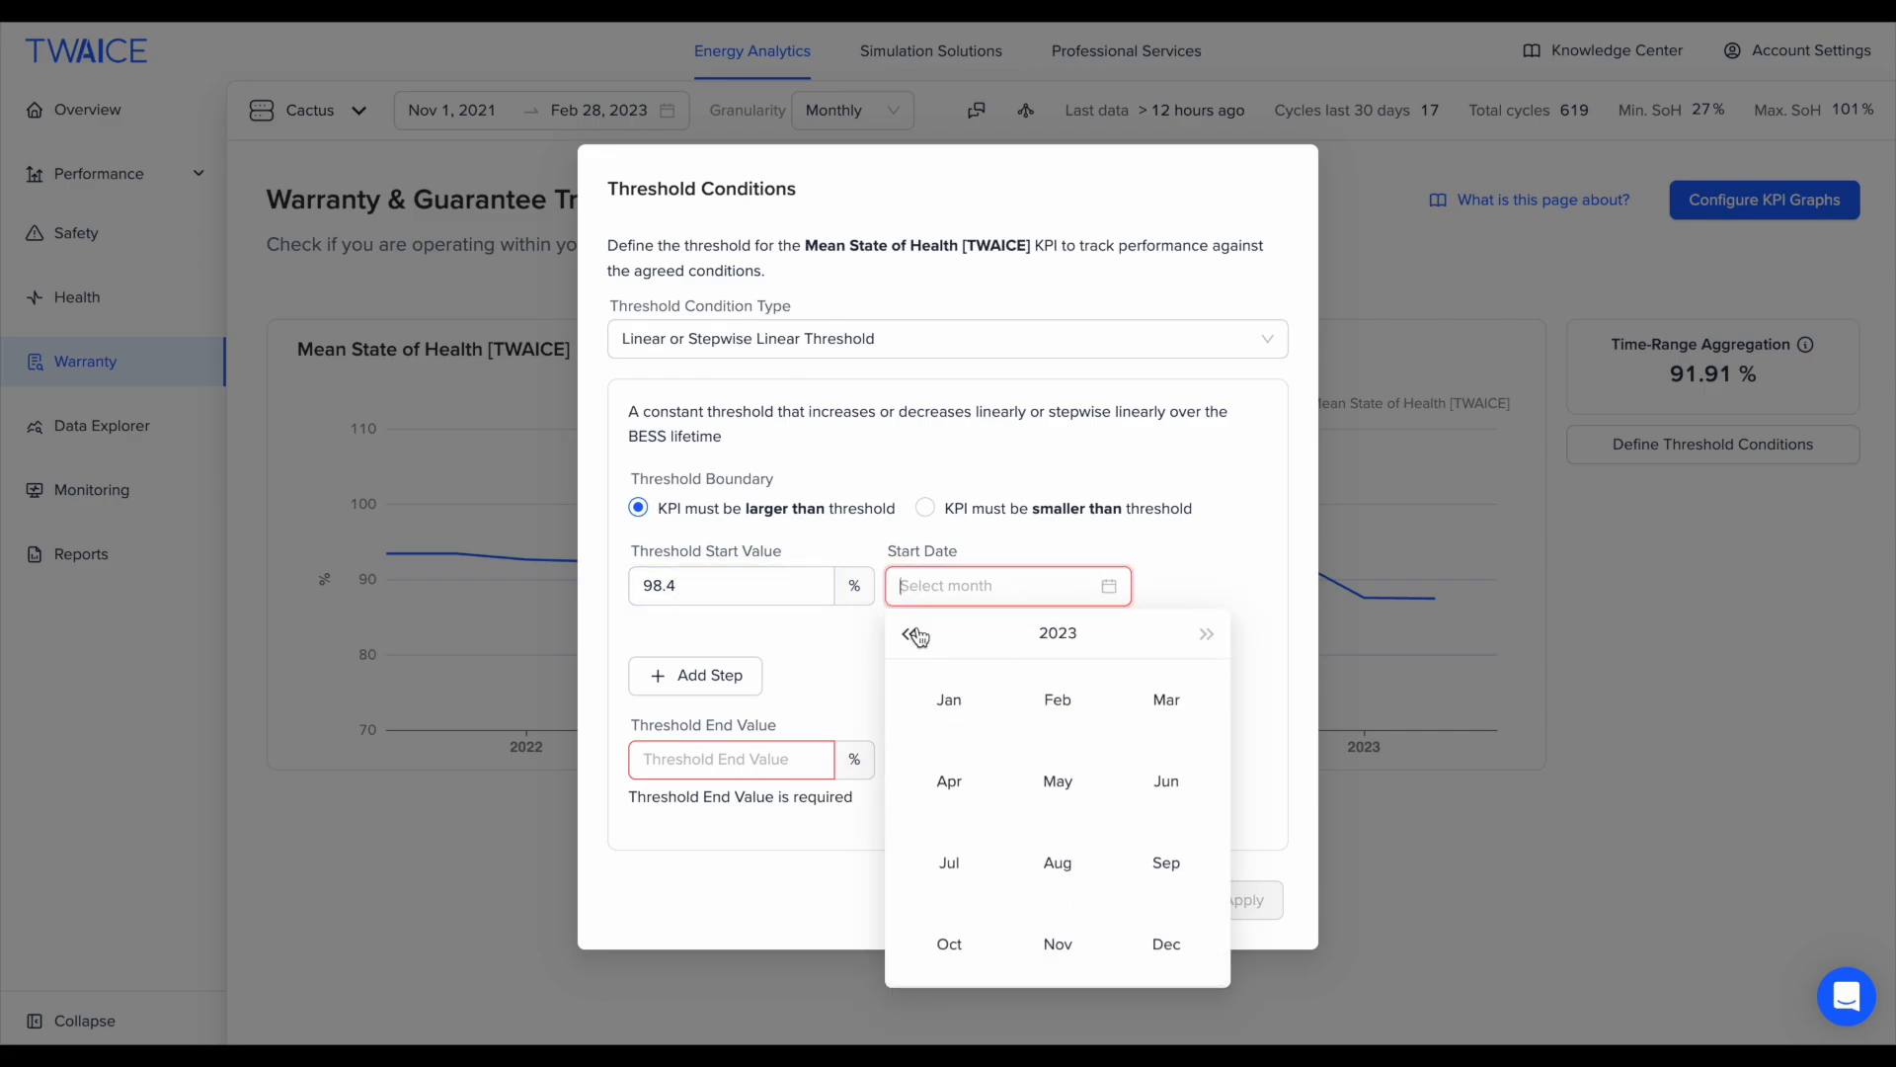
pyautogui.click(909, 633)
pyautogui.click(909, 633)
pyautogui.click(949, 705)
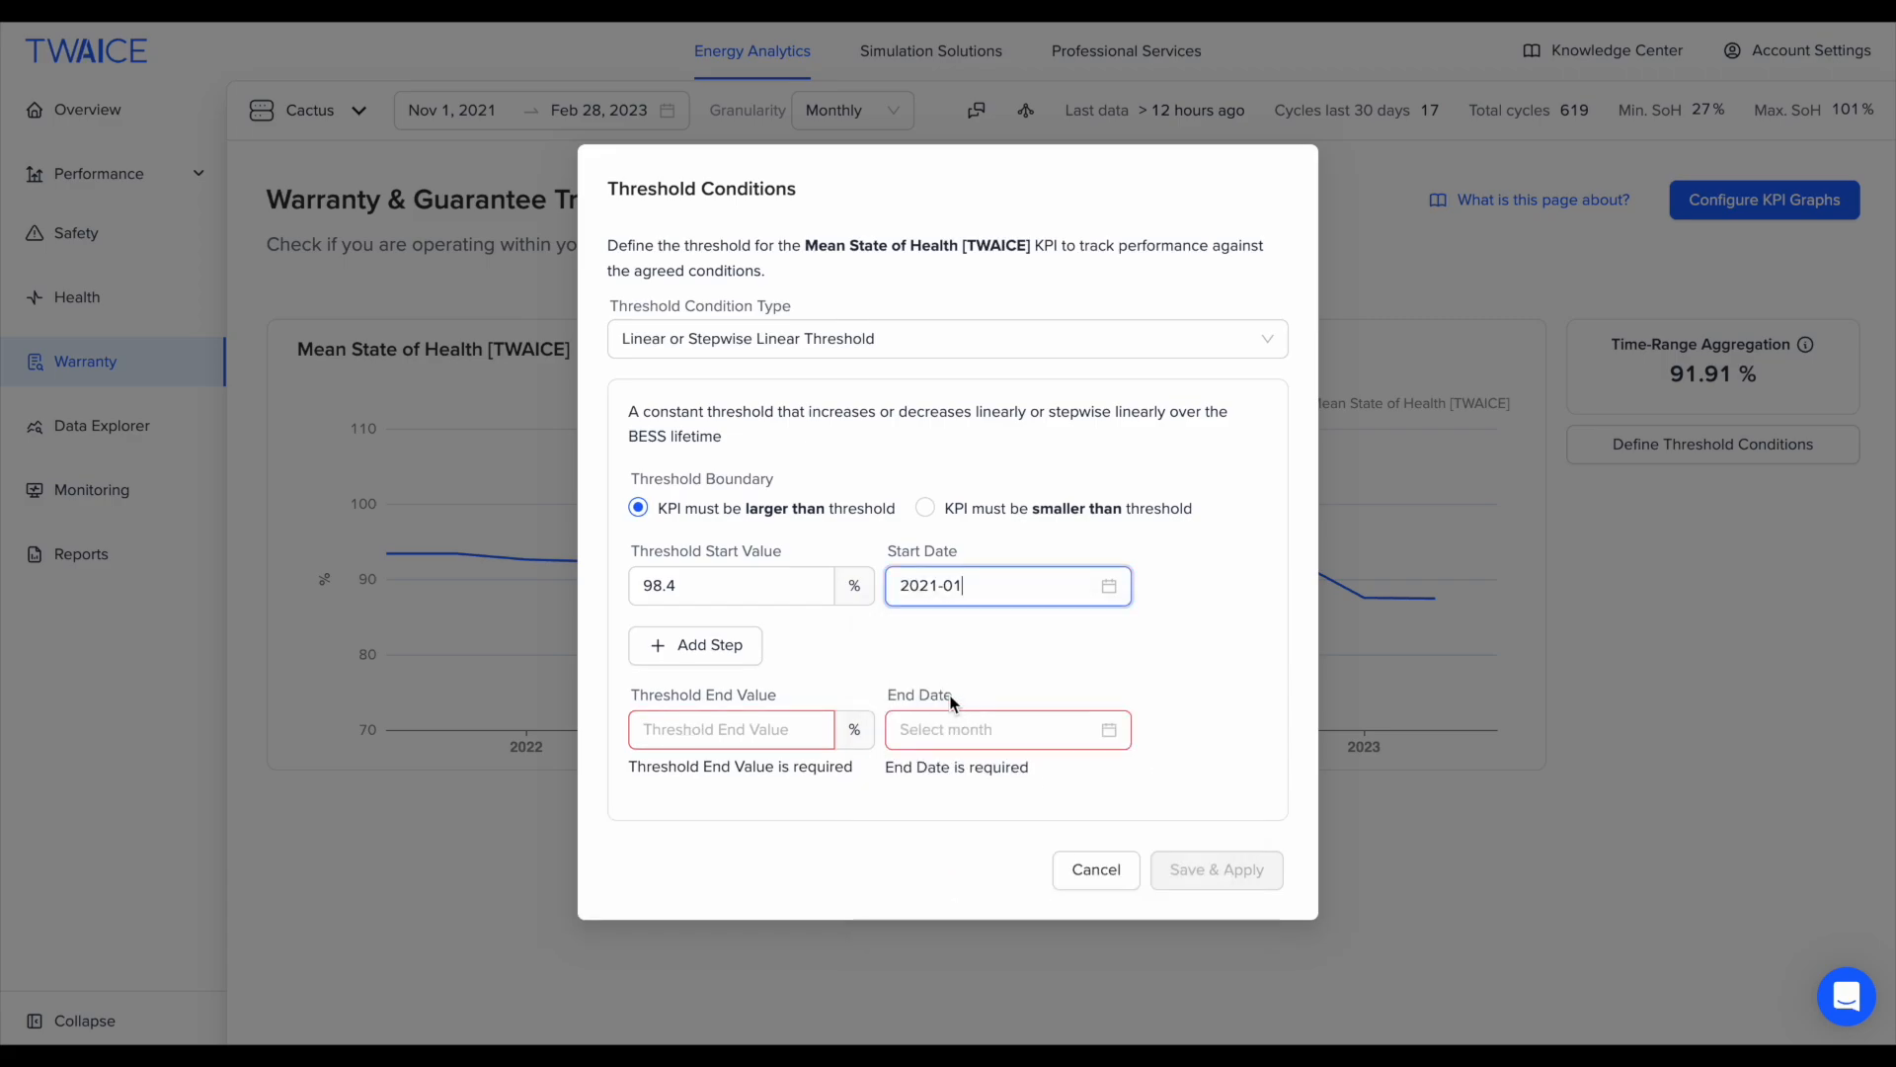
# Step: Add a threshold step with value 90.5 % and step date 2022-01
pyautogui.click(689, 657)
pyautogui.click(684, 666)
pyautogui.write('90.5')
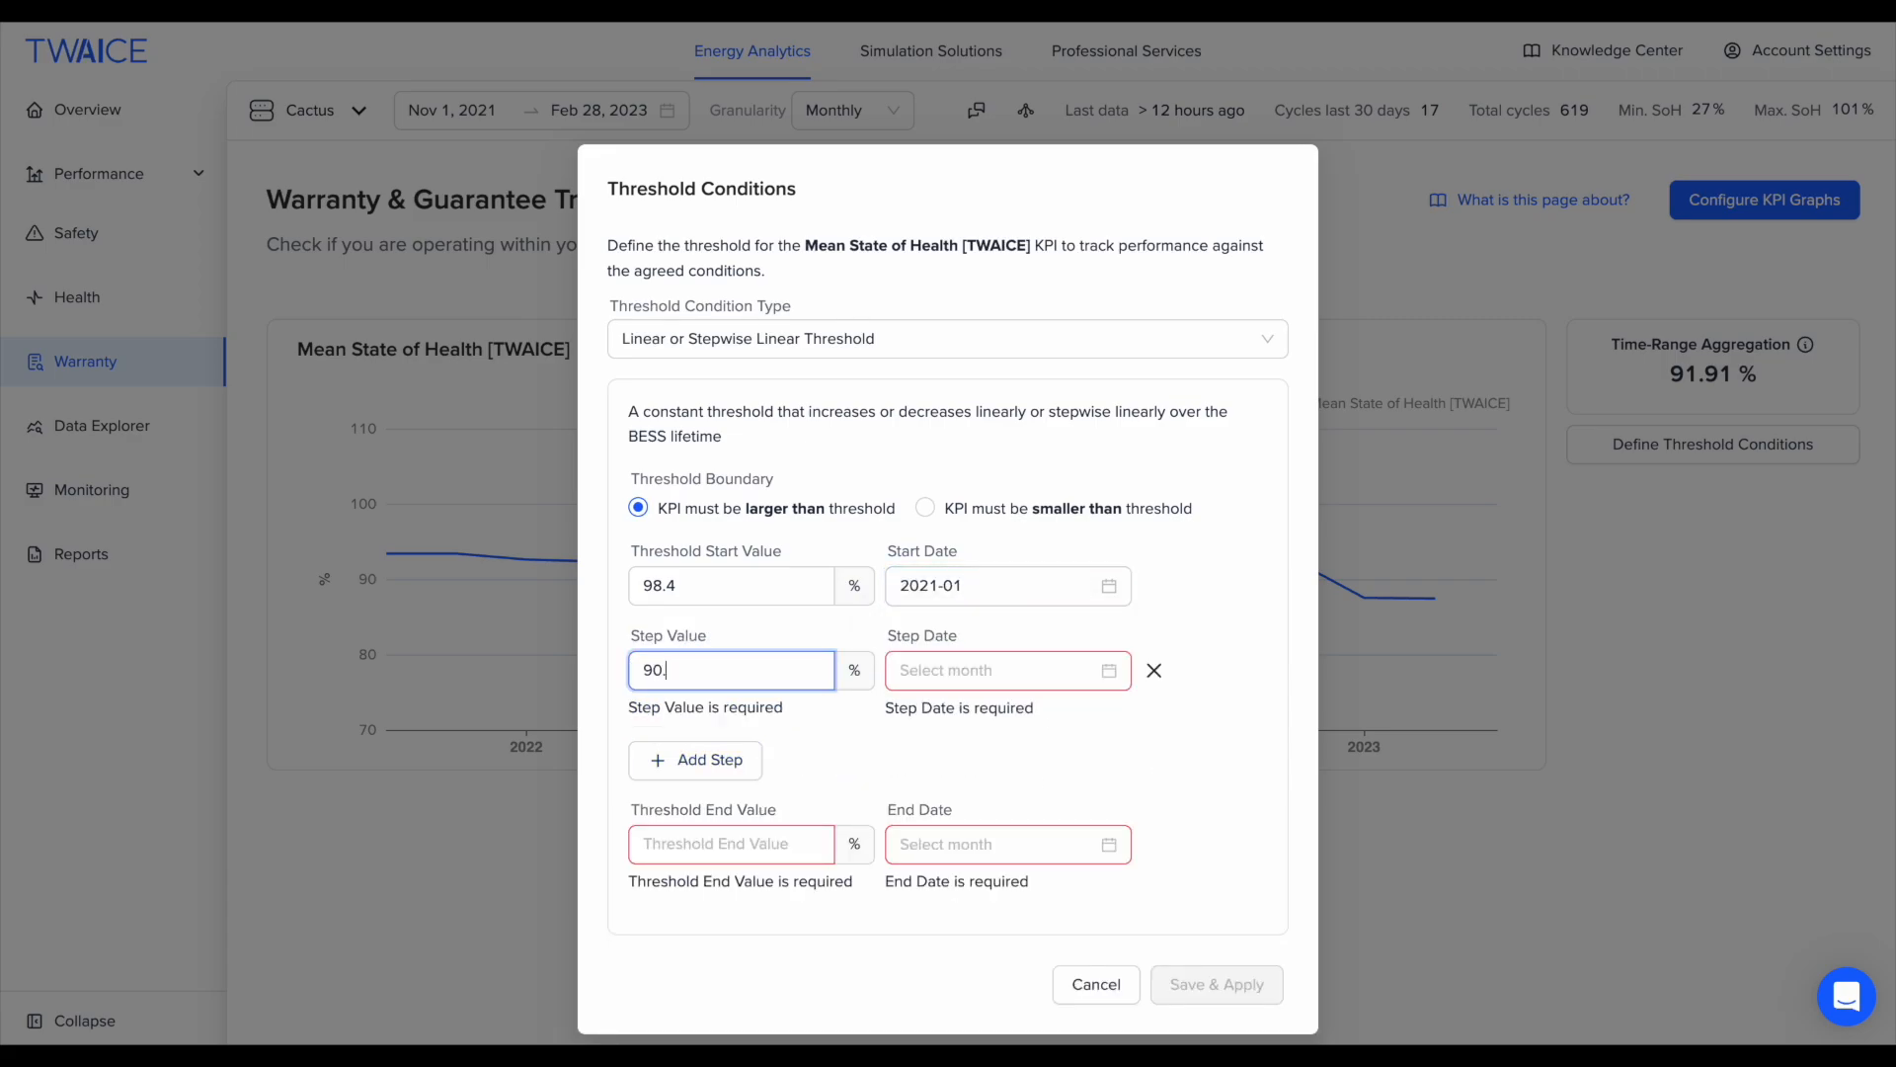
pyautogui.click(987, 671)
pyautogui.click(949, 360)
# Step: Add a second threshold step with value 88.6 % and step date 2023-01
pyautogui.click(687, 761)
pyautogui.click(686, 760)
pyautogui.write('88.6')
pyautogui.click(988, 756)
pyautogui.click(957, 449)
# Step: Add a third threshold step with value 81.4 % and step date 2024-01
pyautogui.scroll(-1, 771, 771)
pyautogui.click(703, 766)
pyautogui.click(703, 770)
pyautogui.write('81.4')
pyautogui.click(988, 772)
pyautogui.click(951, 462)
# Step: Add threshold steps of 77.7 % for 2025-01, 74.1 % for 2026-01 and 70.9 % for 2027-01
pyautogui.click(703, 851)
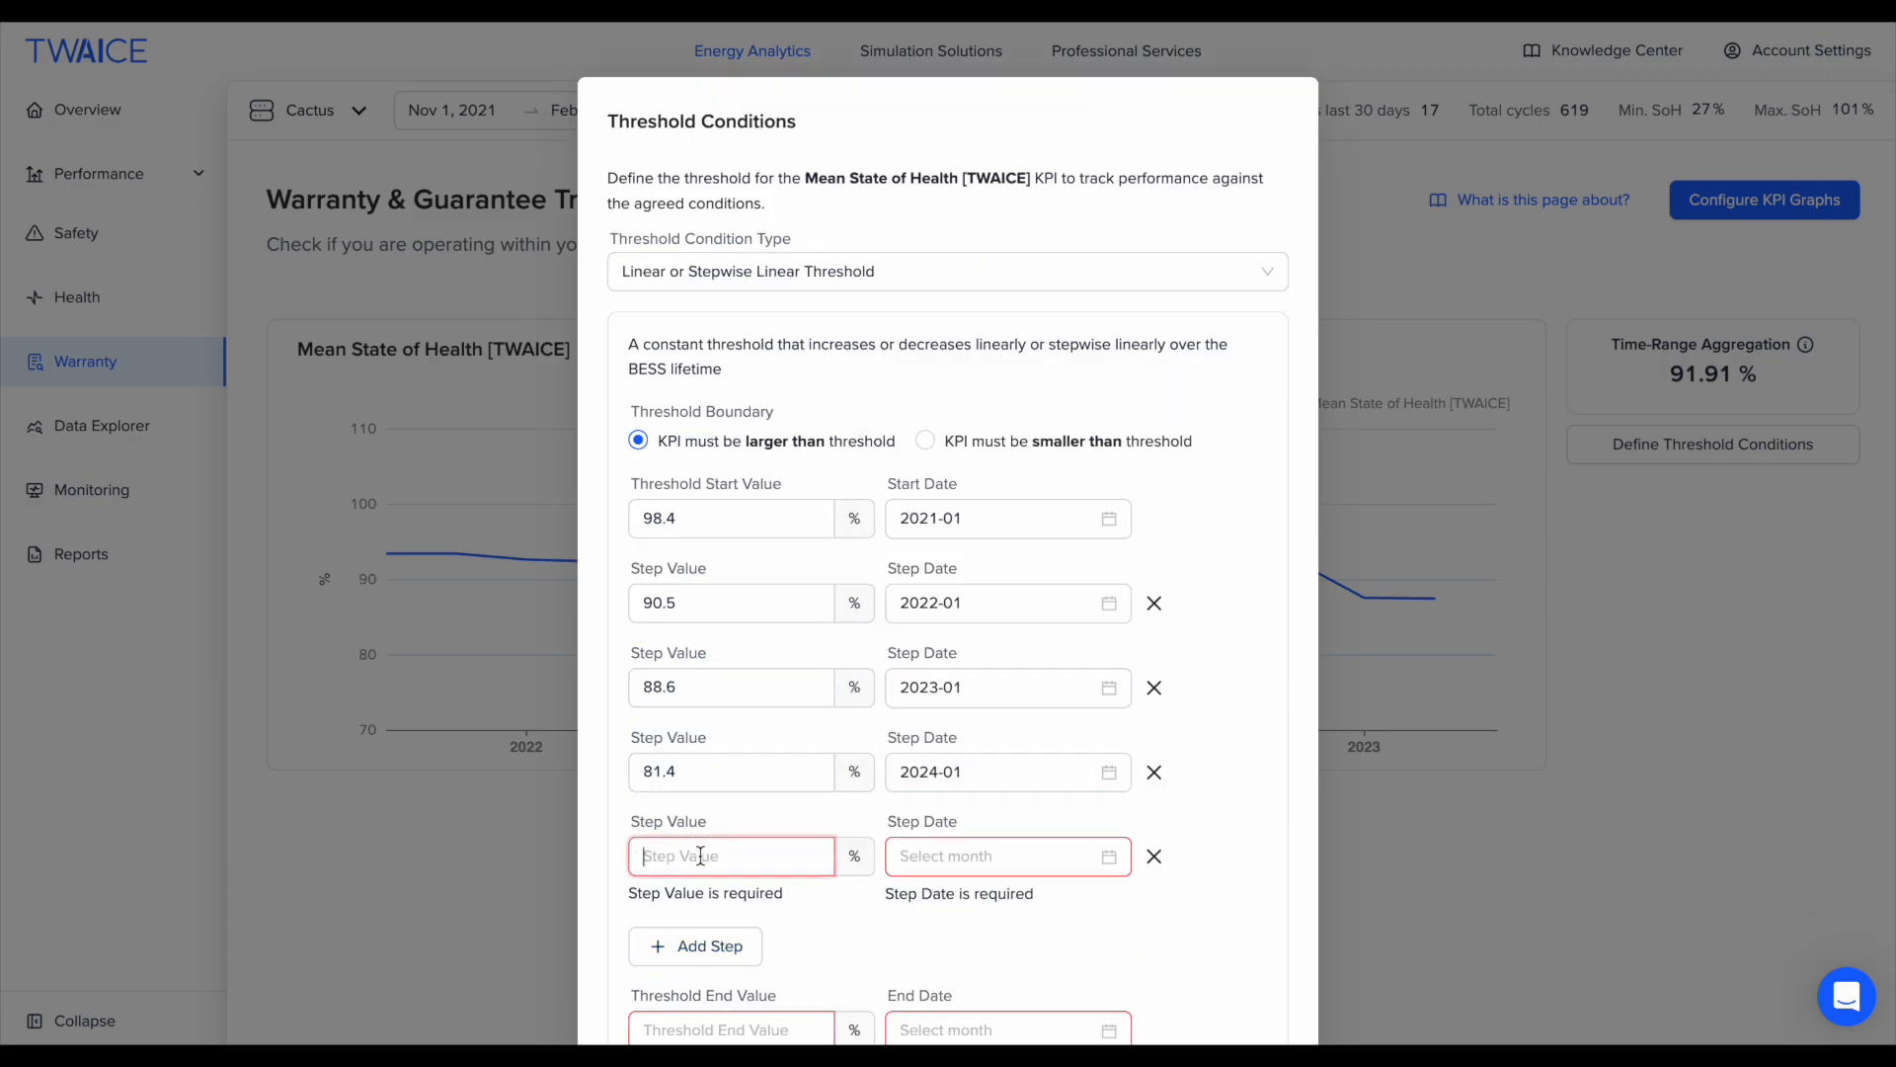
pyautogui.click(697, 833)
pyautogui.click(701, 855)
pyautogui.write('70.9')
pyautogui.click(1106, 859)
pyautogui.click(949, 546)
# Step: Add threshold steps of 67.8 % for 2028-01 and 64.8 % for 2029-01
pyautogui.click(700, 834)
pyautogui.click(700, 772)
pyautogui.write('67')
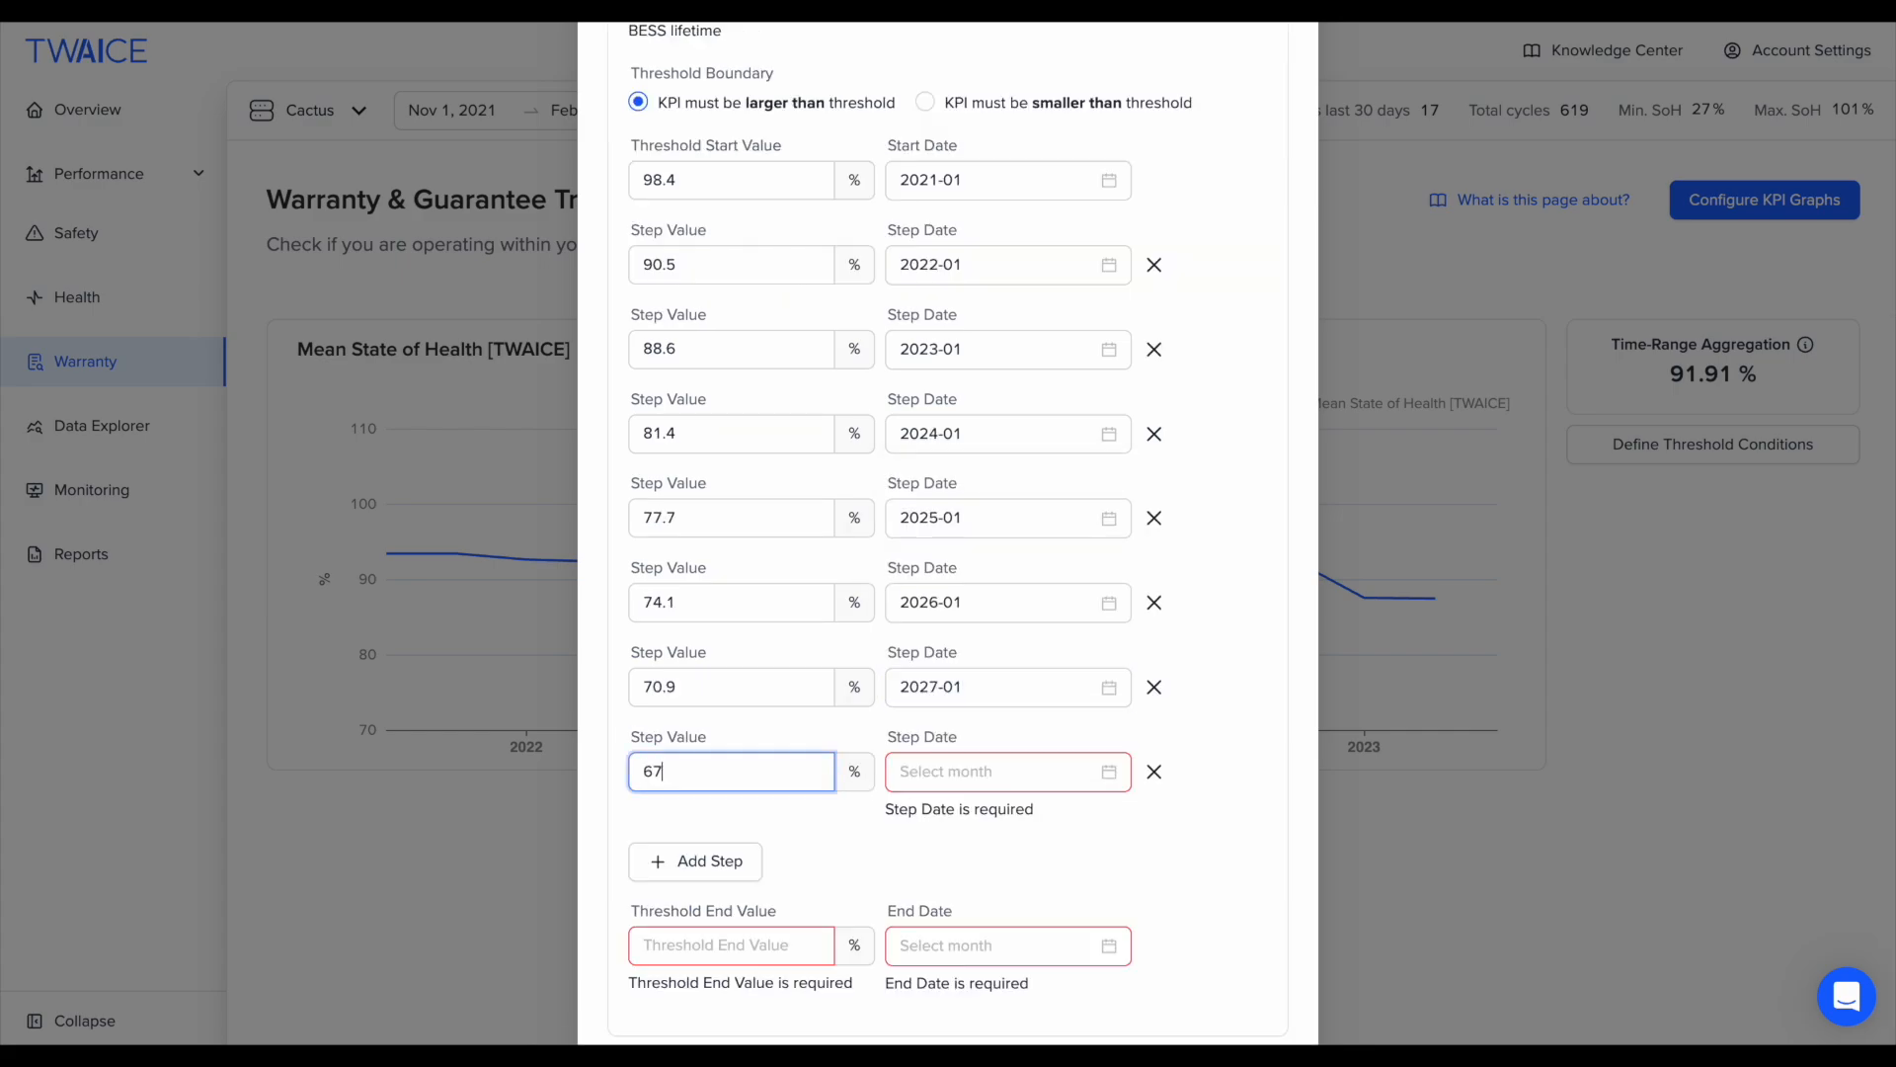
pyautogui.write('.864.8')
pyautogui.click(969, 775)
pyautogui.click(949, 462)
# Step: Add a final threshold step with value 61.9 % and step date 2030-01
pyautogui.click(700, 831)
pyautogui.click(700, 771)
pyautogui.write('61.9')
pyautogui.click(988, 772)
pyautogui.click(1204, 398)
pyautogui.doubleClick(1204, 398)
pyautogui.click(950, 462)
# Step: Set the threshold end value to 59.2 % with end date 2031-01 and apply the State of Health threshold conditions
pyautogui.scroll(-1, 1188, 706)
pyautogui.click(706, 831)
pyautogui.write('59.2')
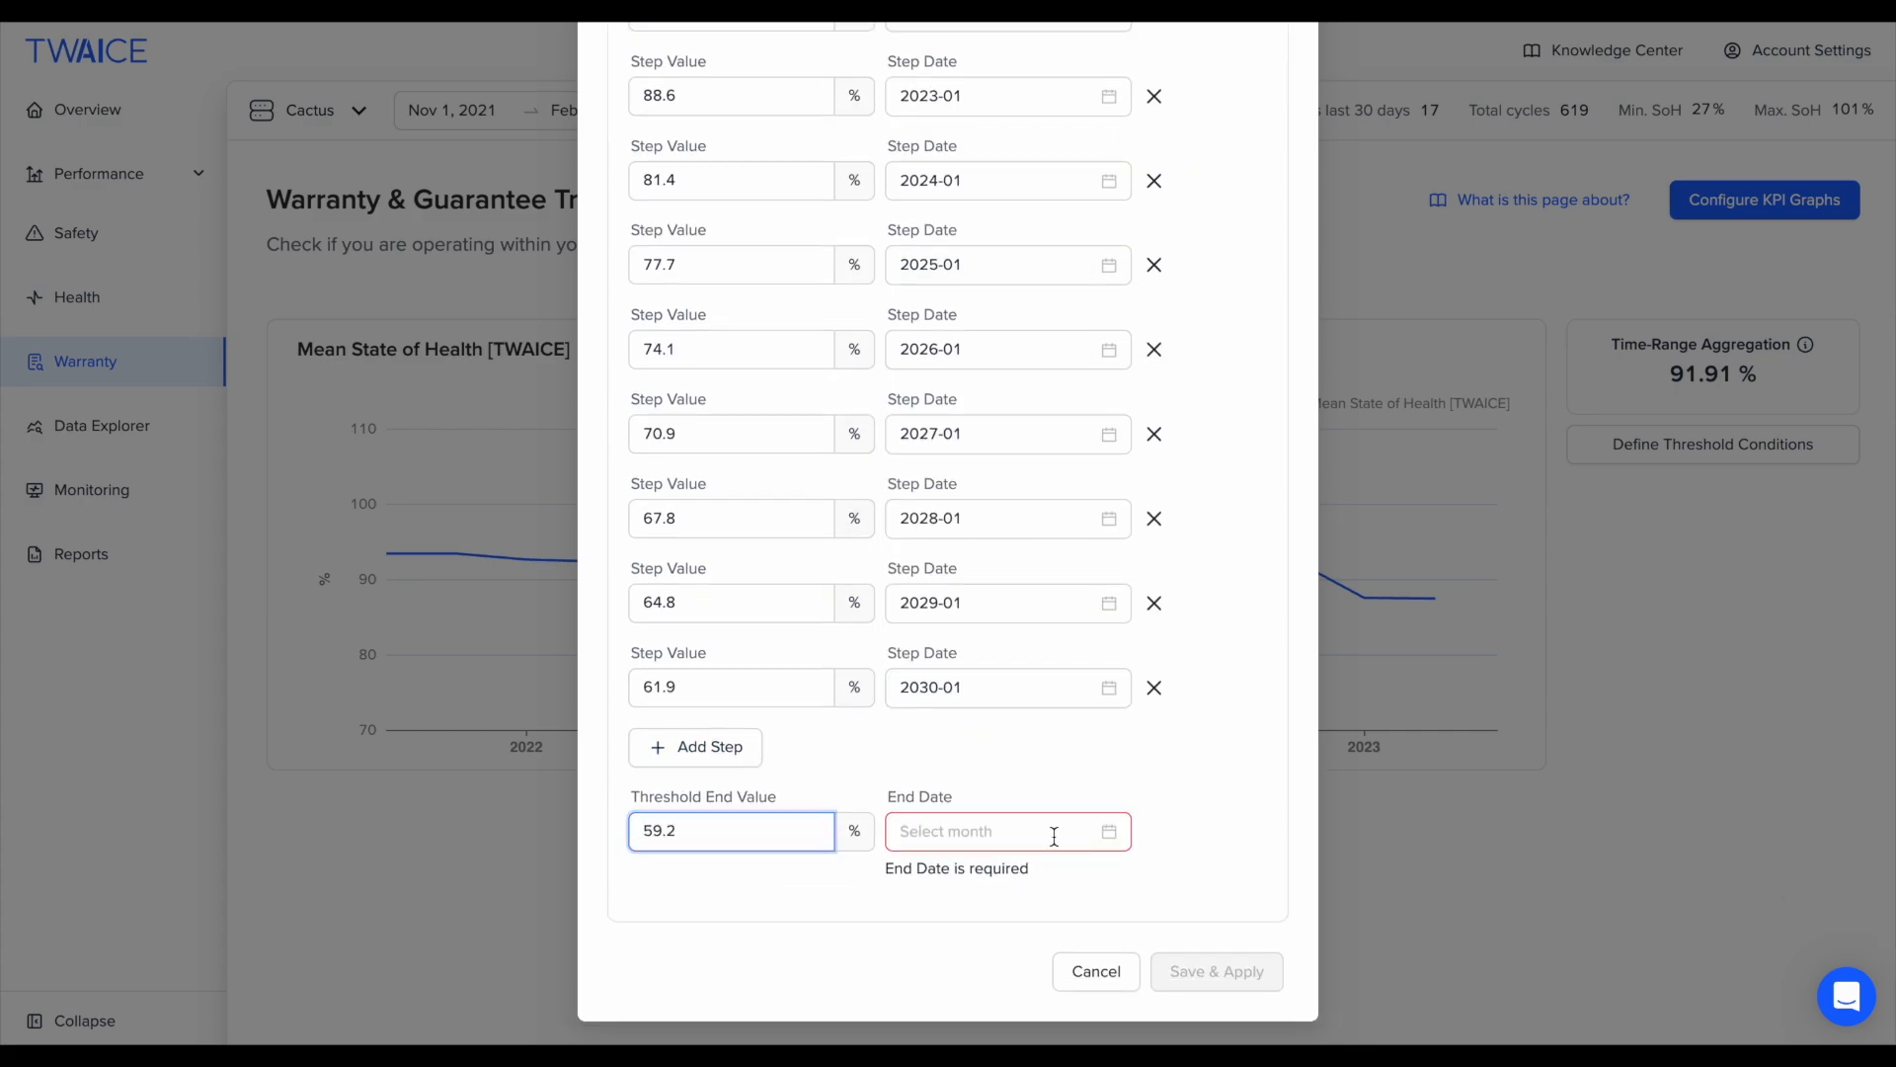
pyautogui.click(973, 844)
pyautogui.click(1204, 454)
pyautogui.click(949, 520)
pyautogui.scroll(-2, 1178, 736)
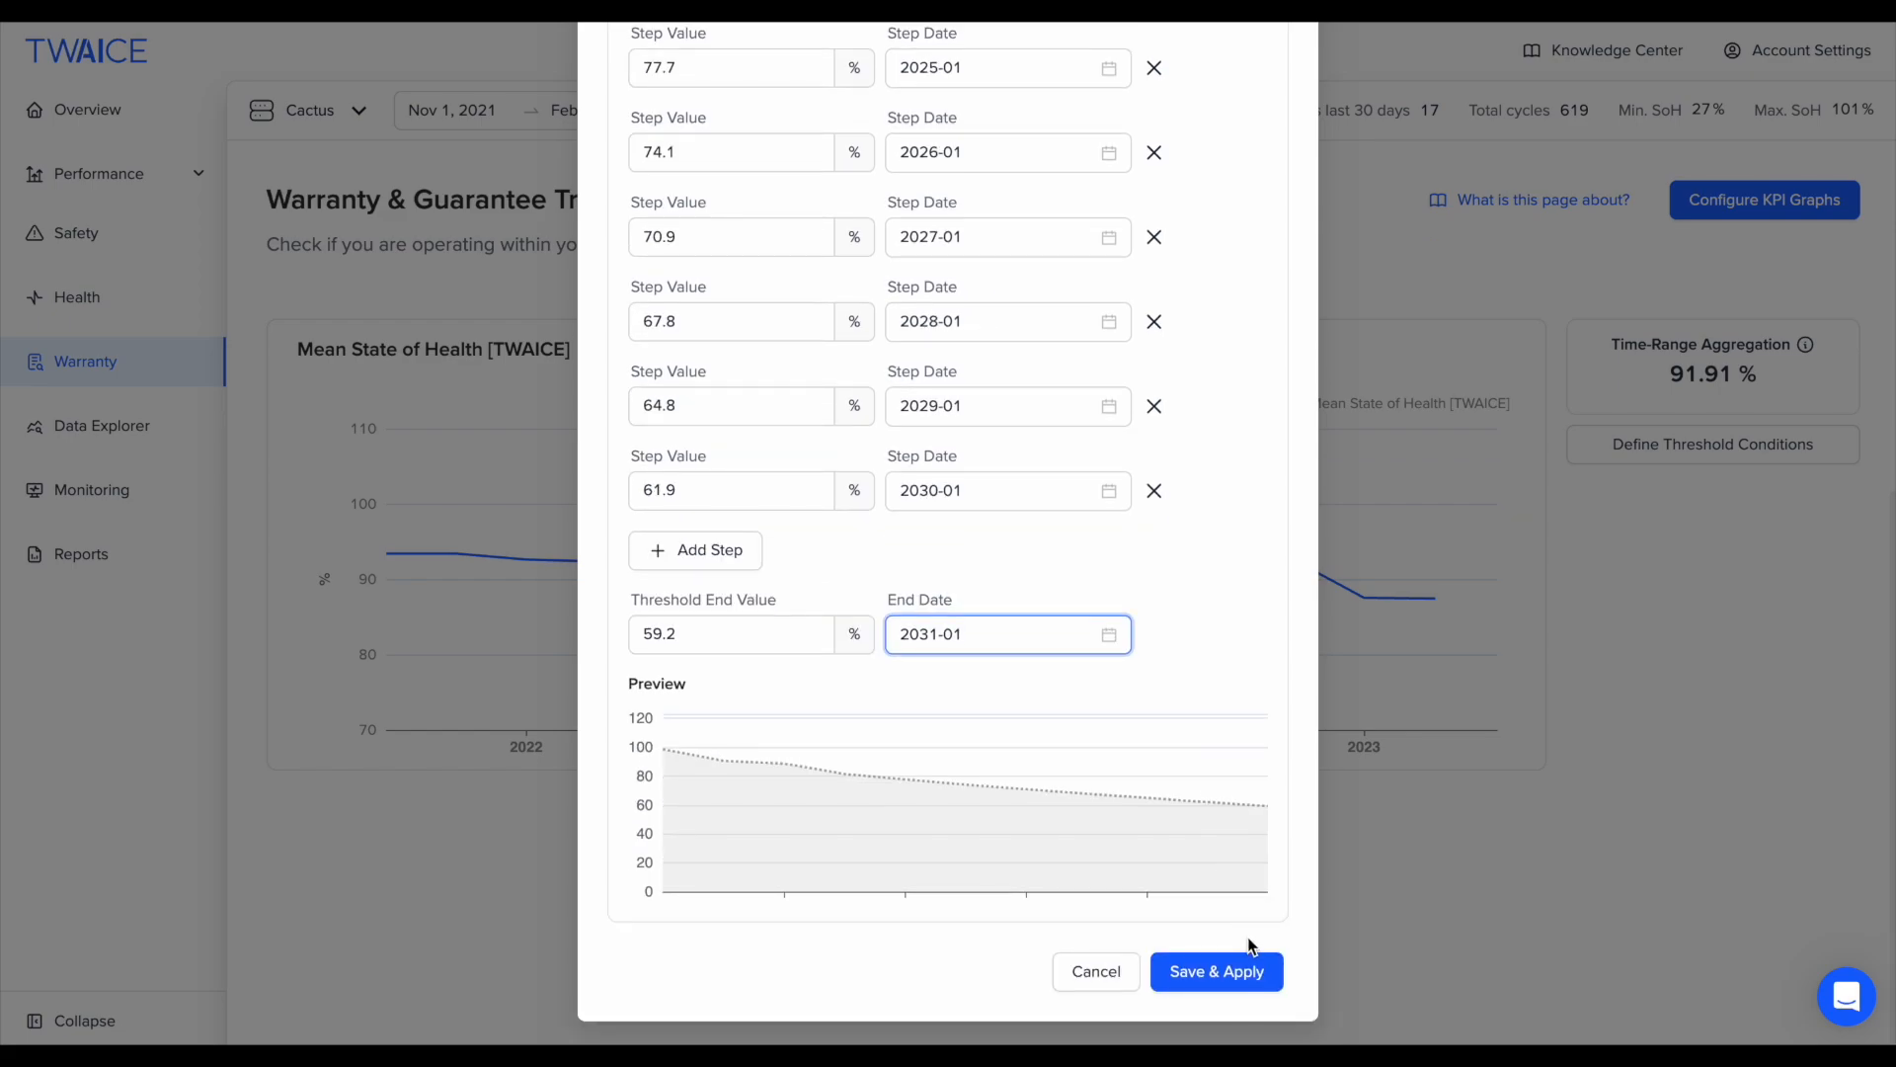
pyautogui.click(1246, 990)
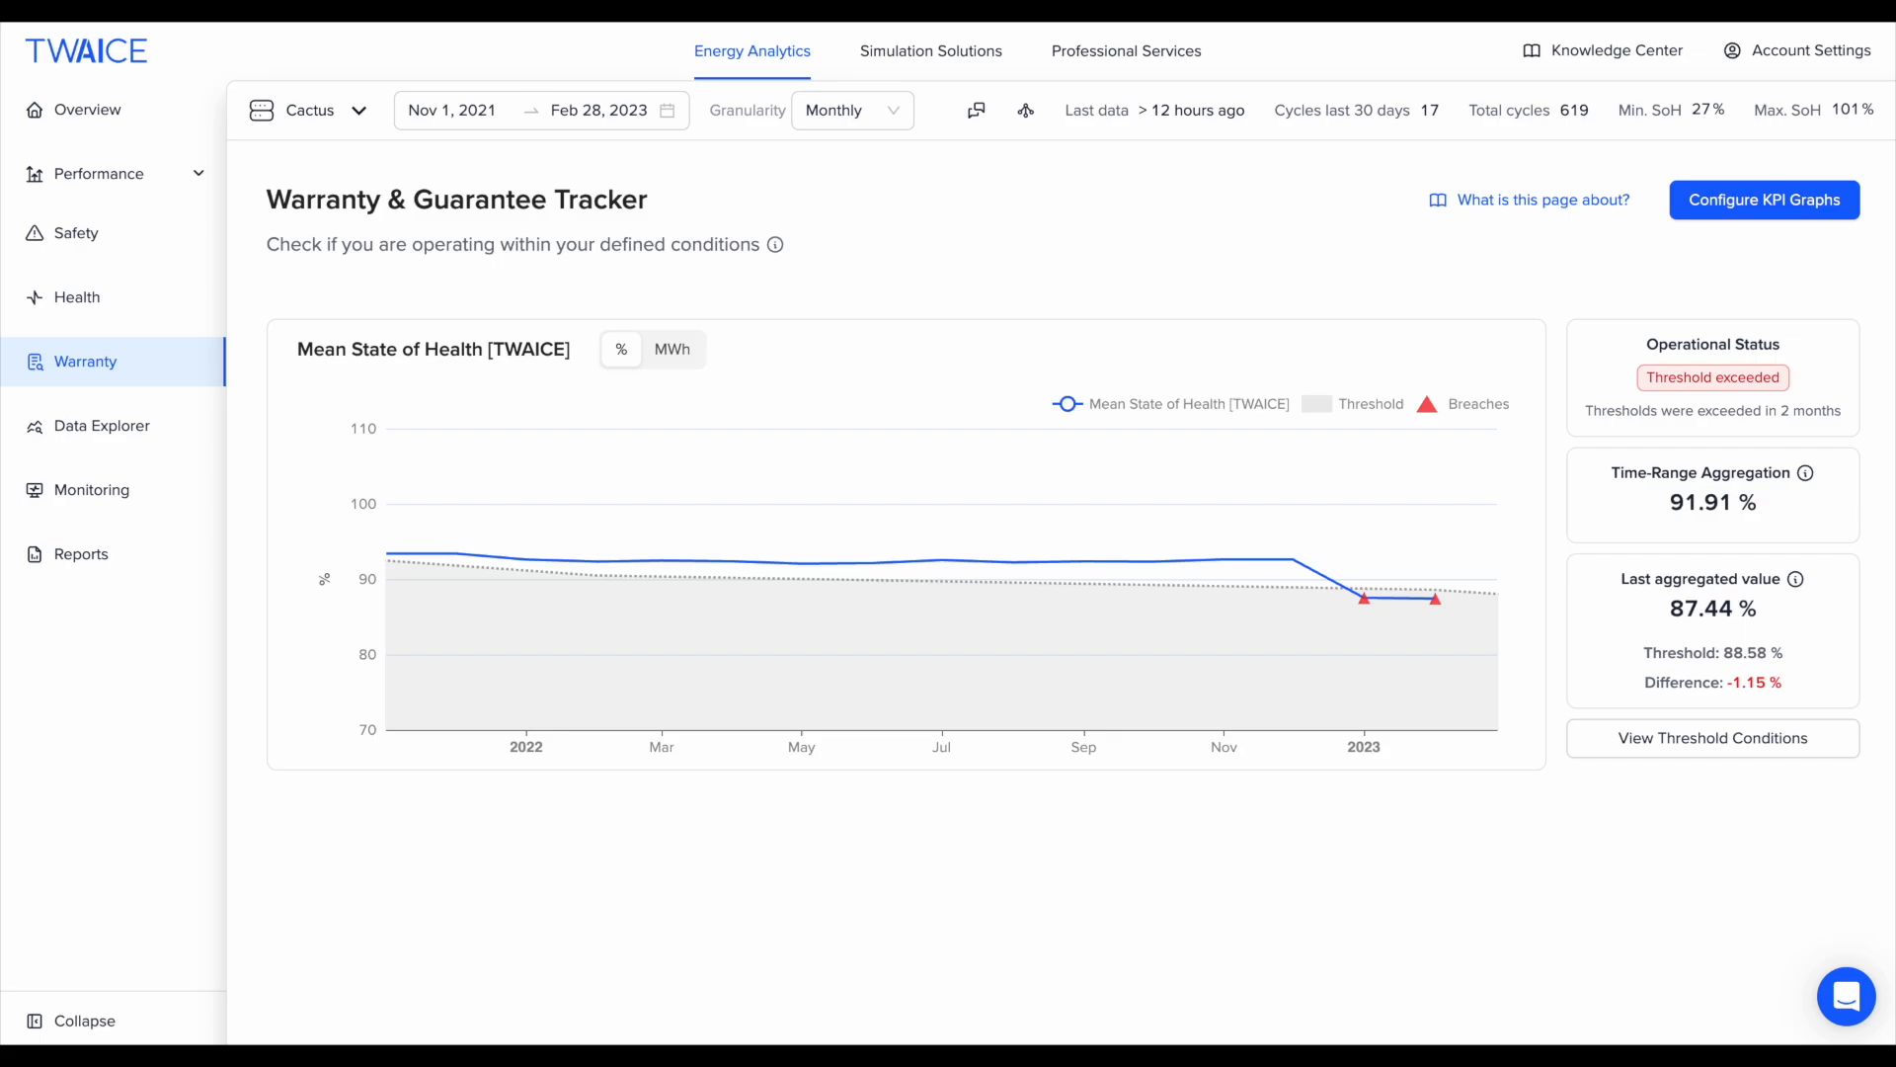
# Step: Add Cumulative EFC as a second tracked KPI with the Maximum aggregation method and apply the graph configuration
pyautogui.moveTo(1366, 602)
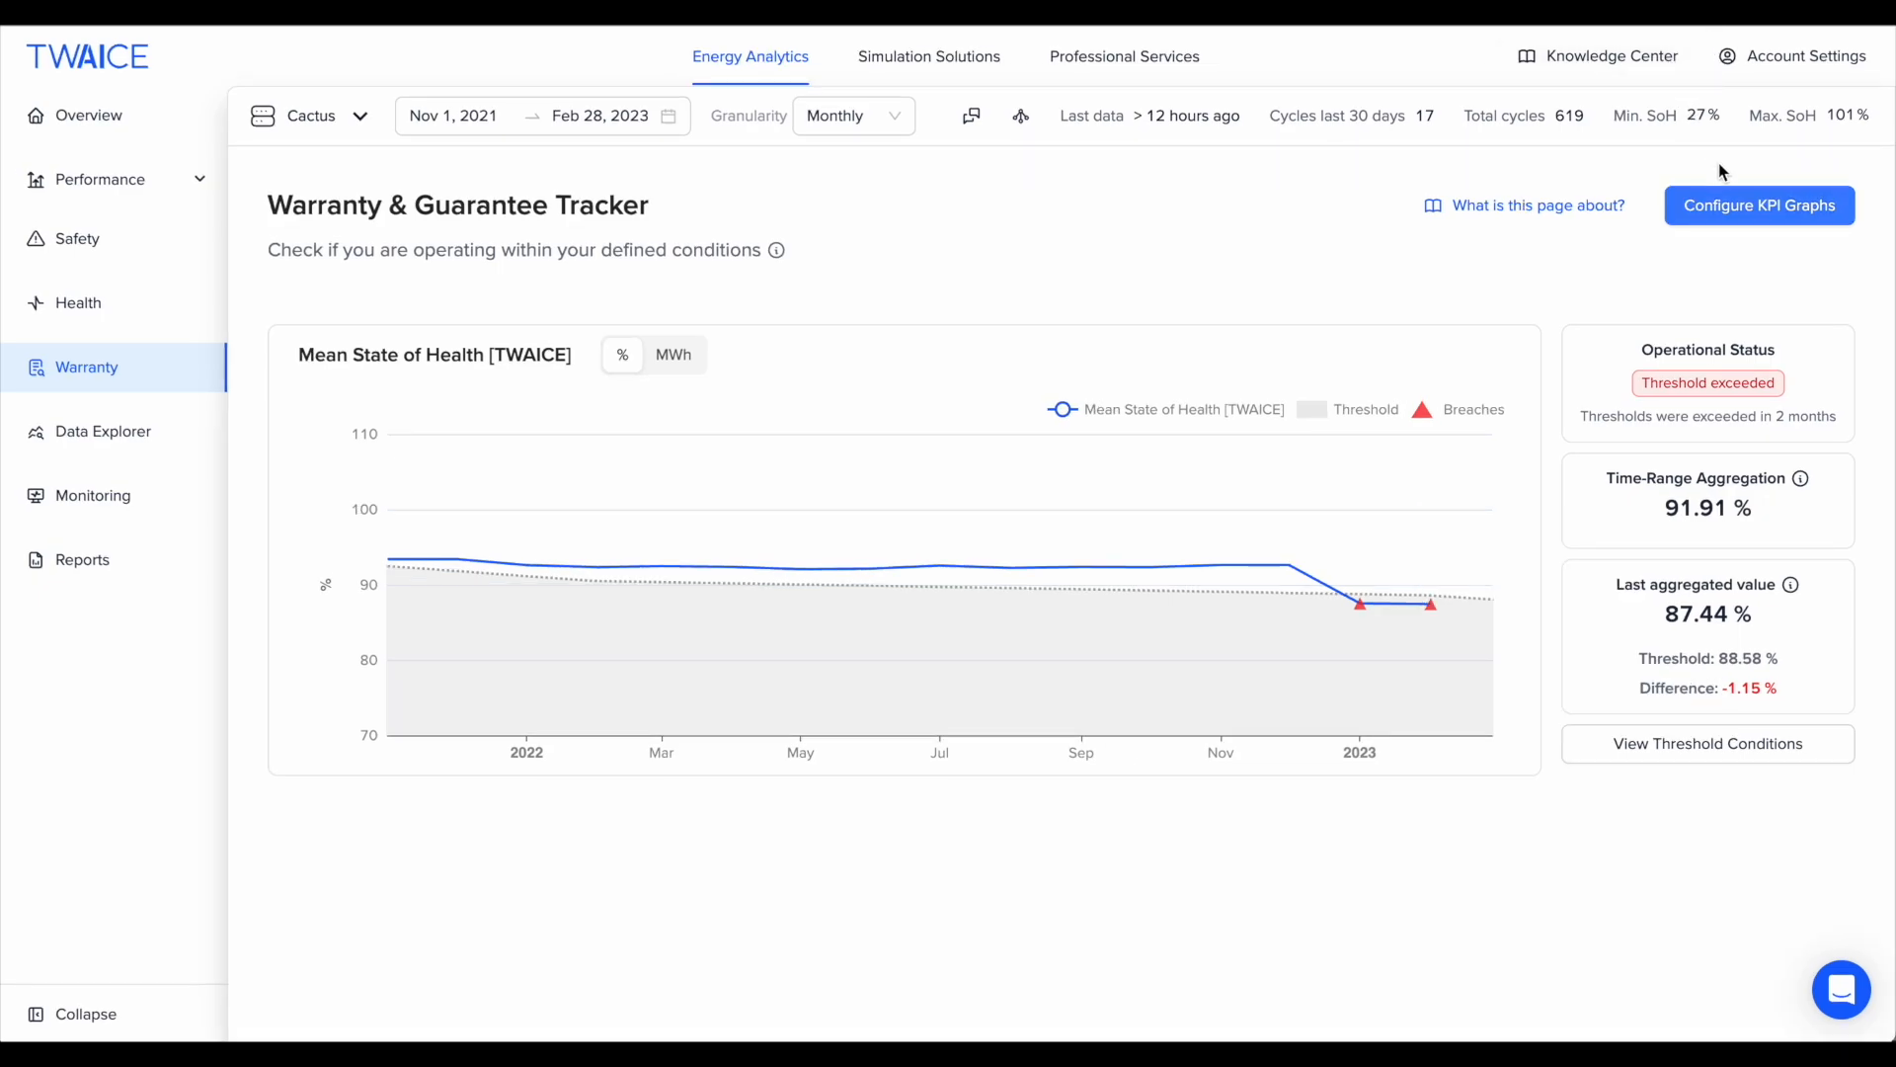
pyautogui.click(1738, 211)
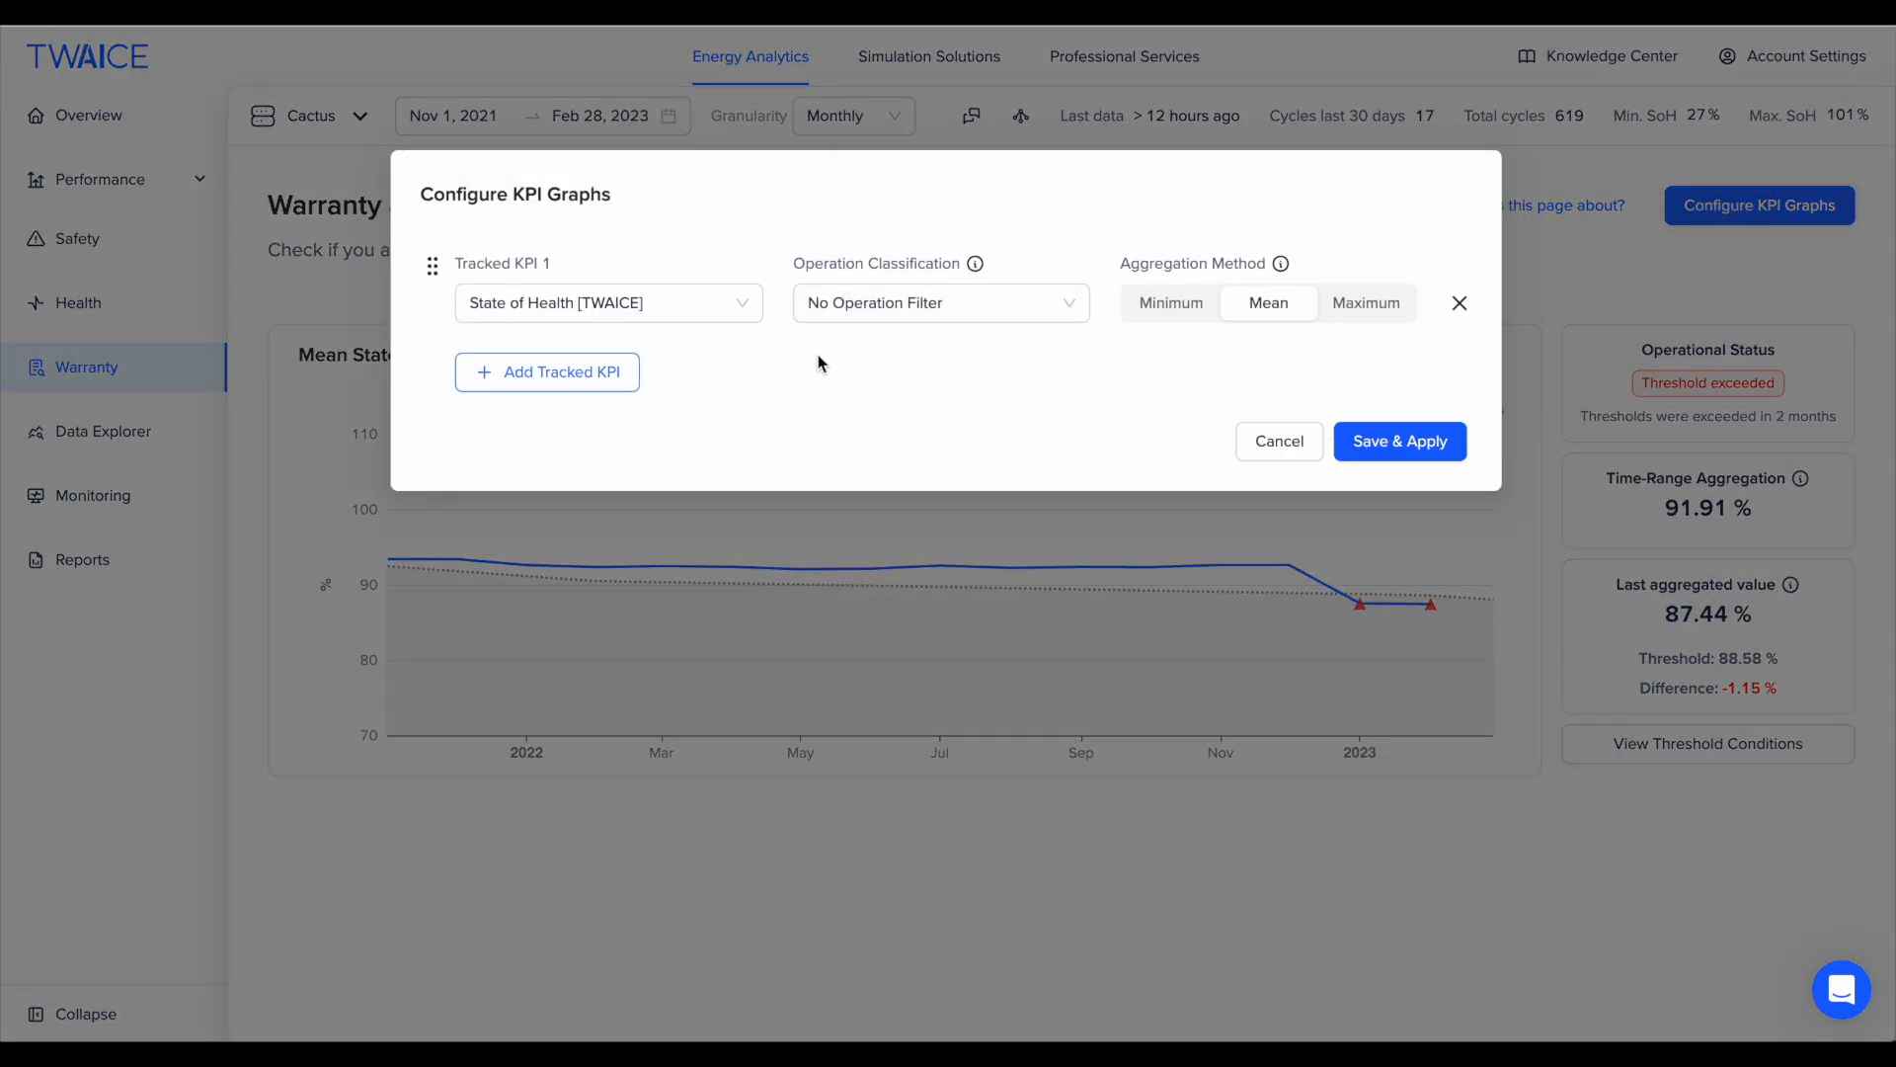
pyautogui.click(610, 383)
pyautogui.click(605, 395)
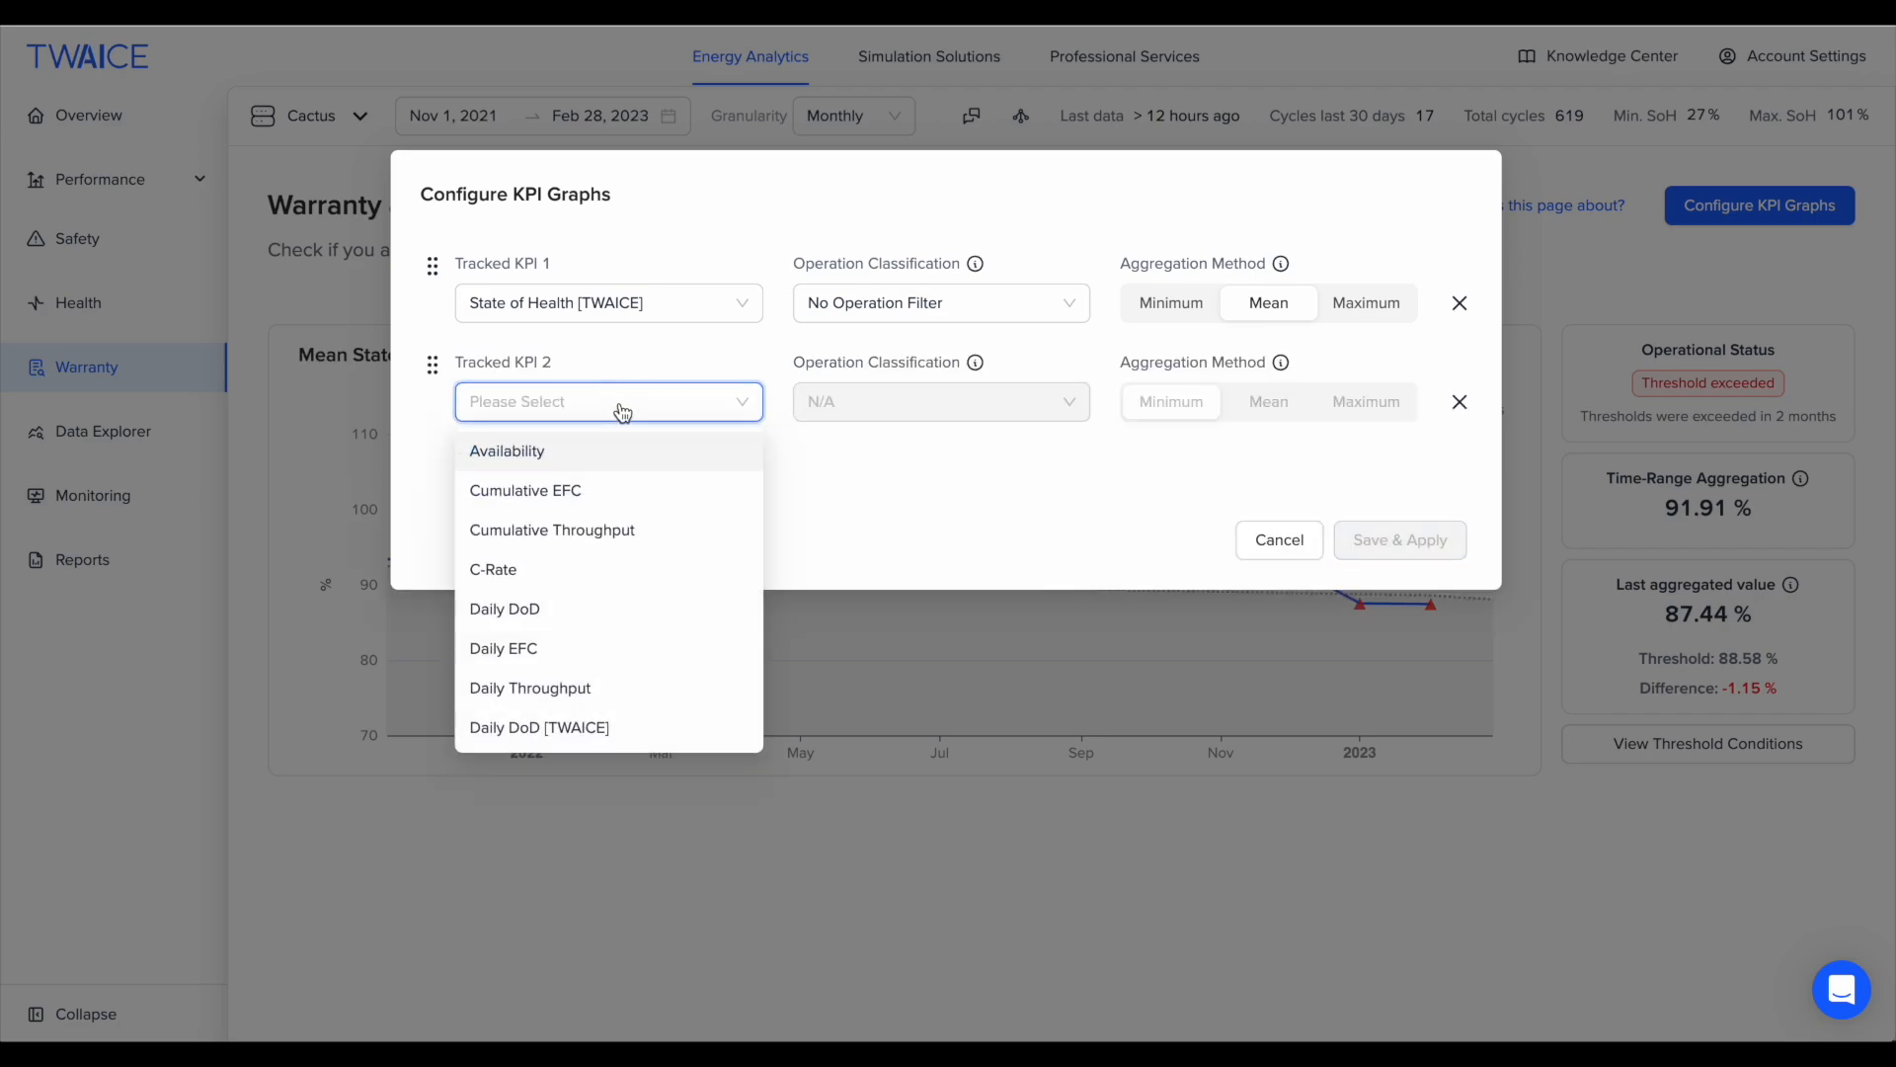
pyautogui.click(592, 492)
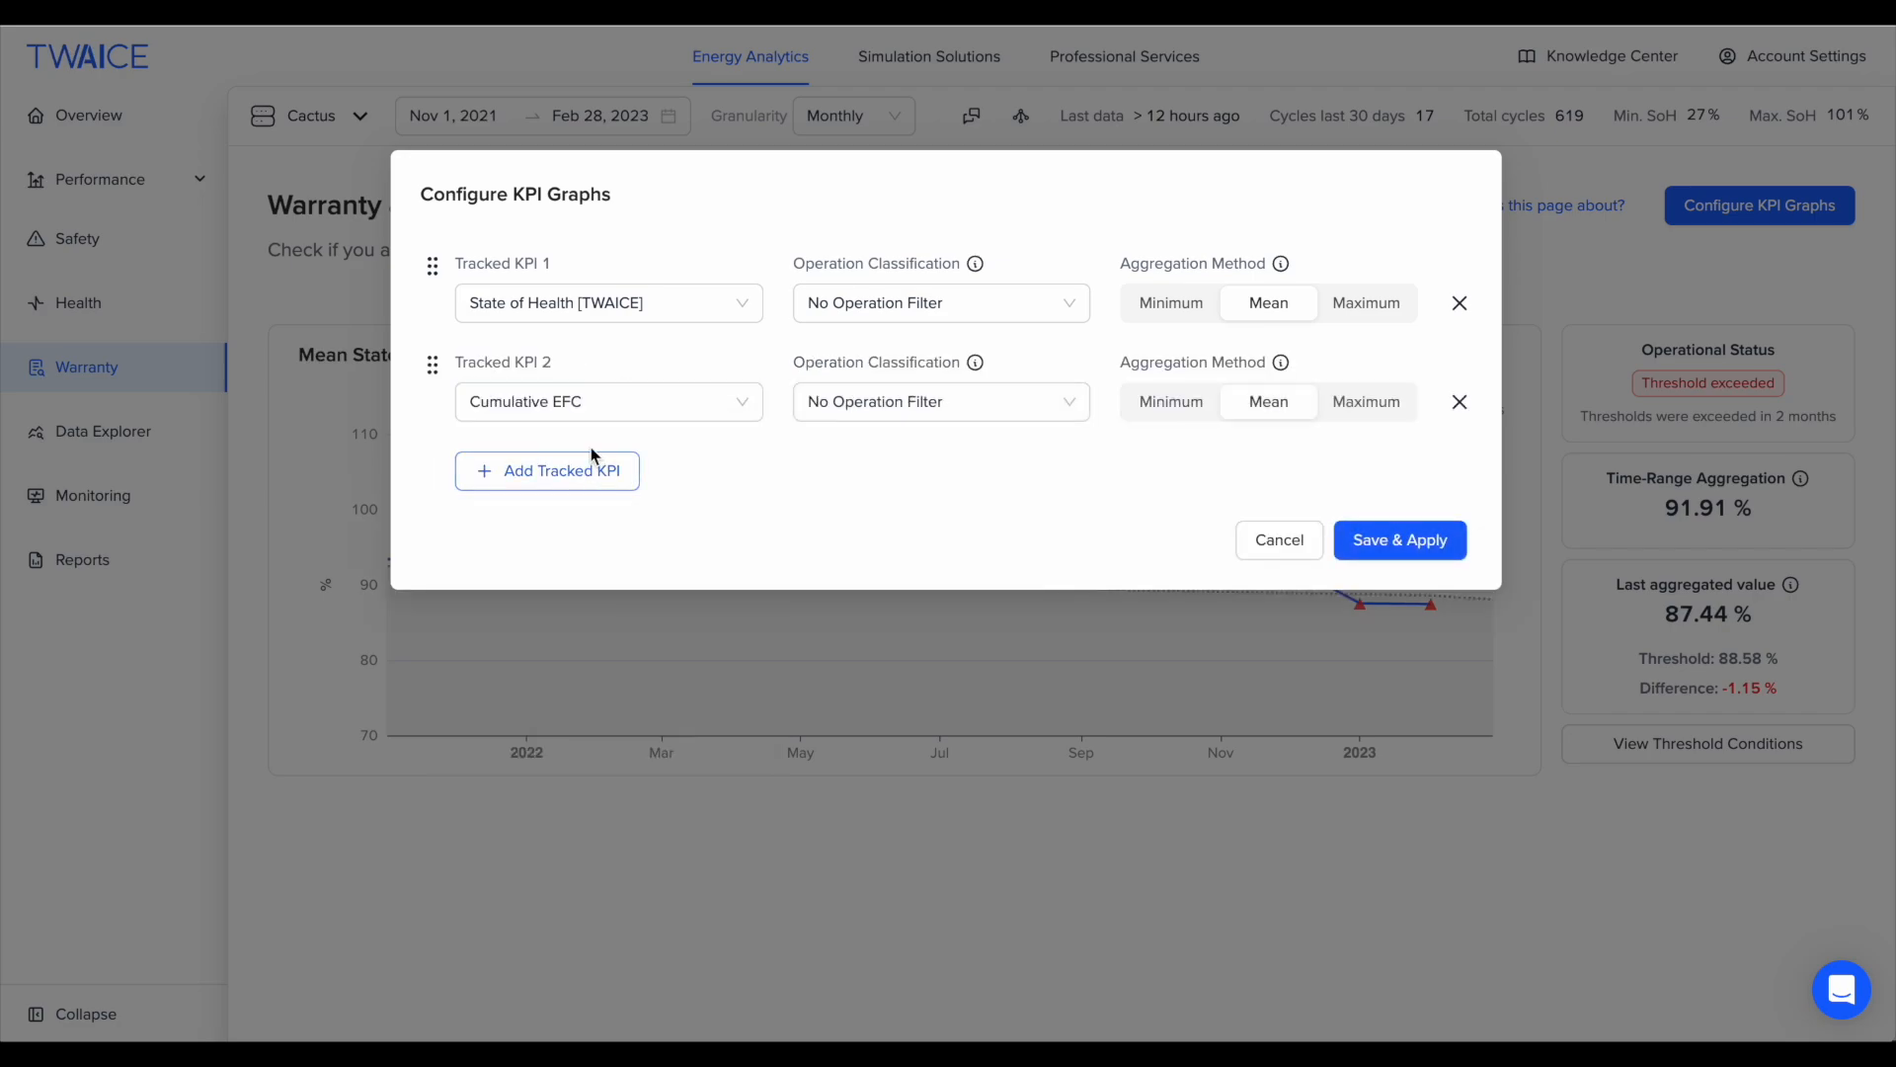
pyautogui.click(1398, 405)
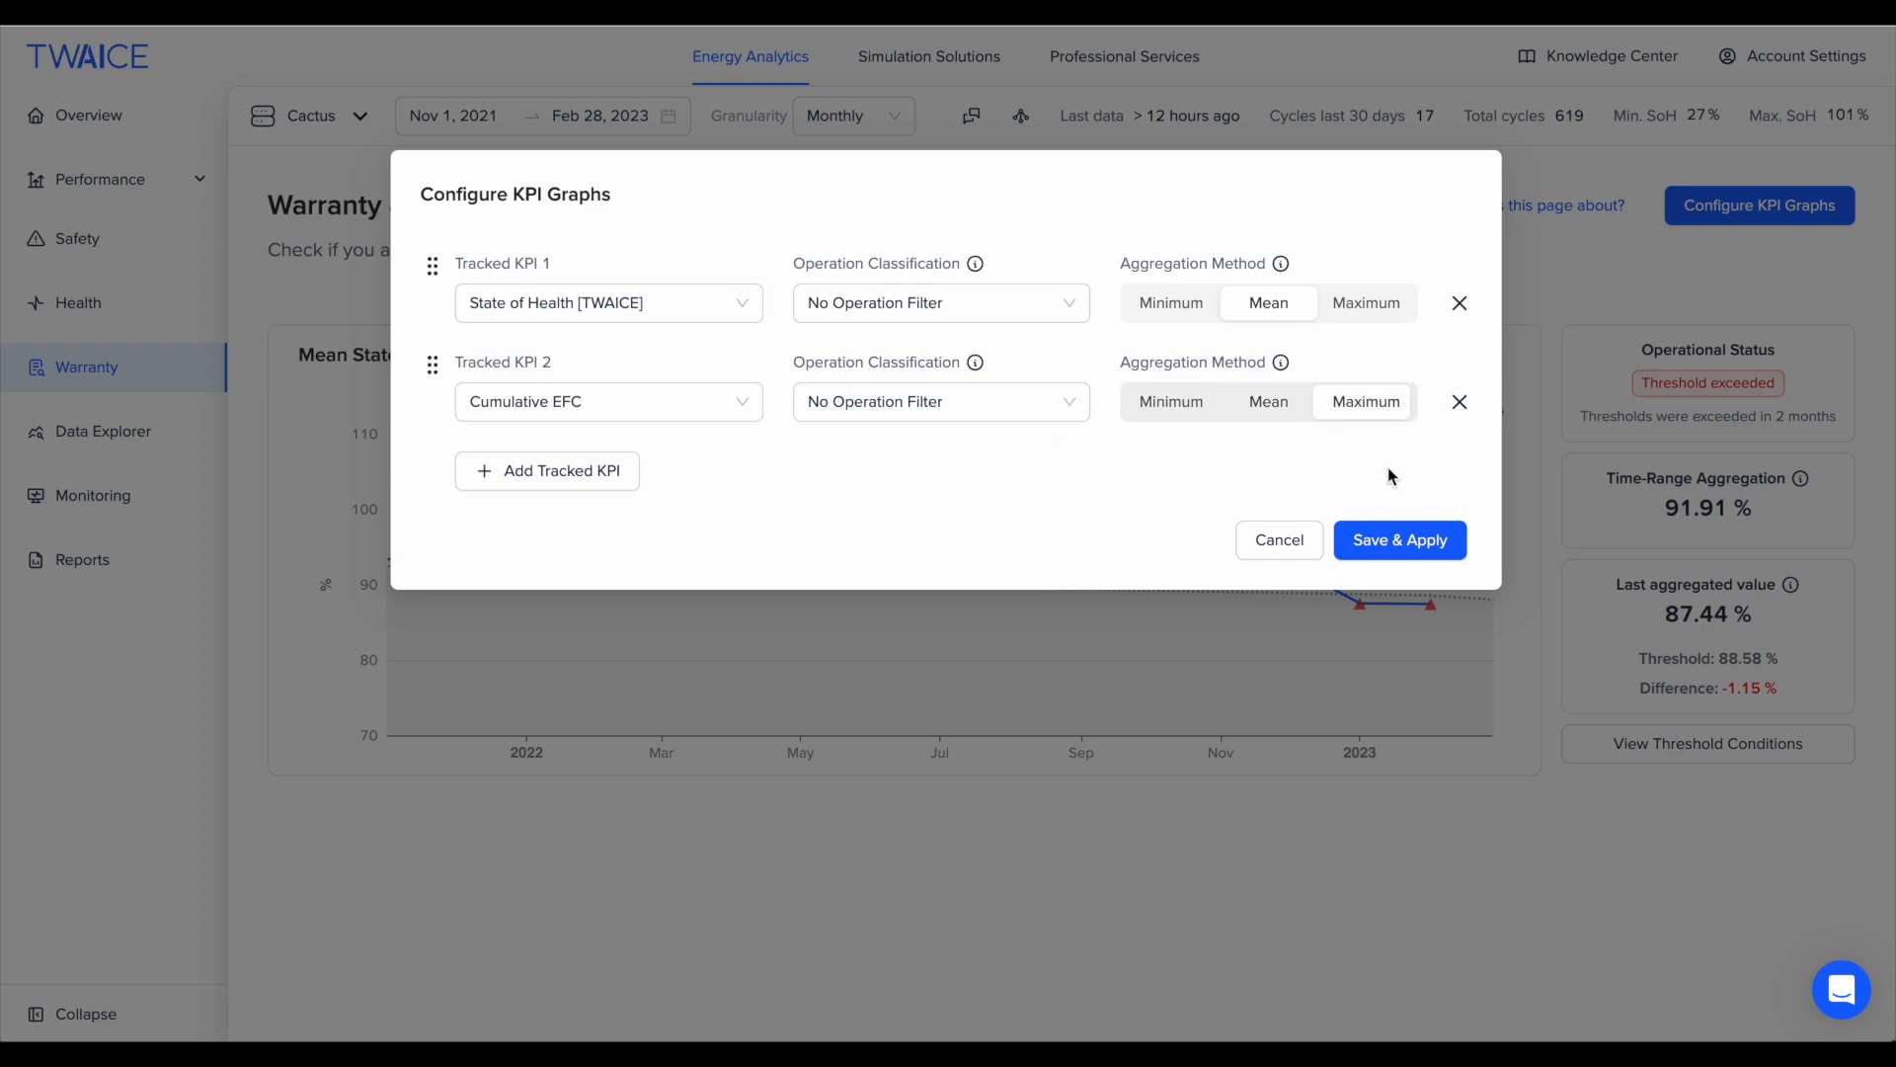
pyautogui.click(1407, 537)
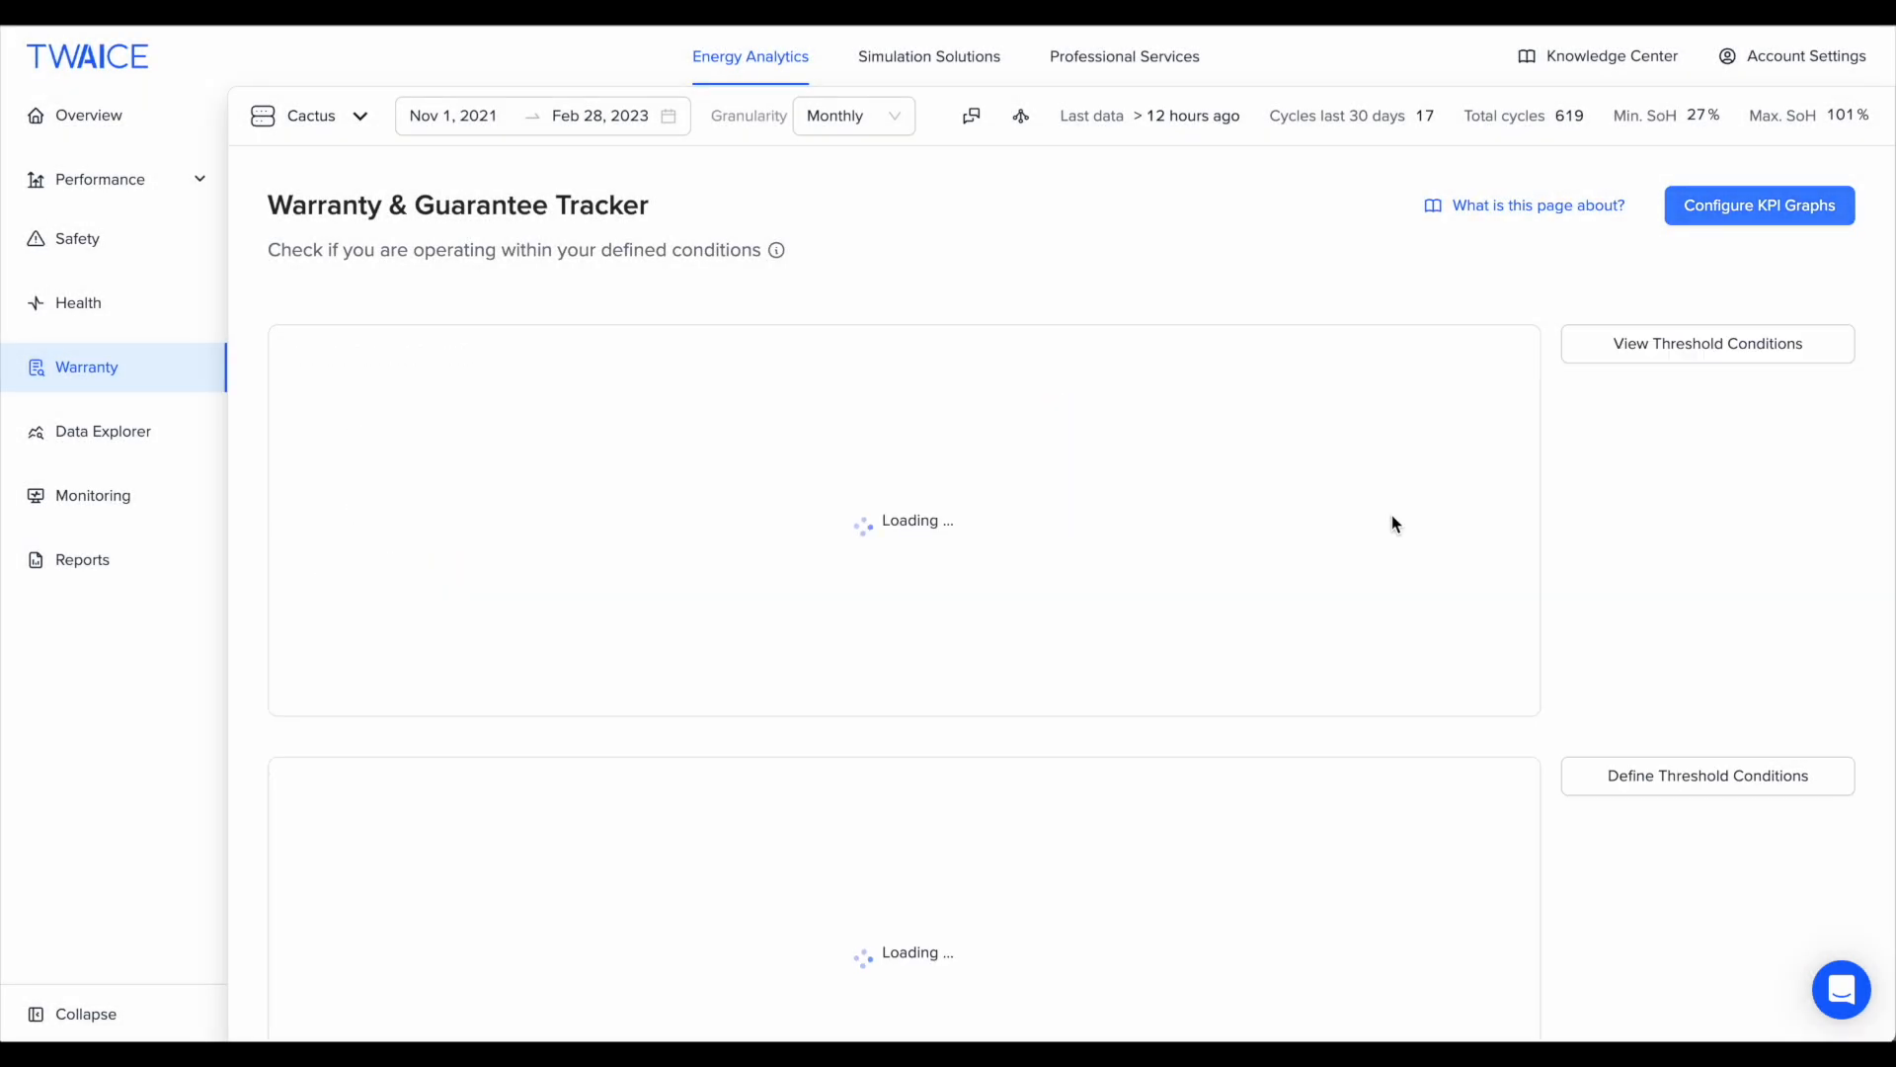
# Step: Start a linear or stepwise linear threshold for the Max Cumulative EFC graph, requiring the KPI to be smaller than the threshold
pyautogui.scroll(-3, 1622, 496)
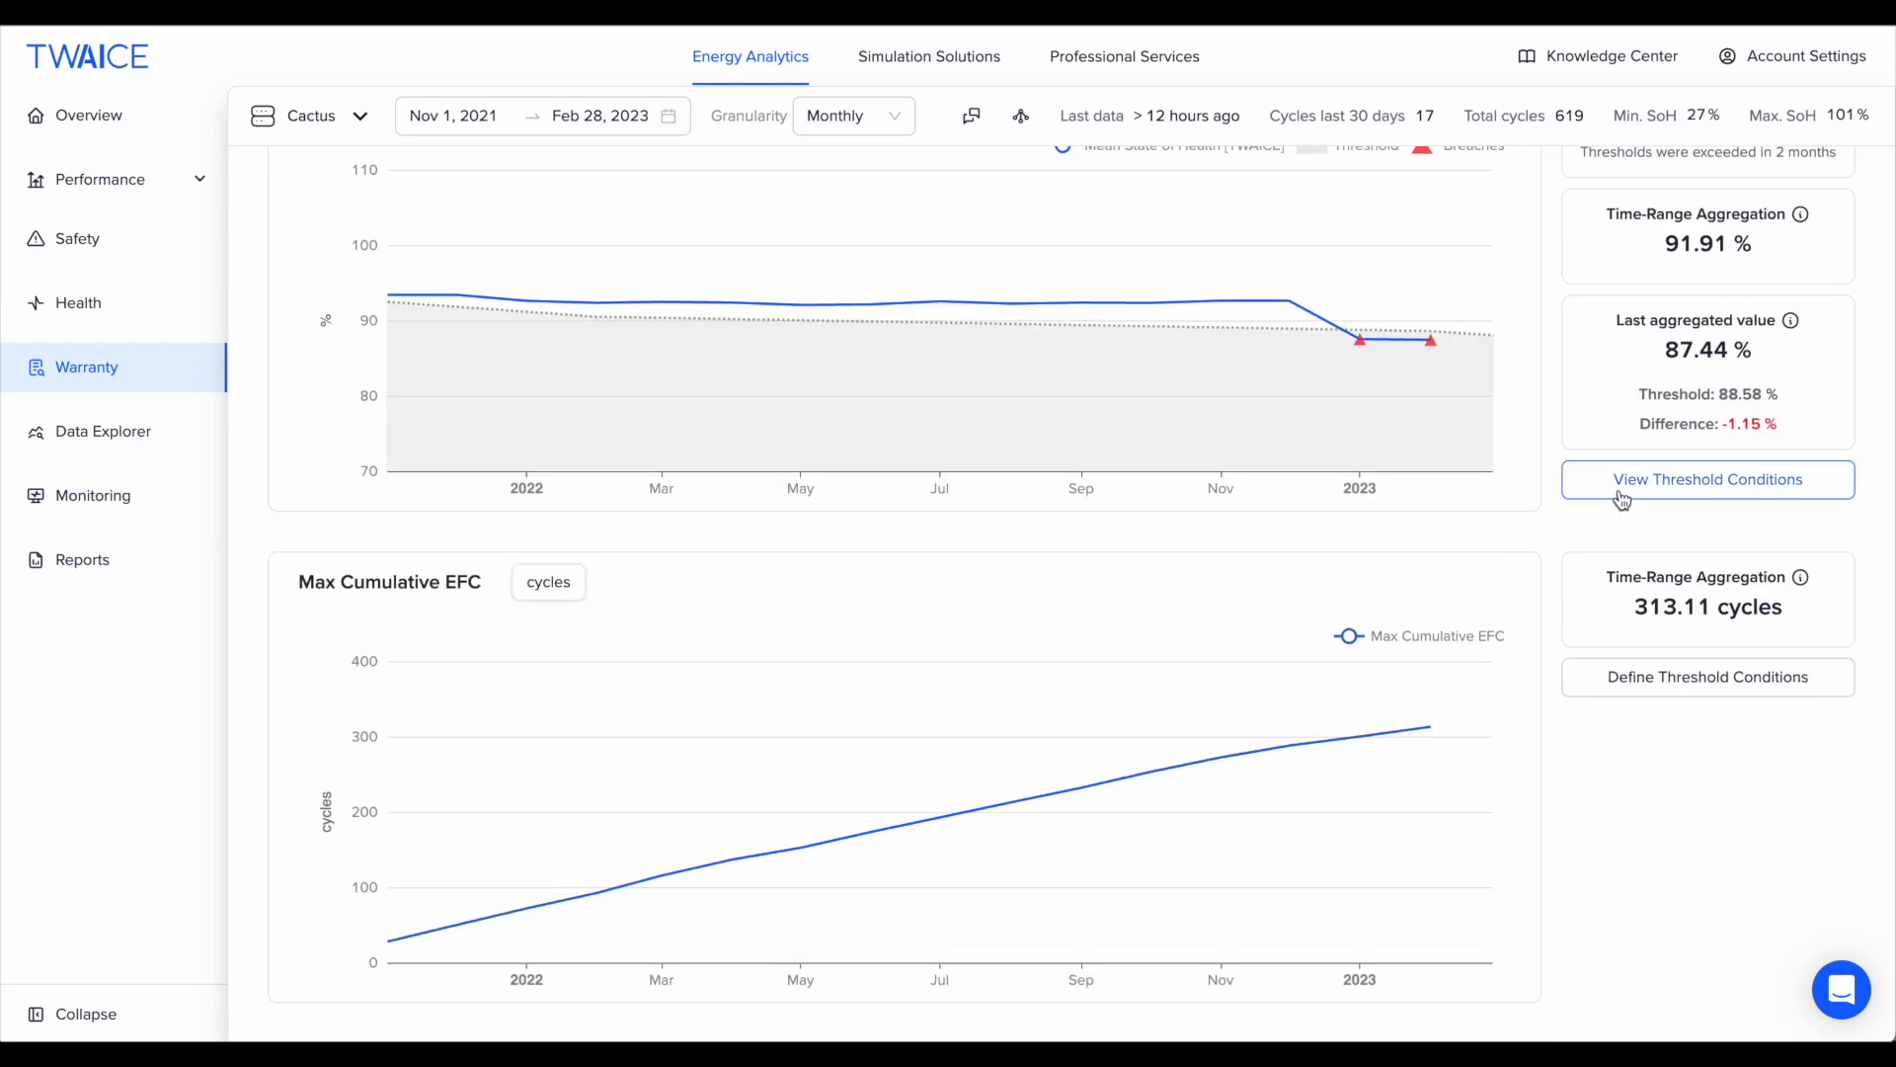
pyautogui.click(1692, 688)
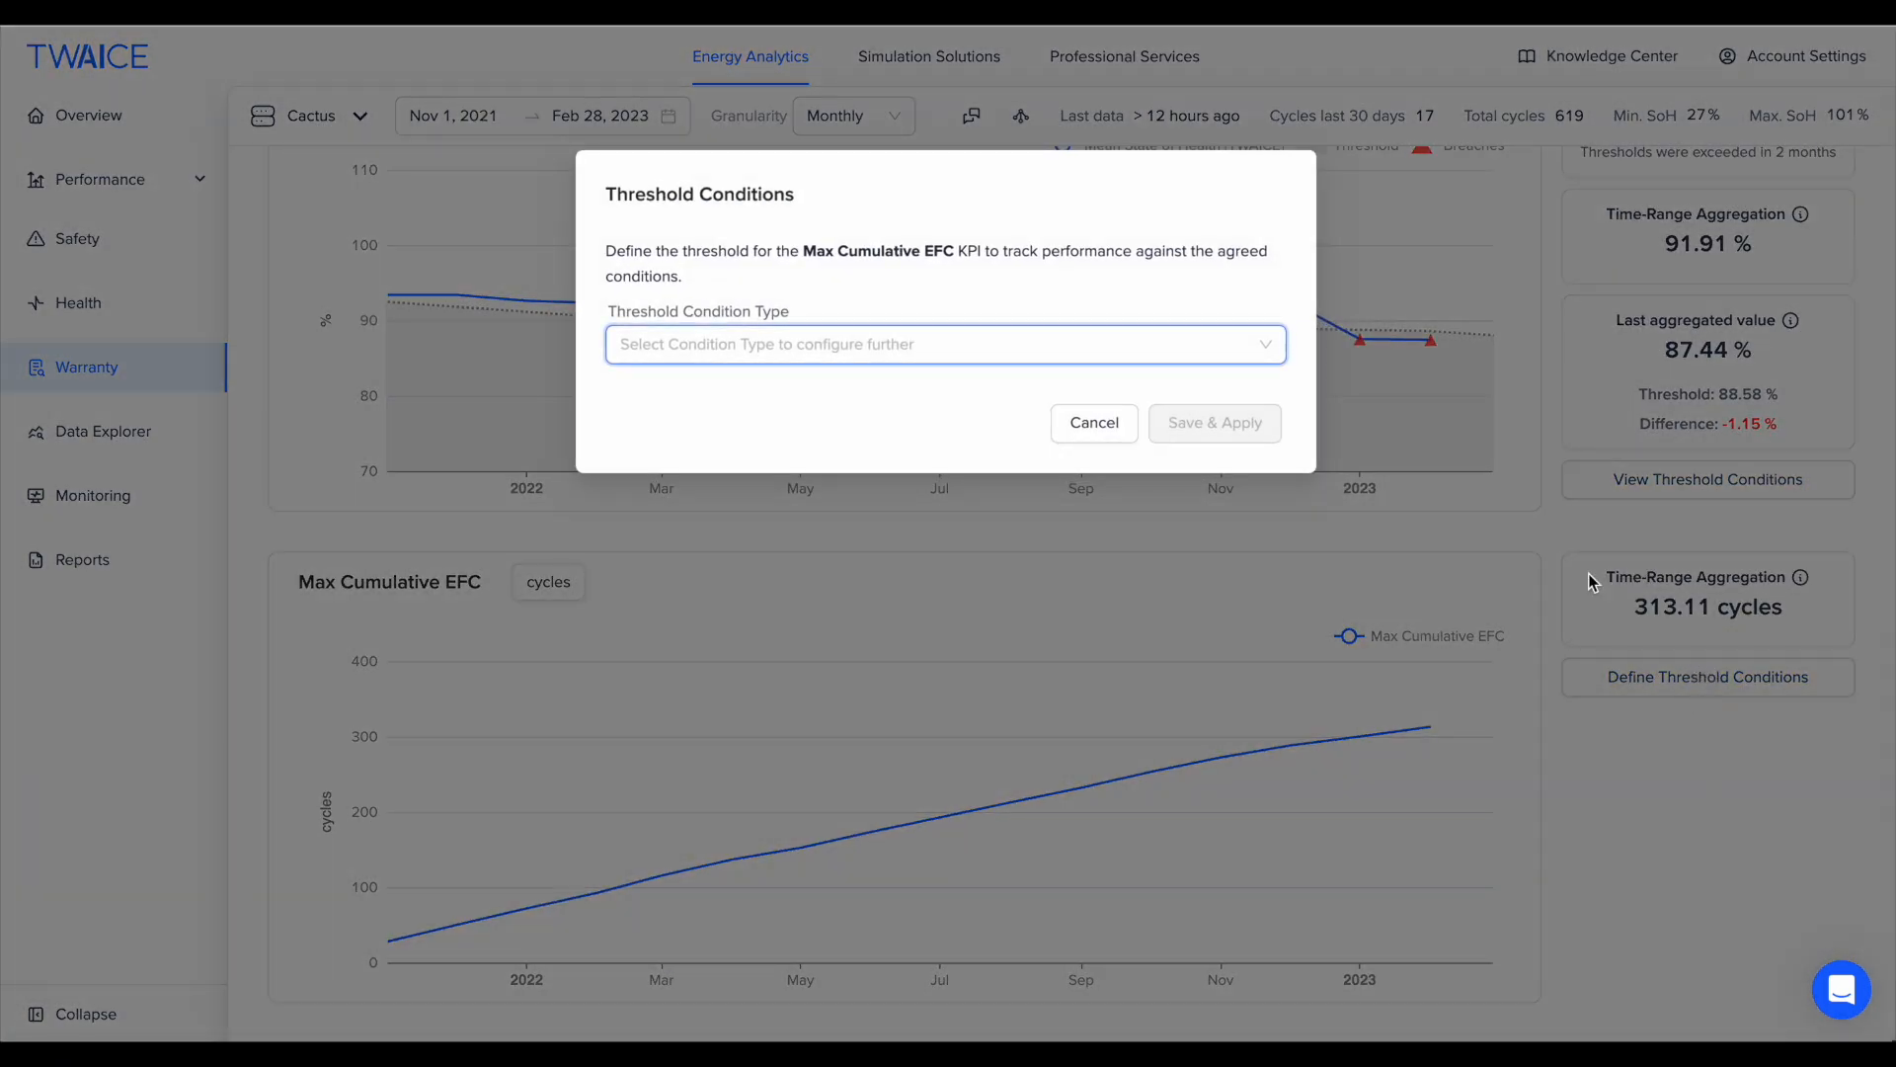
pyautogui.click(978, 343)
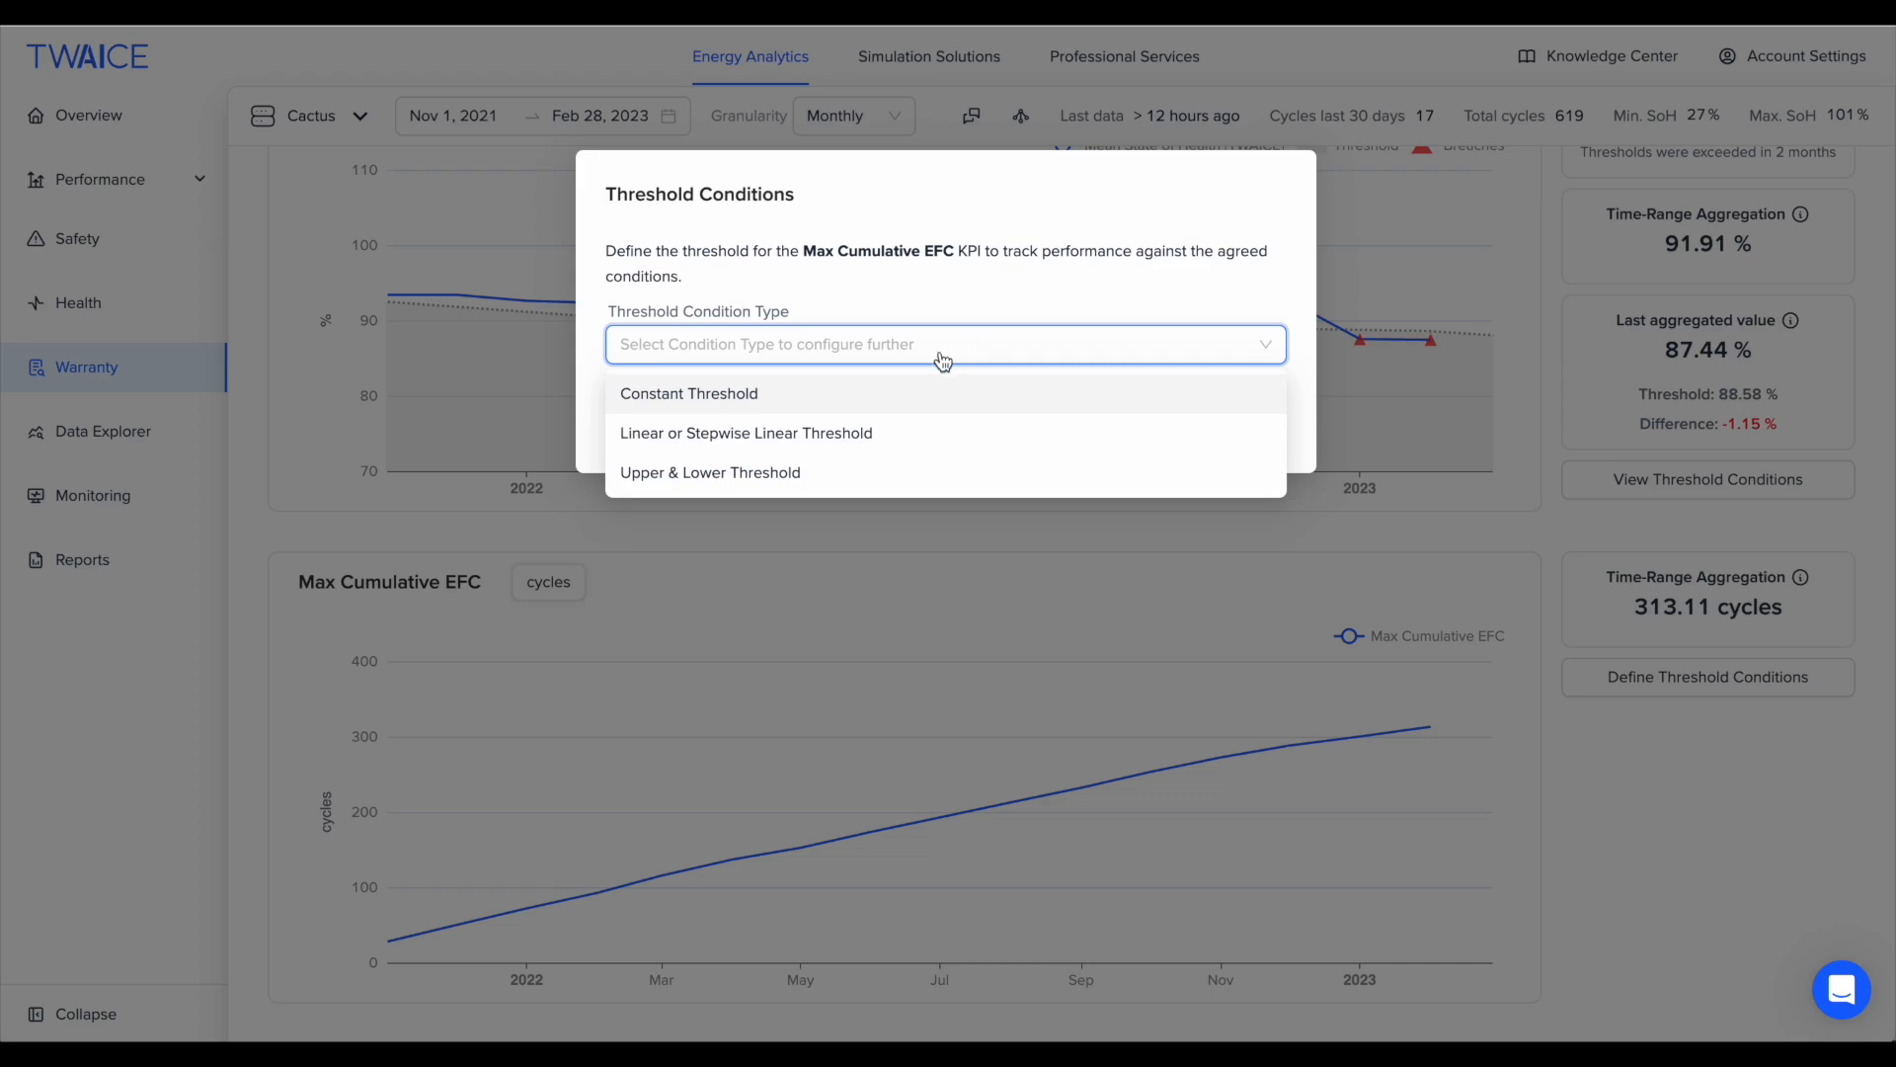
pyautogui.click(882, 431)
pyautogui.click(944, 518)
# Step: Set the Cumulative EFC threshold's start value to 0 cycles with start date 2021-01
pyautogui.click(711, 594)
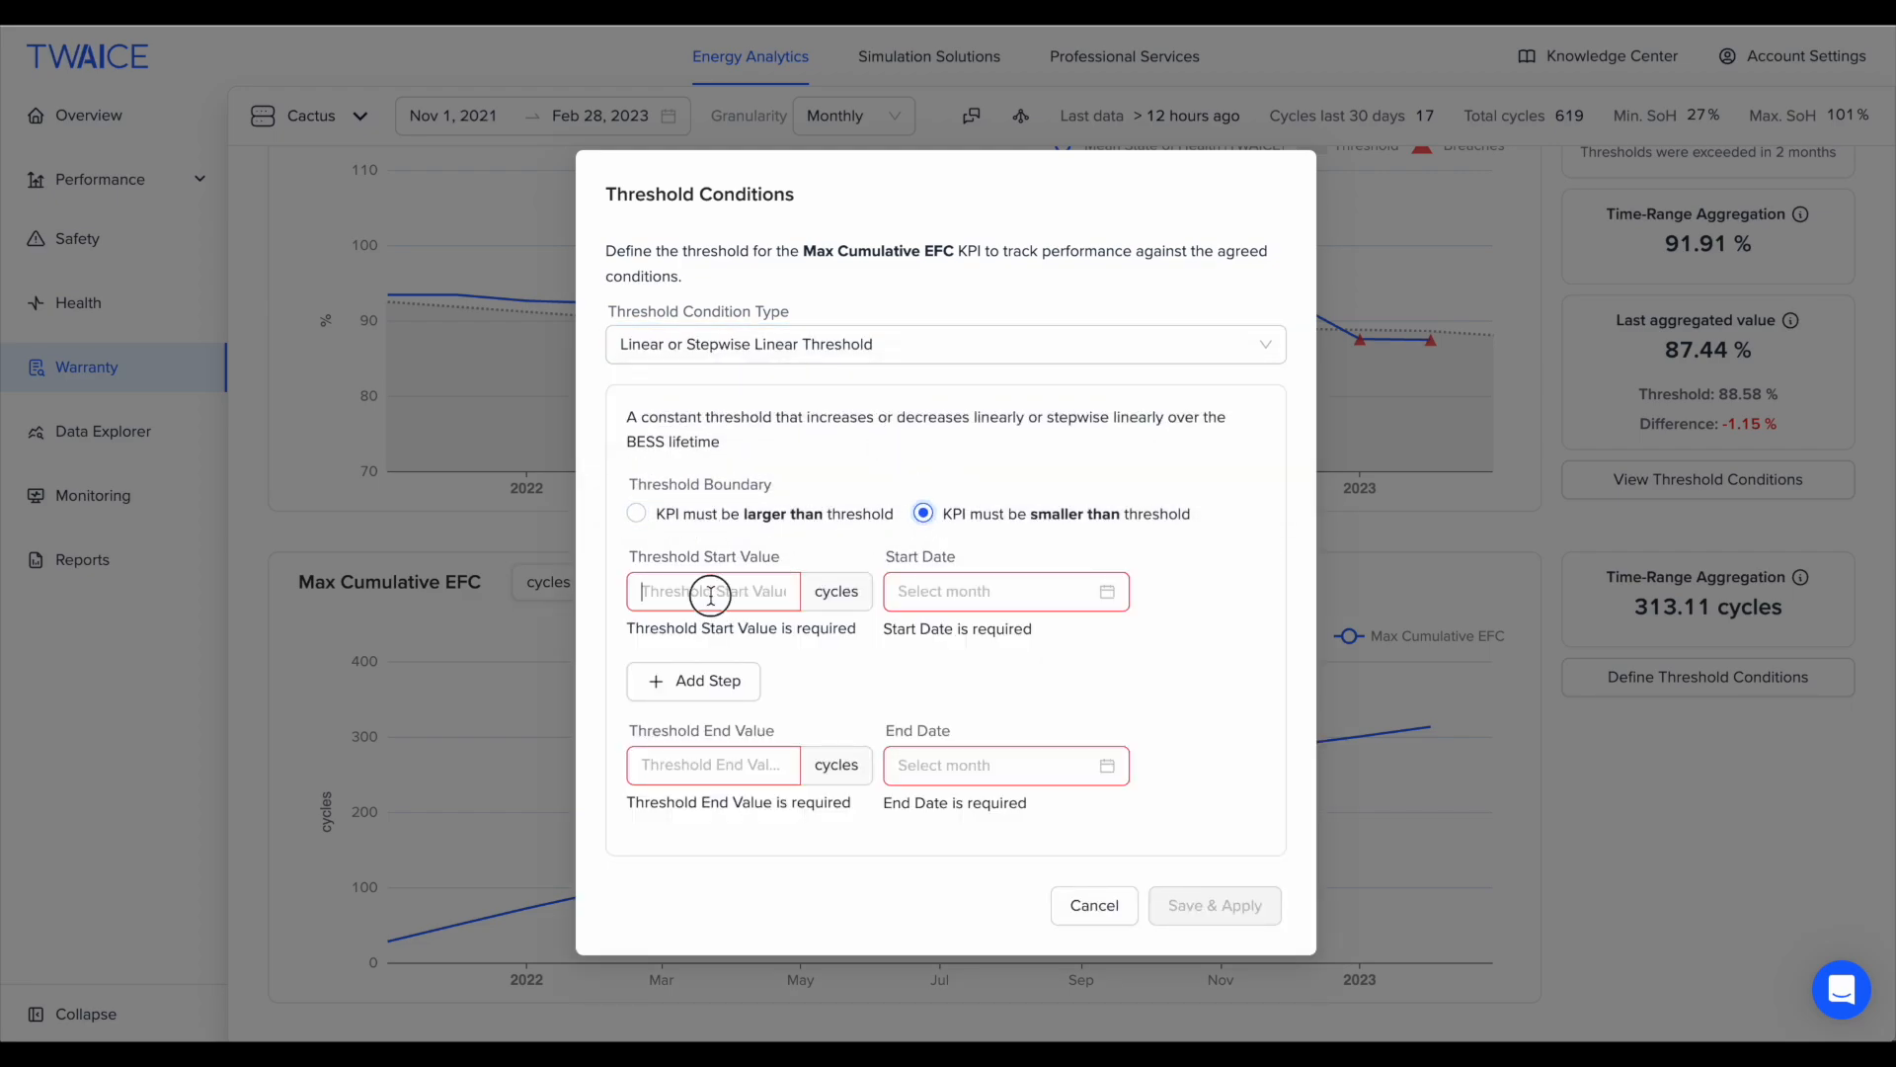
pyautogui.write('0')
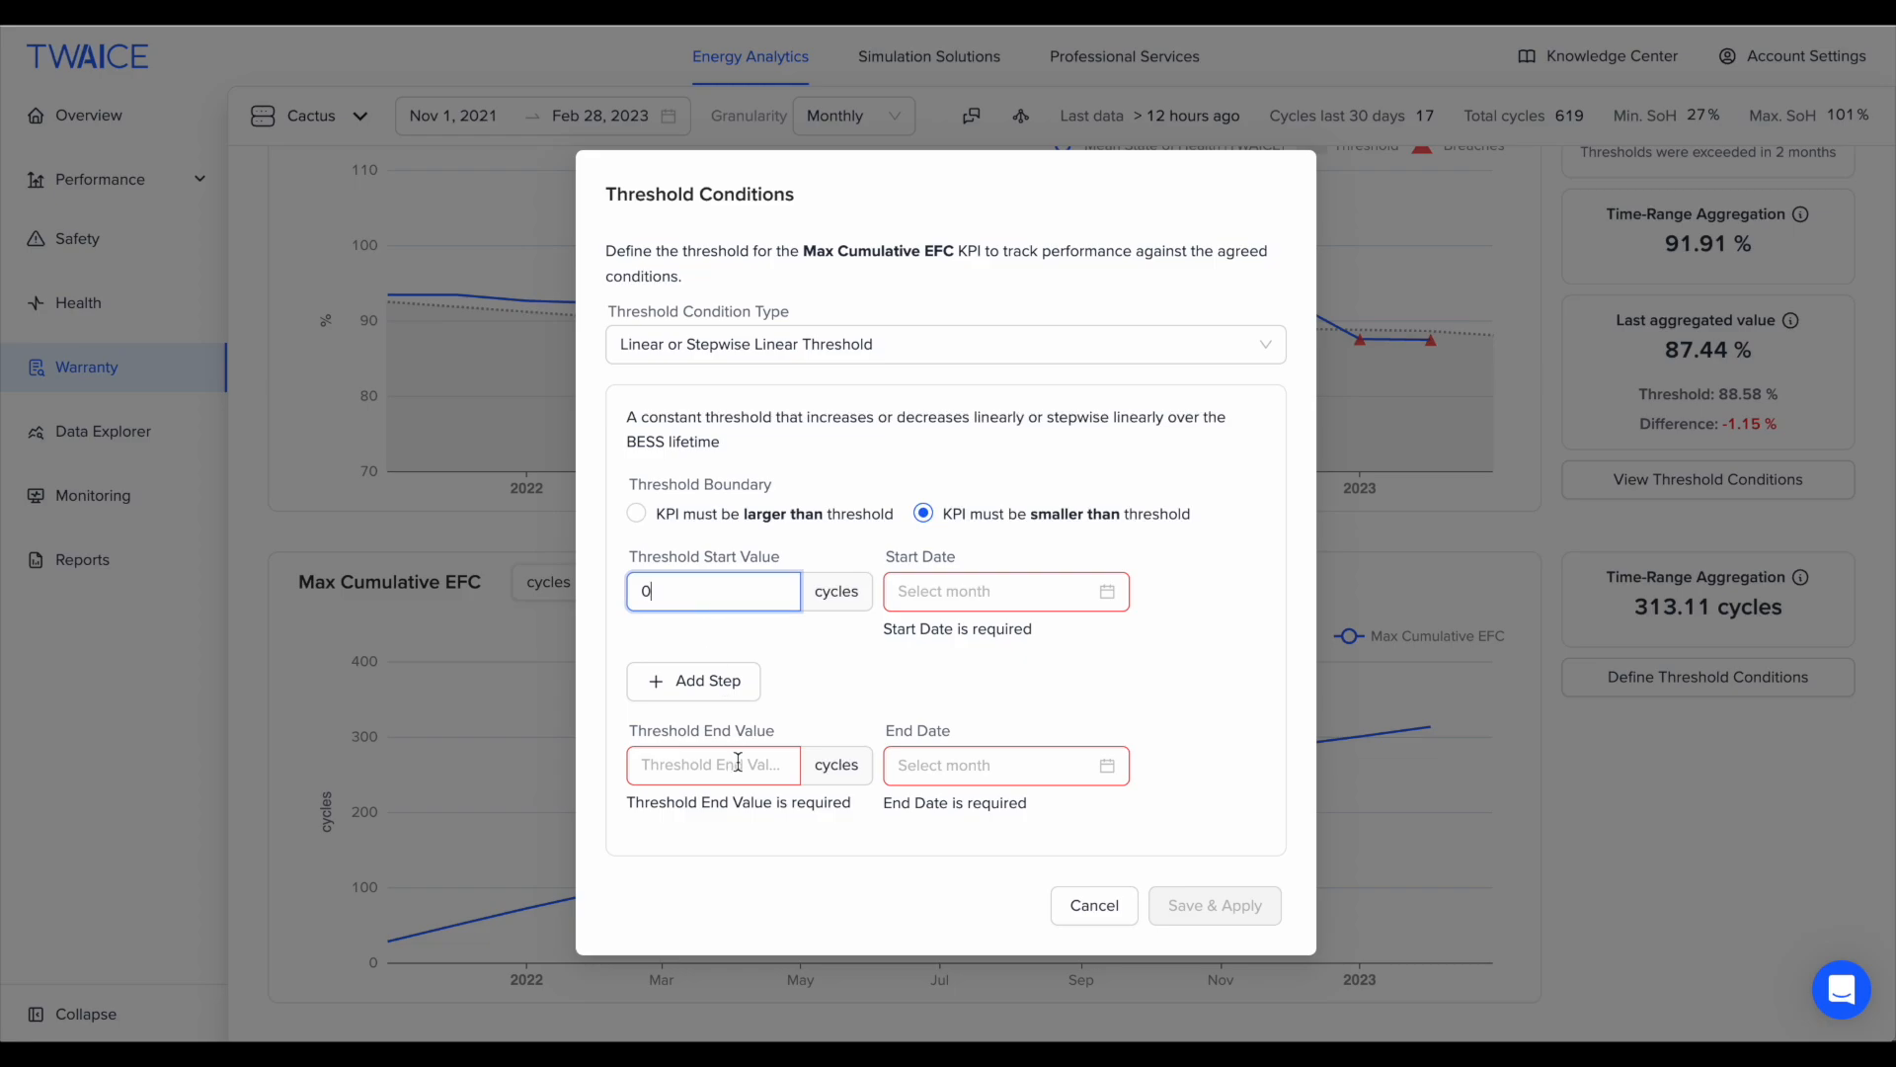
pyautogui.click(999, 593)
pyautogui.click(905, 642)
pyautogui.click(905, 644)
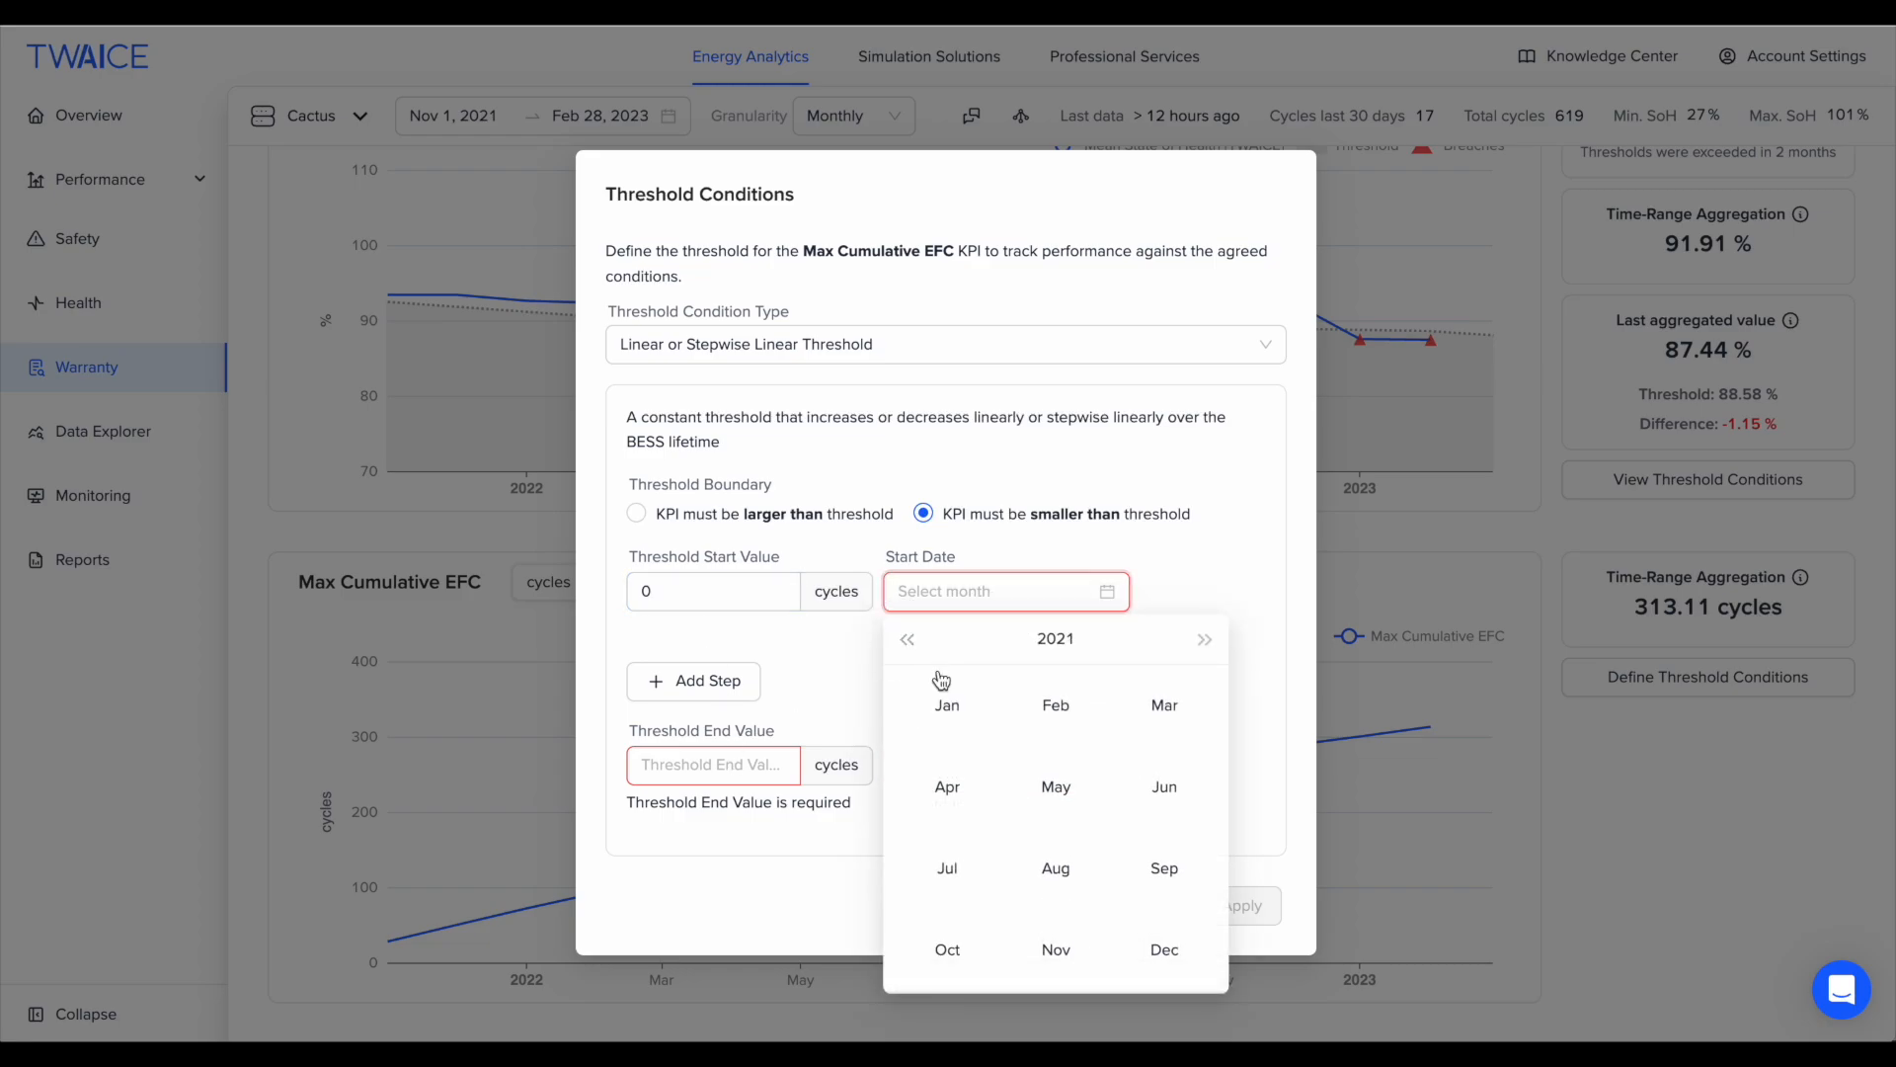
pyautogui.click(945, 703)
# Step: Set the threshold end value to 7000 cycles with end date 2031-01 and apply the Cumulative EFC threshold conditions
pyautogui.click(738, 727)
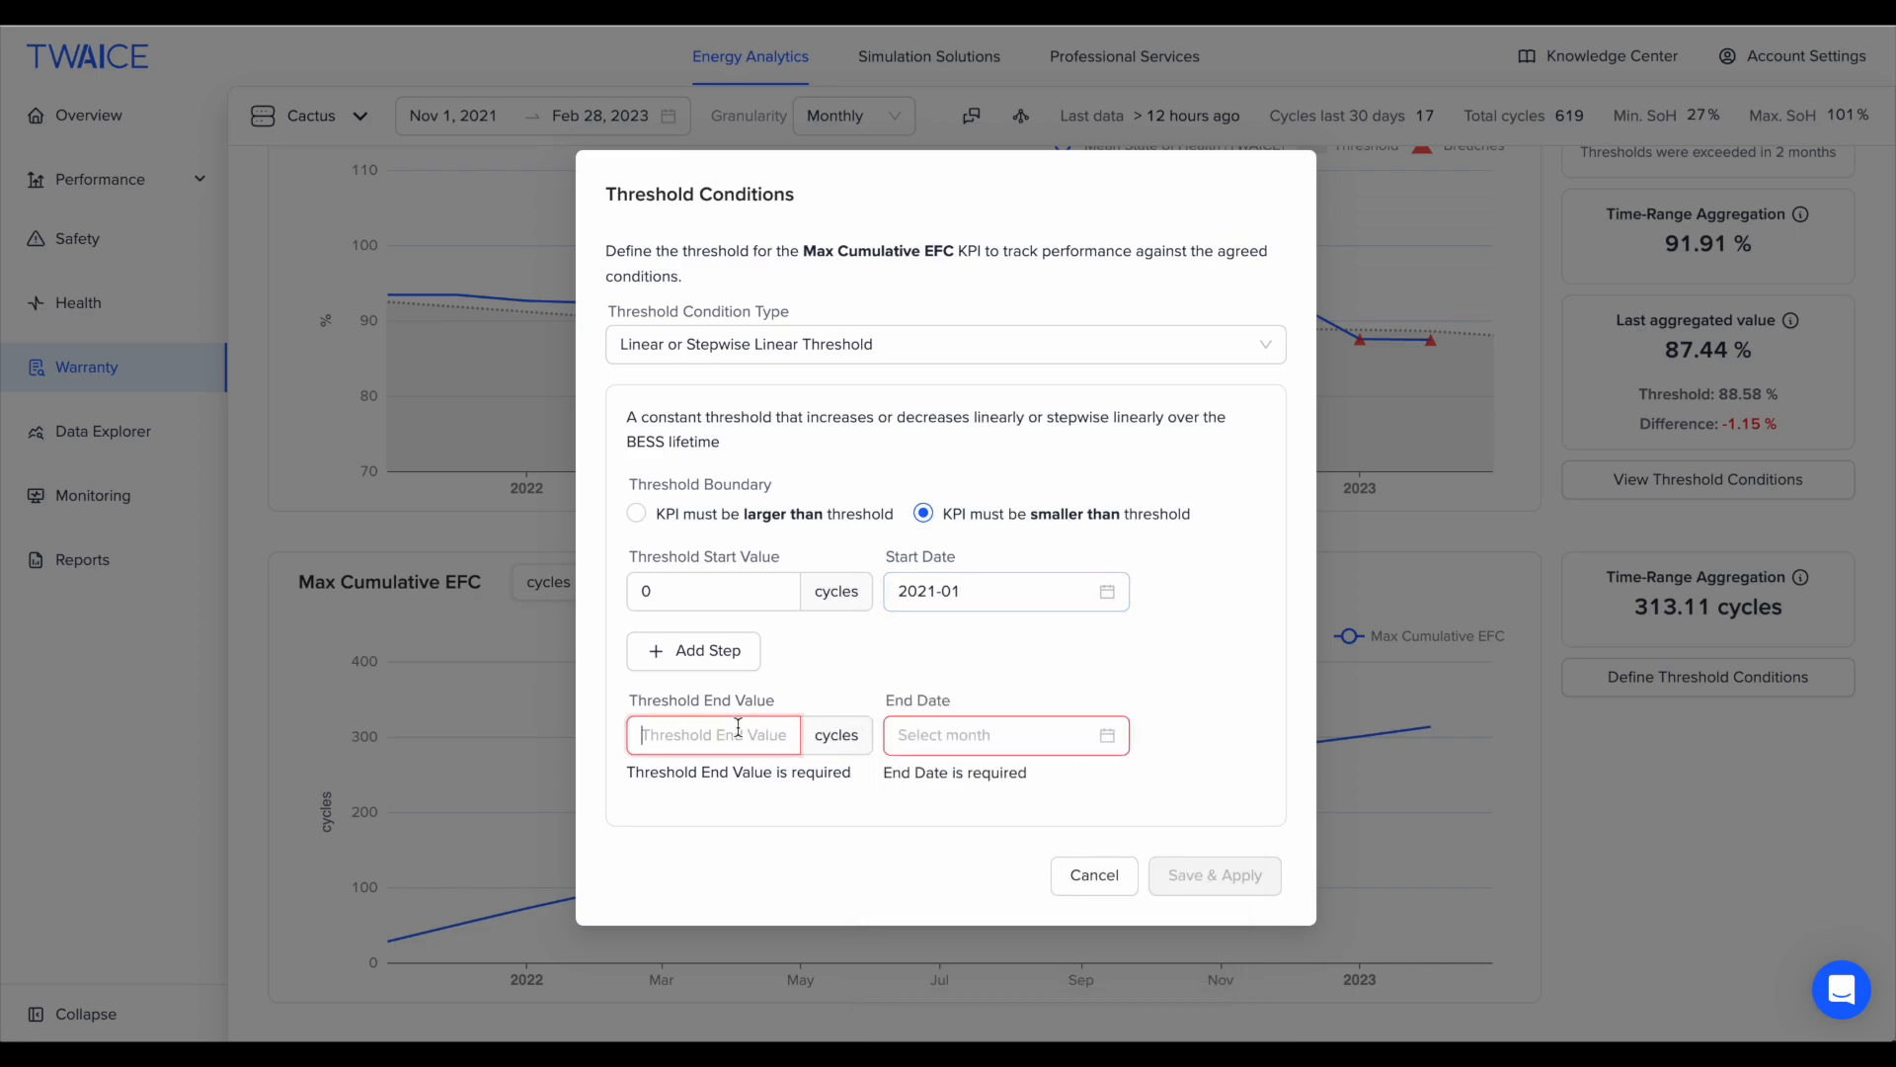
pyautogui.write('7000')
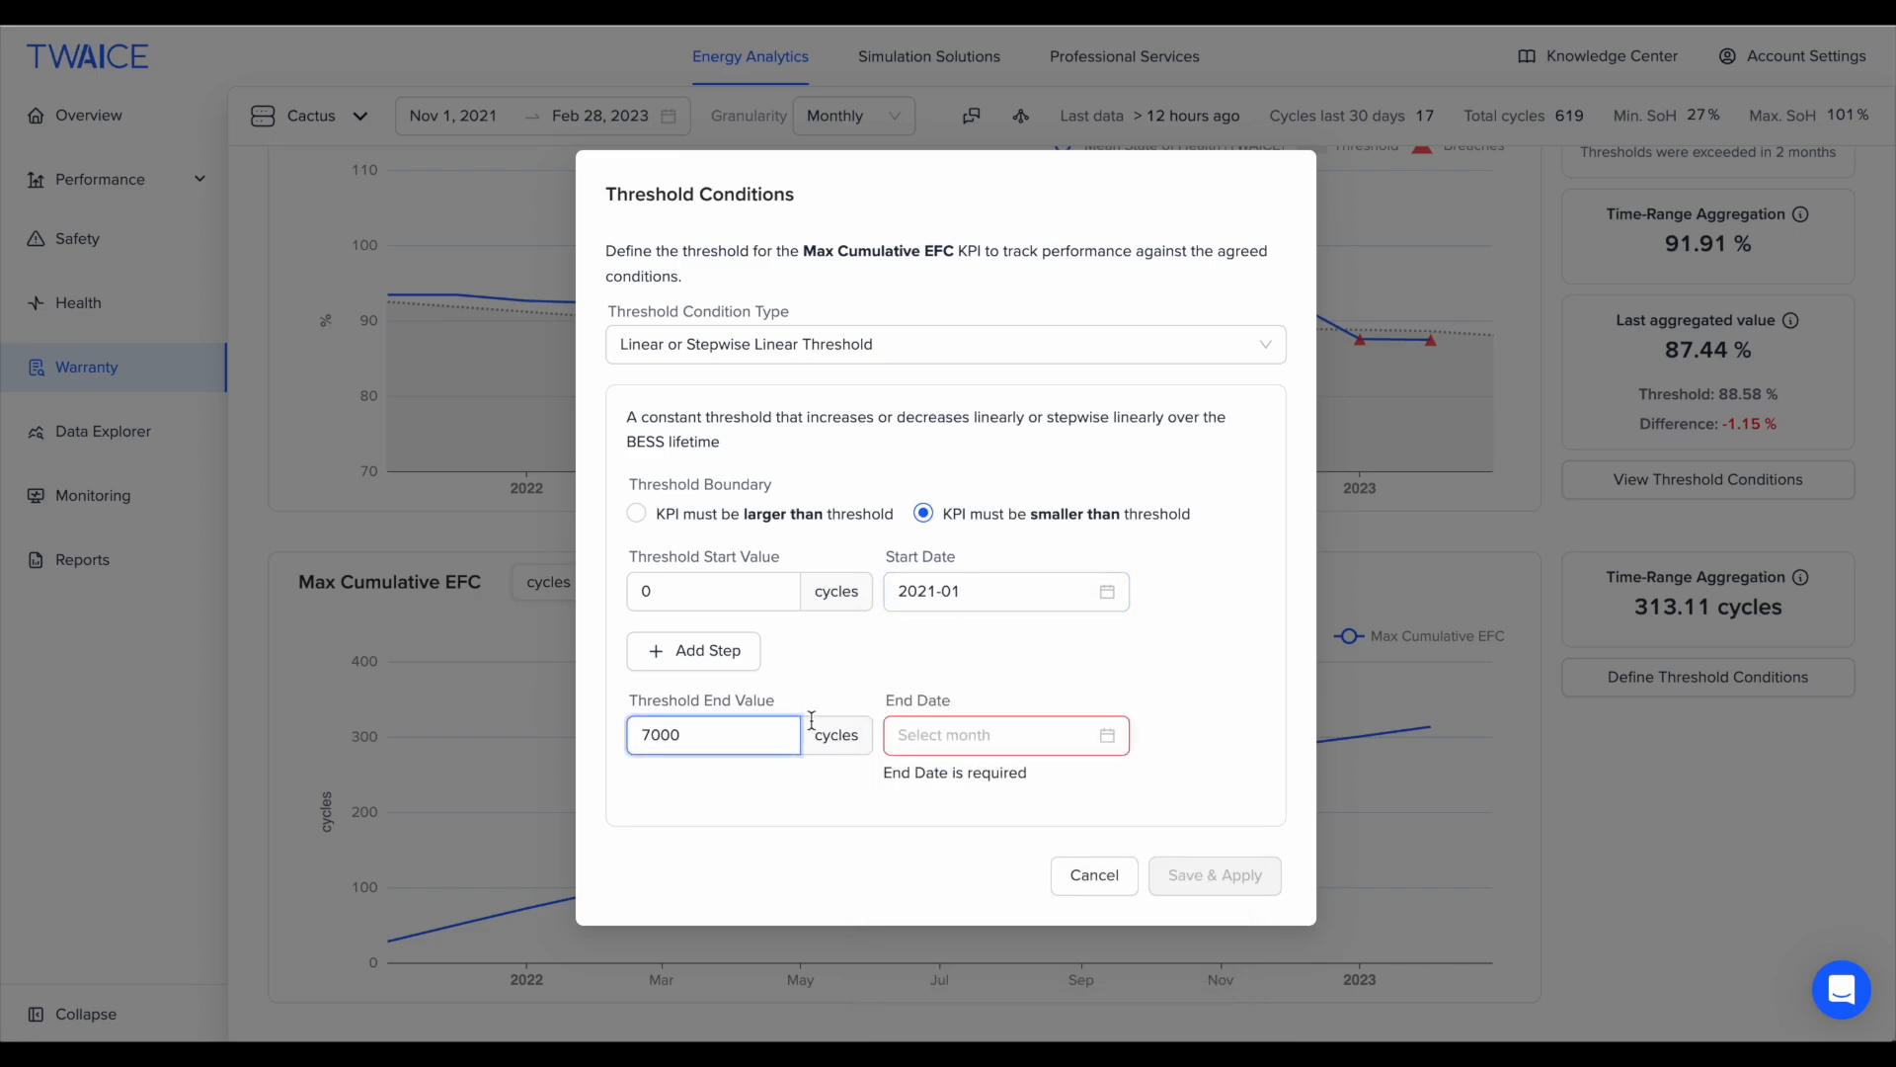
pyautogui.click(1106, 735)
pyautogui.click(1206, 361)
pyautogui.click(1206, 361)
pyautogui.click(1206, 361)
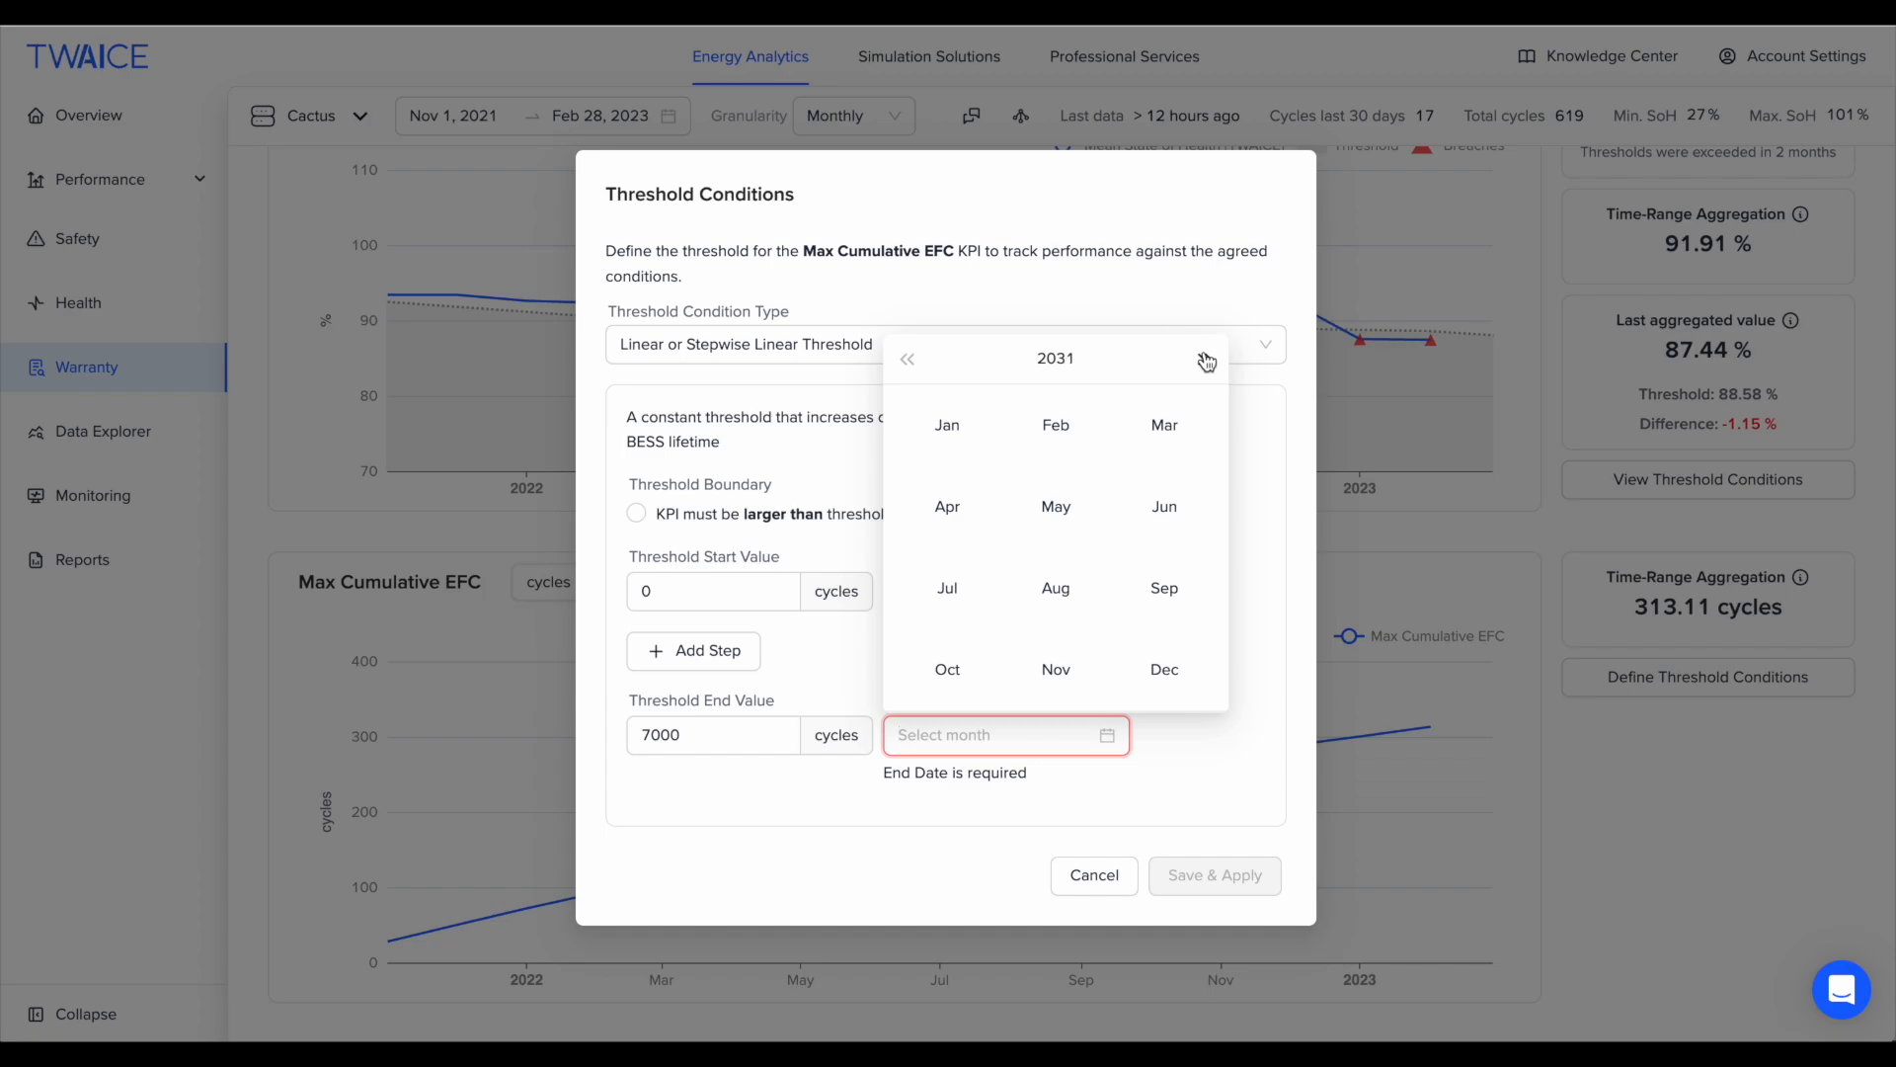
pyautogui.click(956, 425)
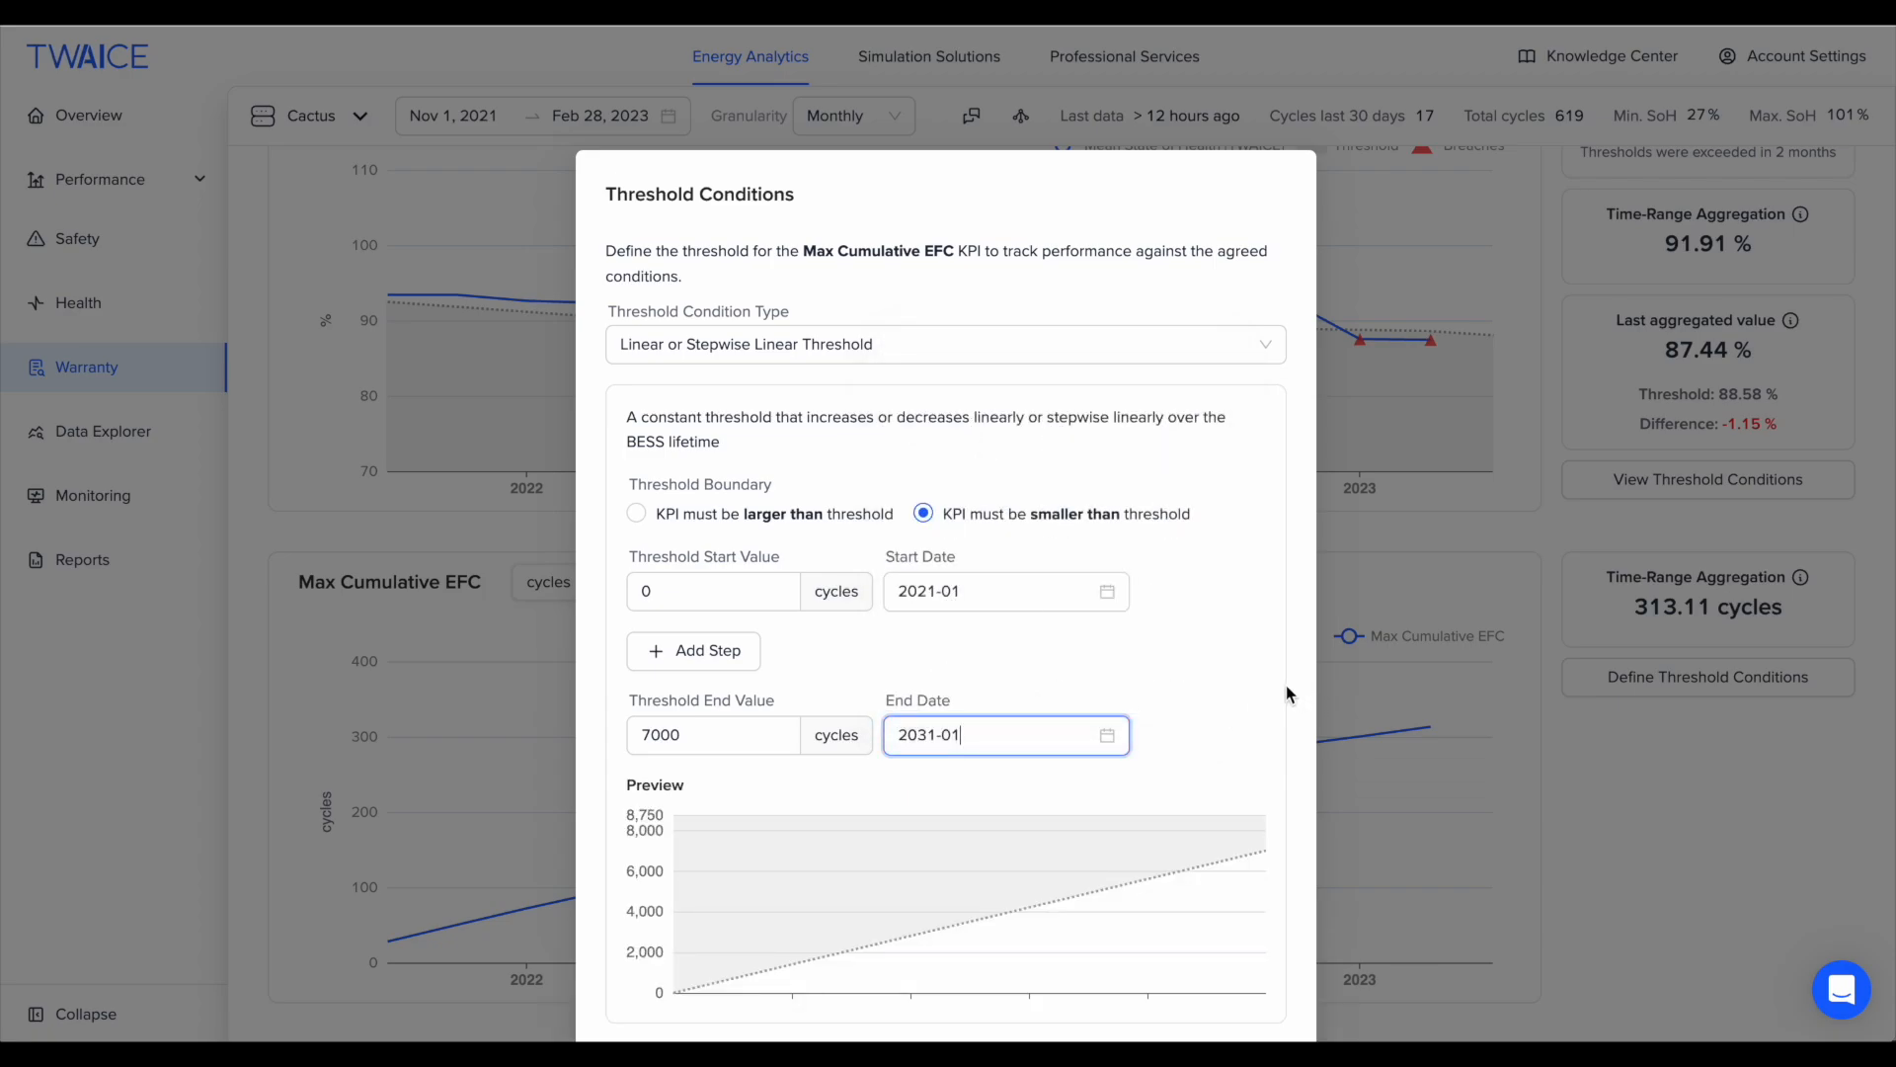
pyautogui.scroll(-1, 1287, 694)
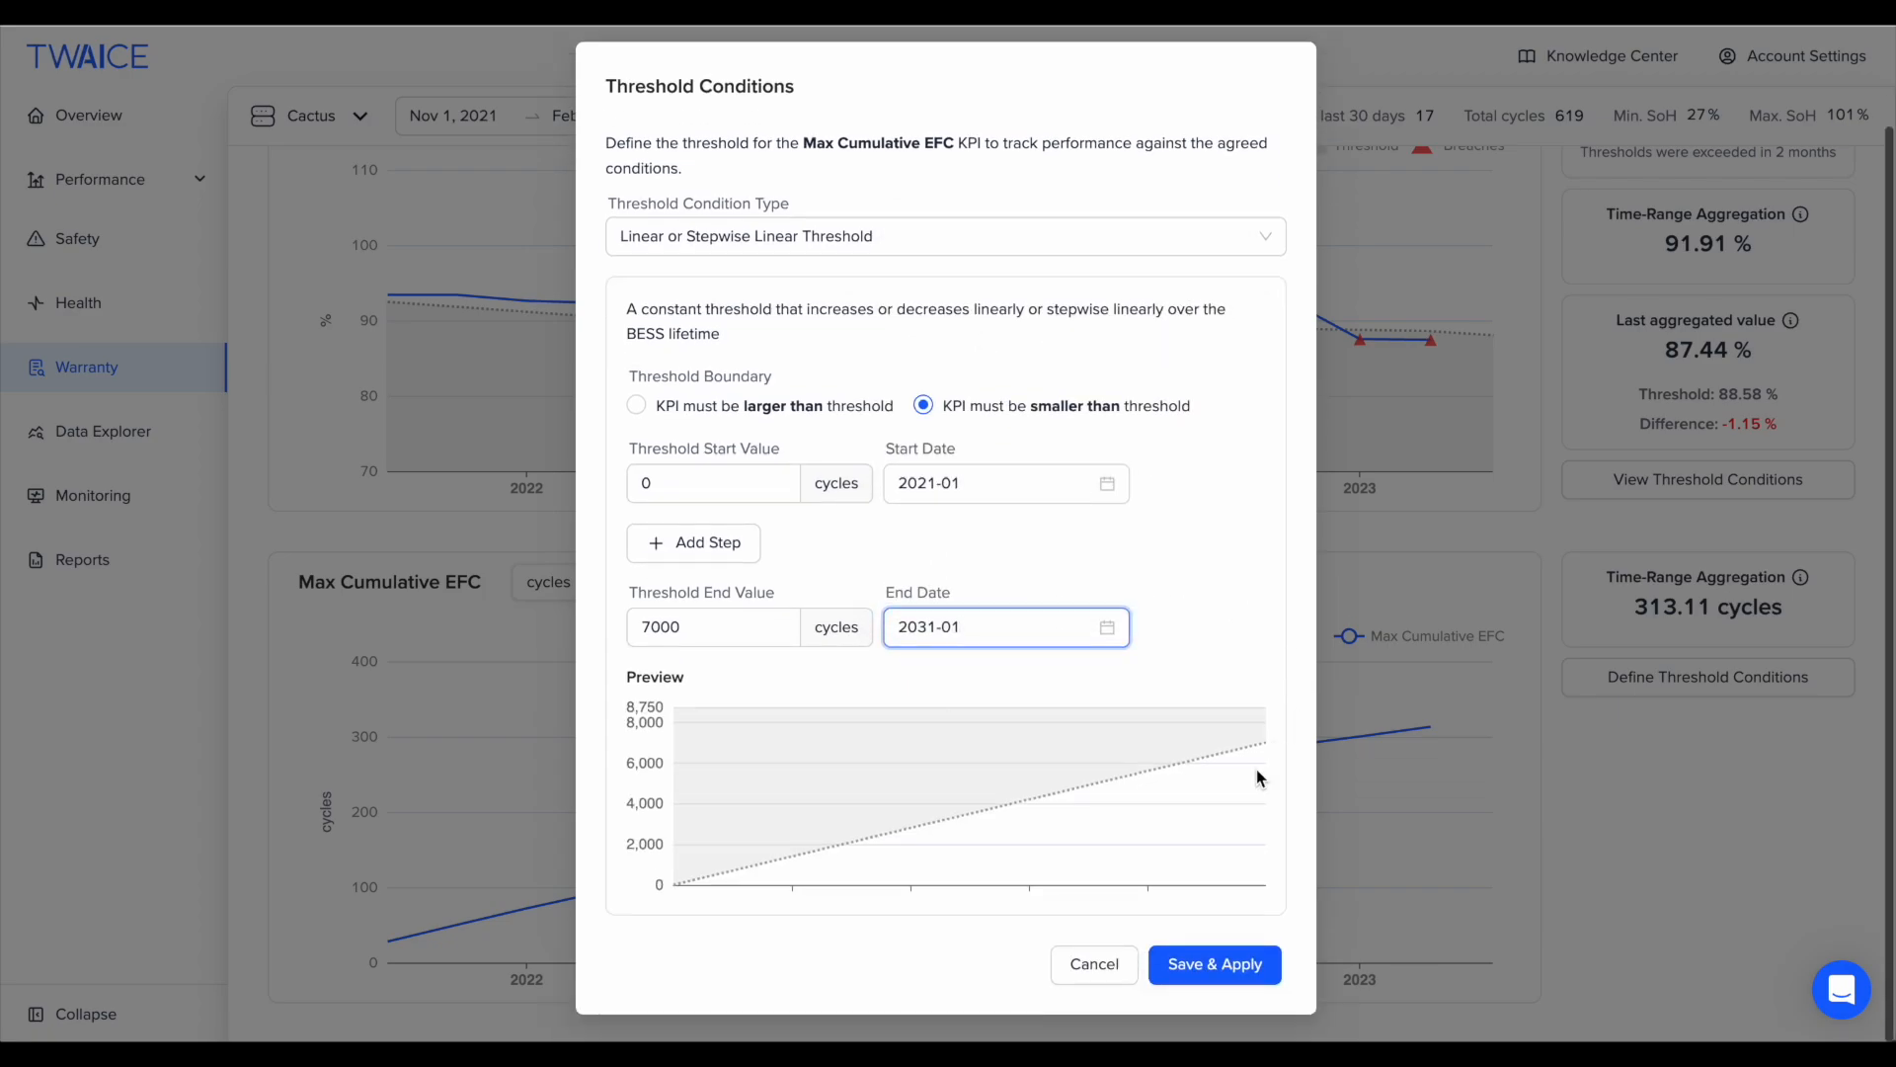
pyautogui.click(1229, 963)
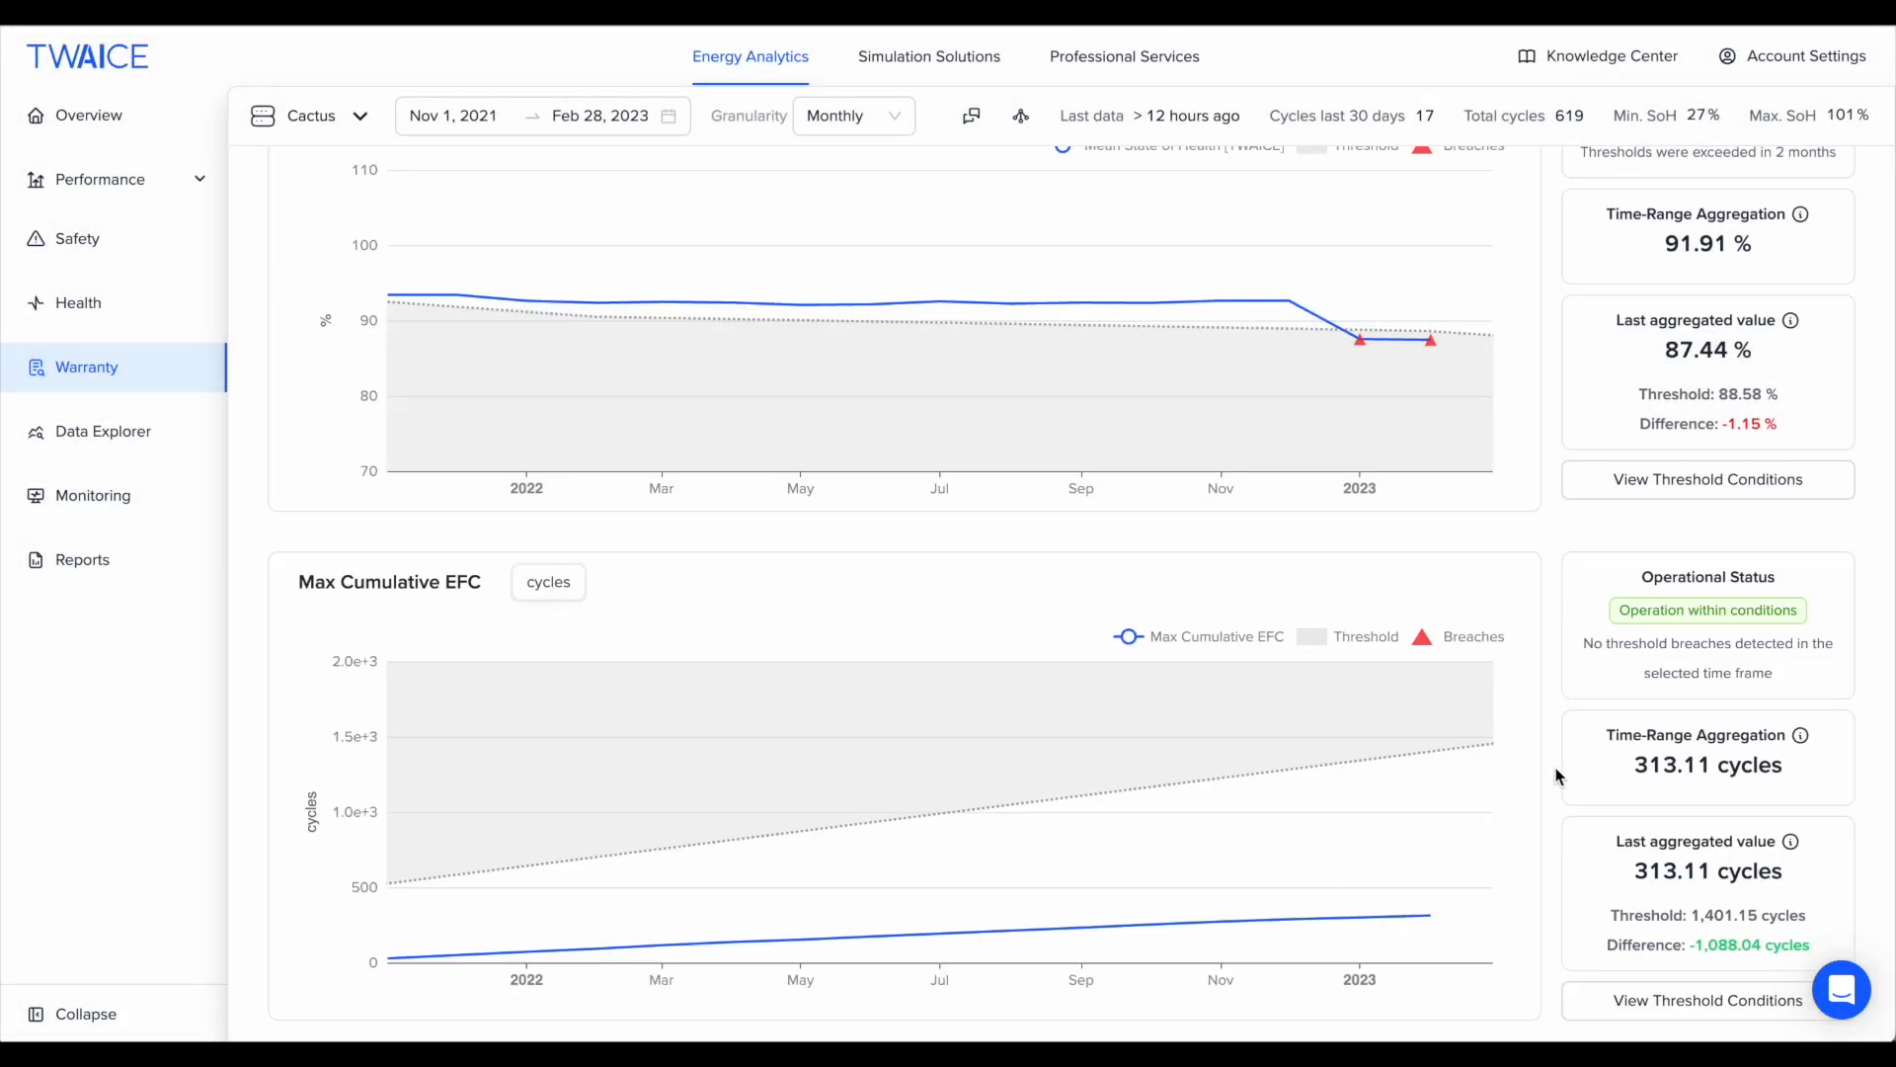
# Step: Add SoC as a third tracked KPI with the Resting operation classification and apply the graph configuration
pyautogui.scroll(3, 1596, 745)
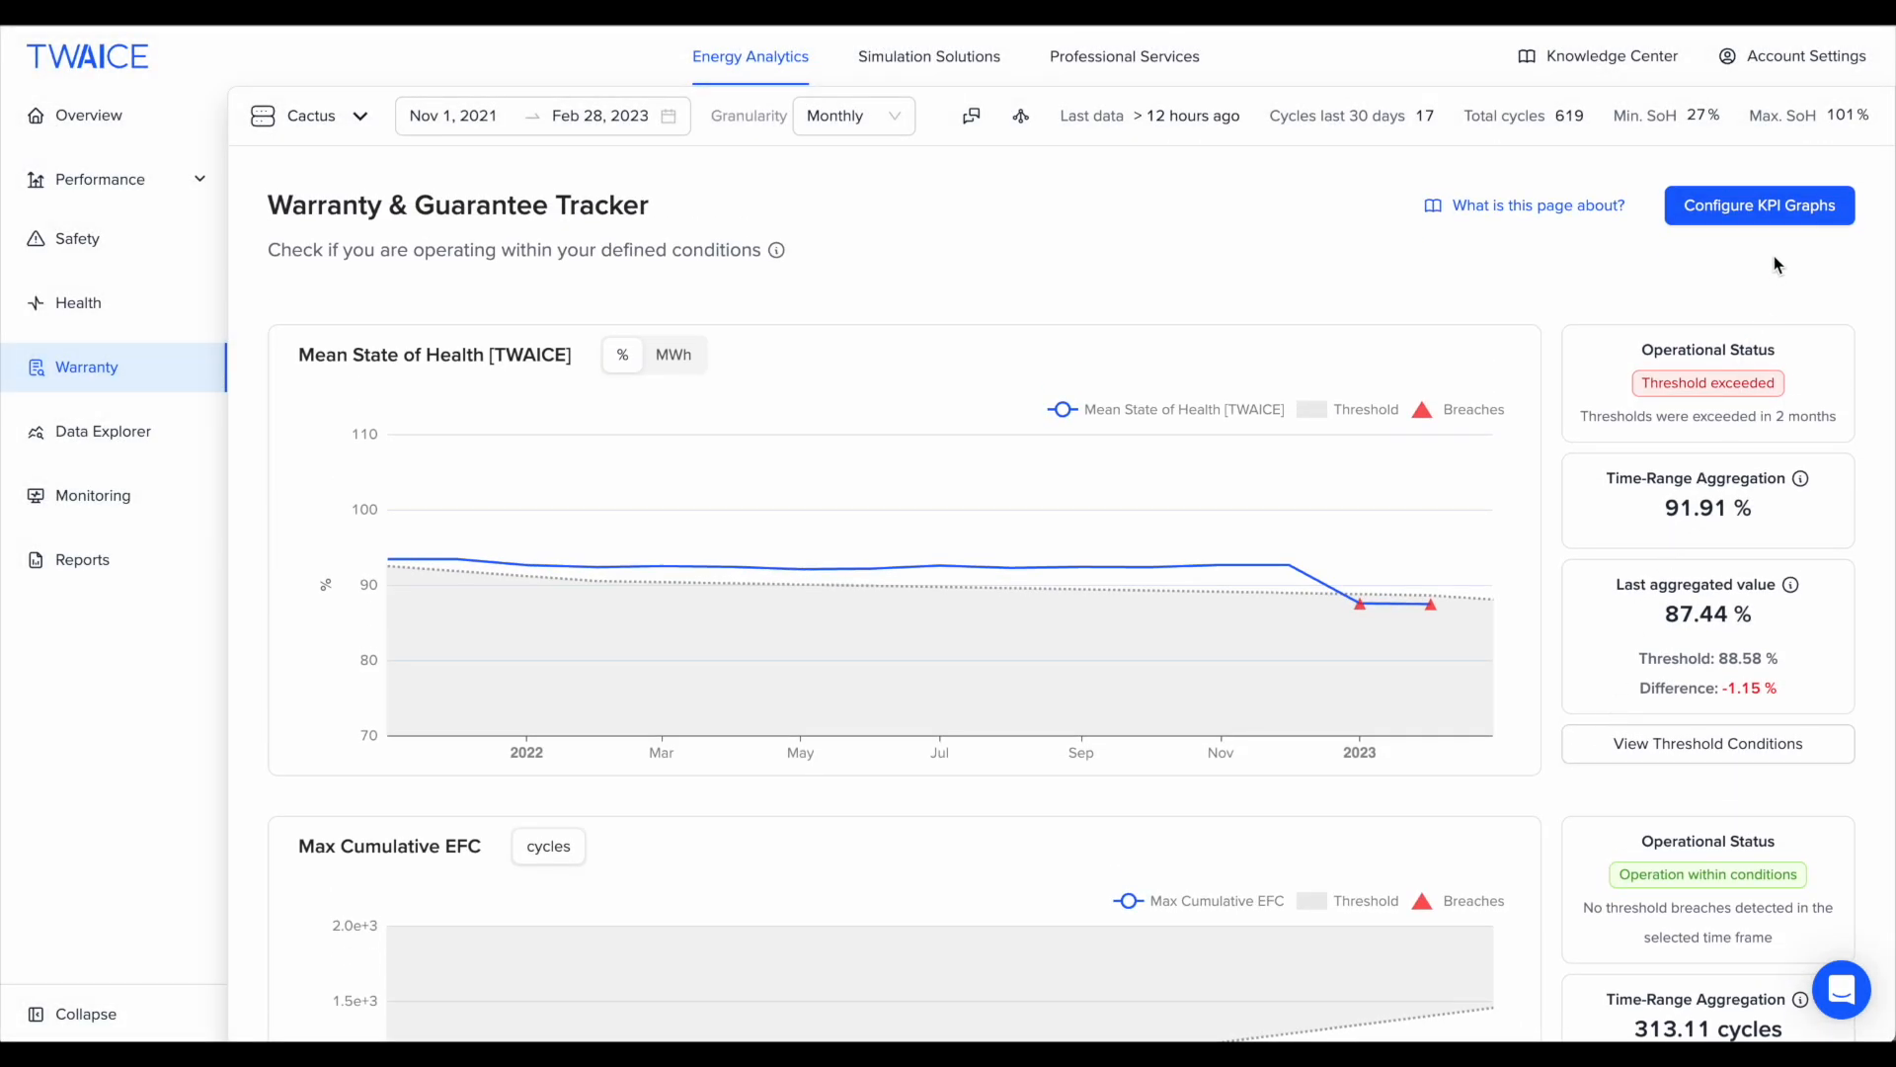
pyautogui.click(1746, 222)
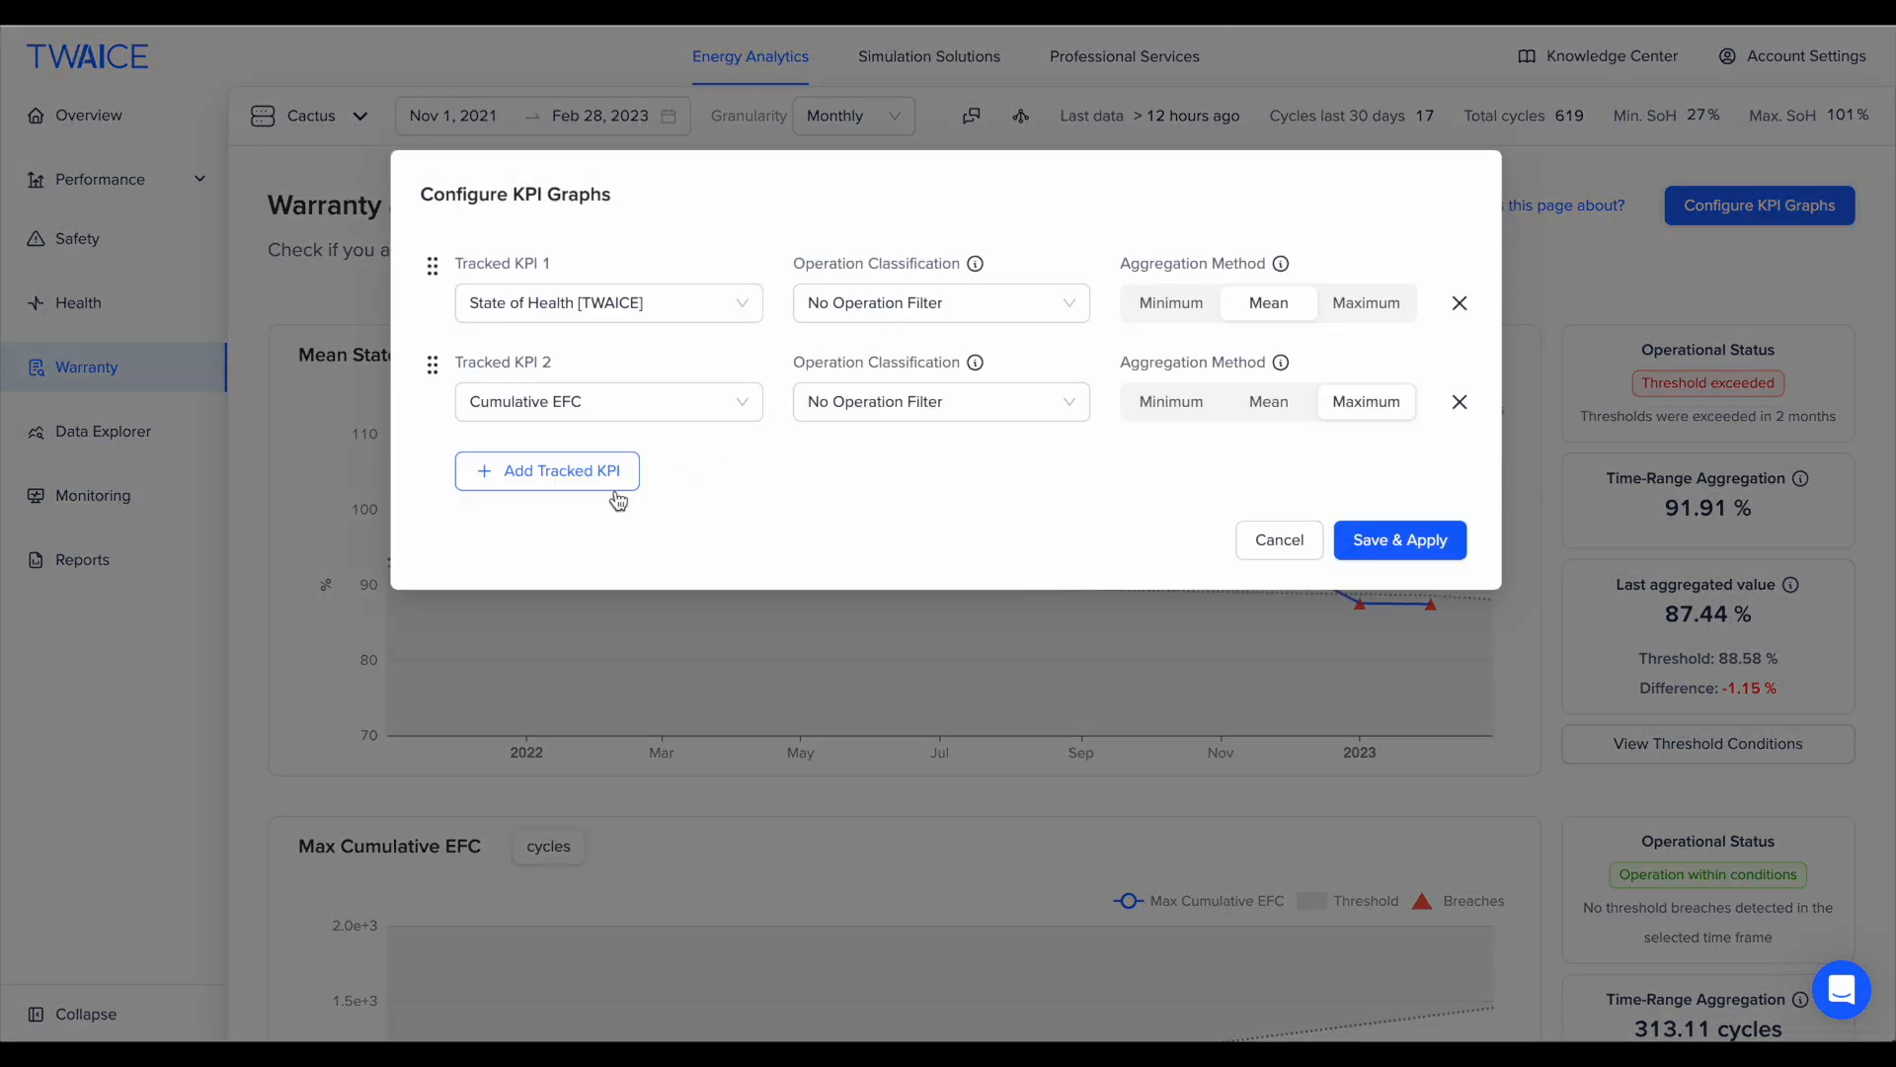
pyautogui.click(583, 484)
pyautogui.click(647, 504)
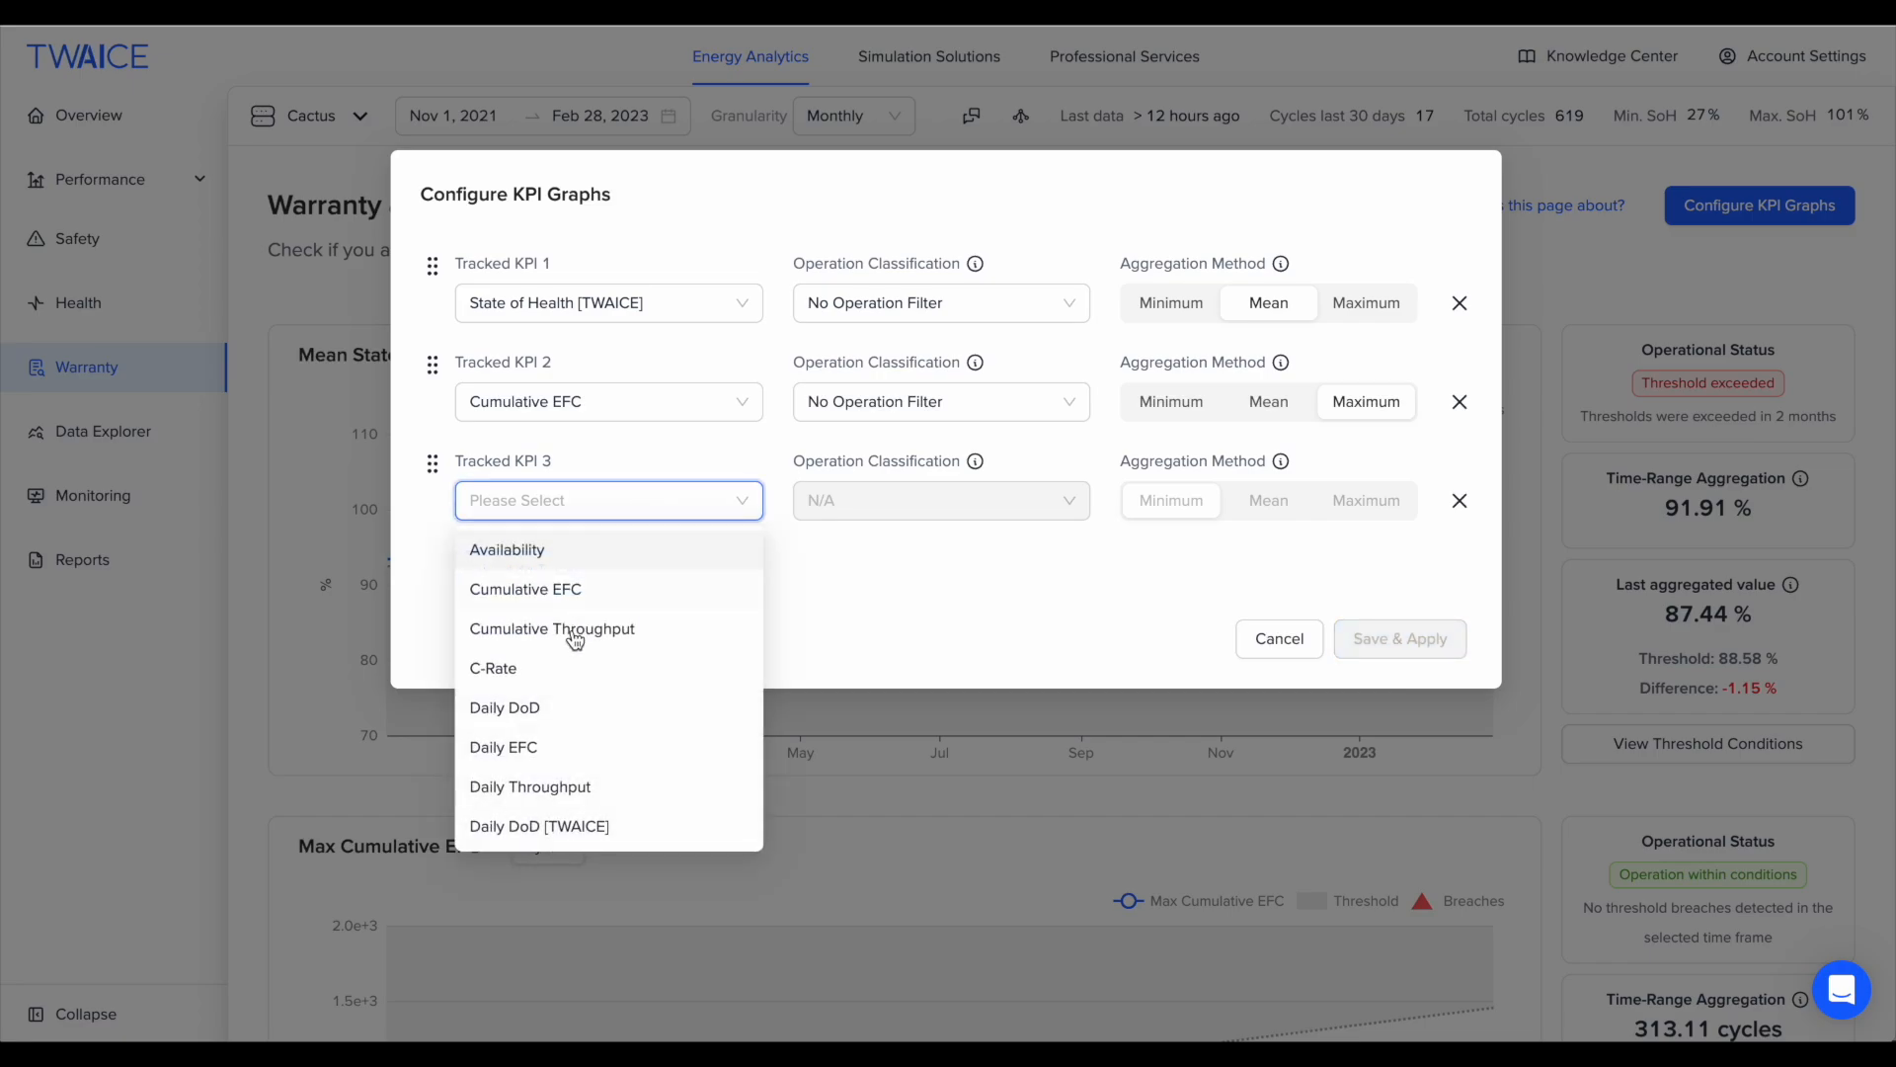
pyautogui.scroll(-1, 558, 751)
pyautogui.scroll(-2, 563, 736)
pyautogui.click(533, 766)
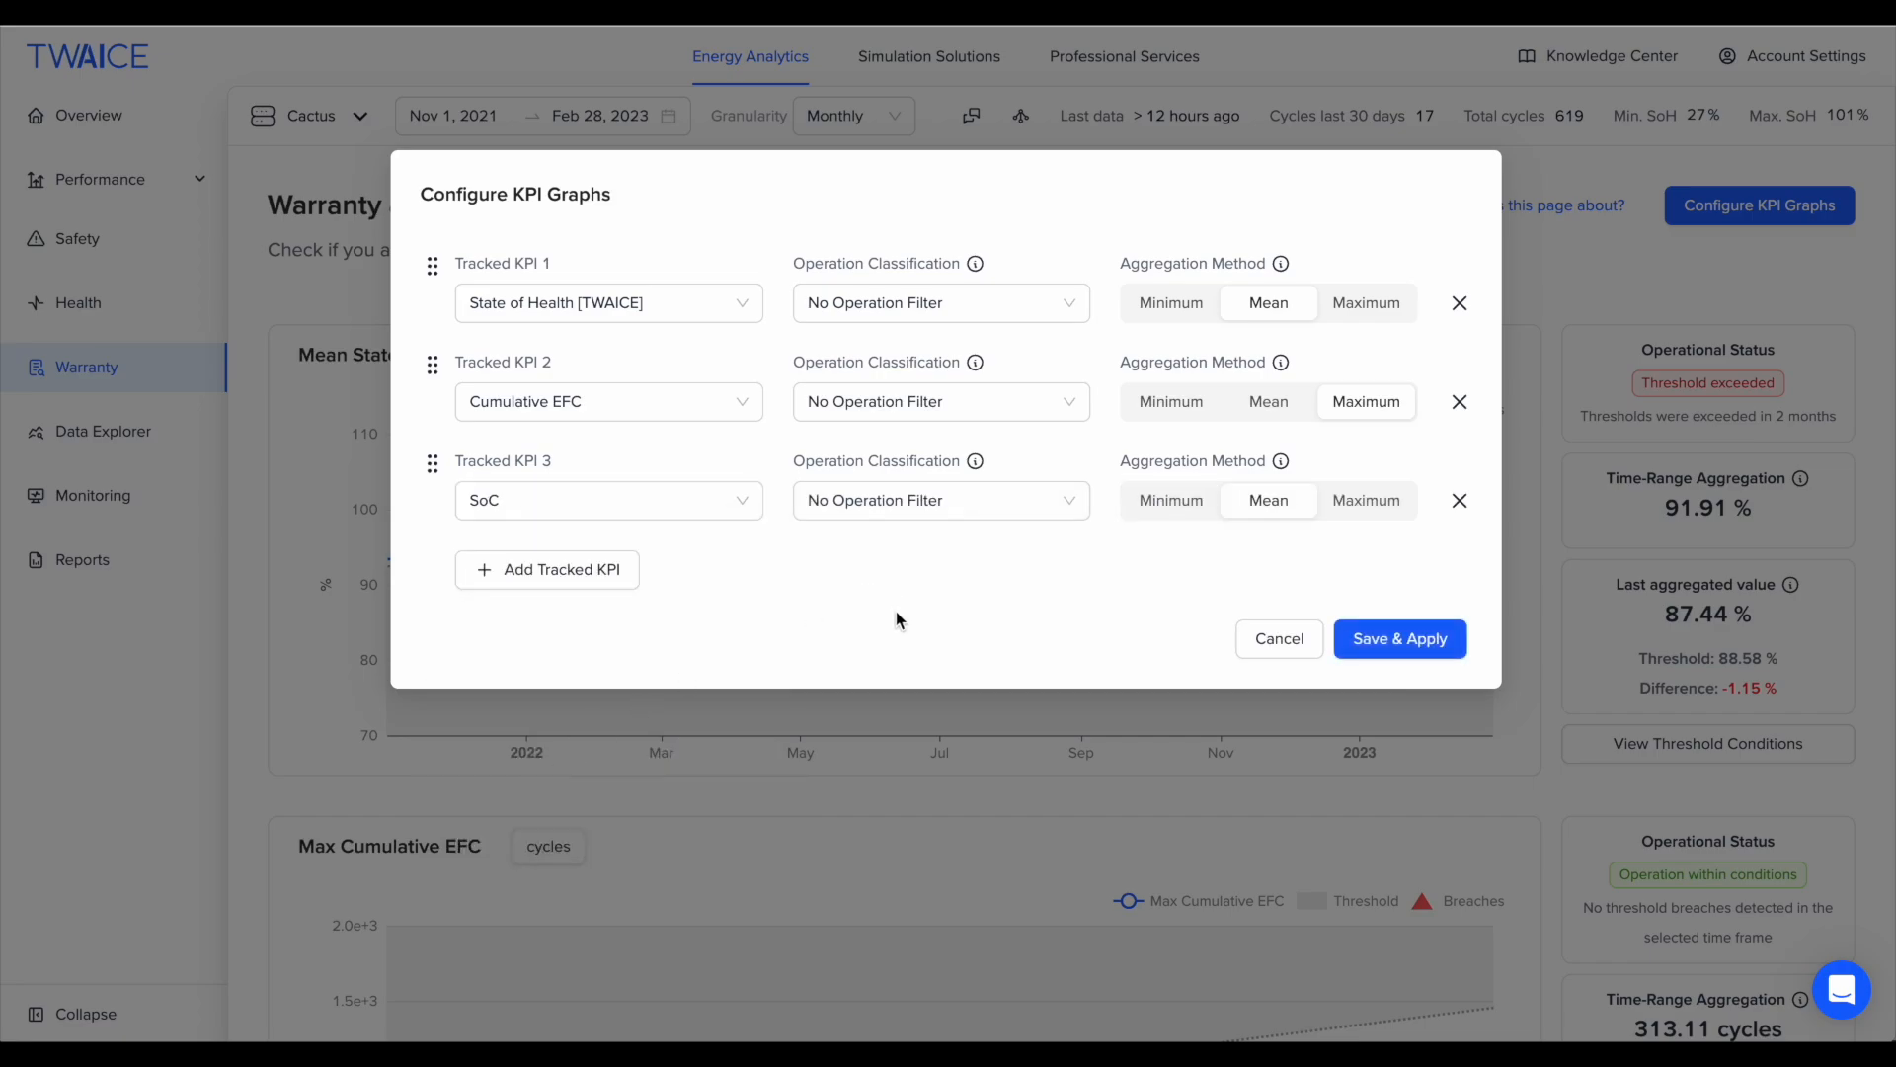
pyautogui.click(1039, 512)
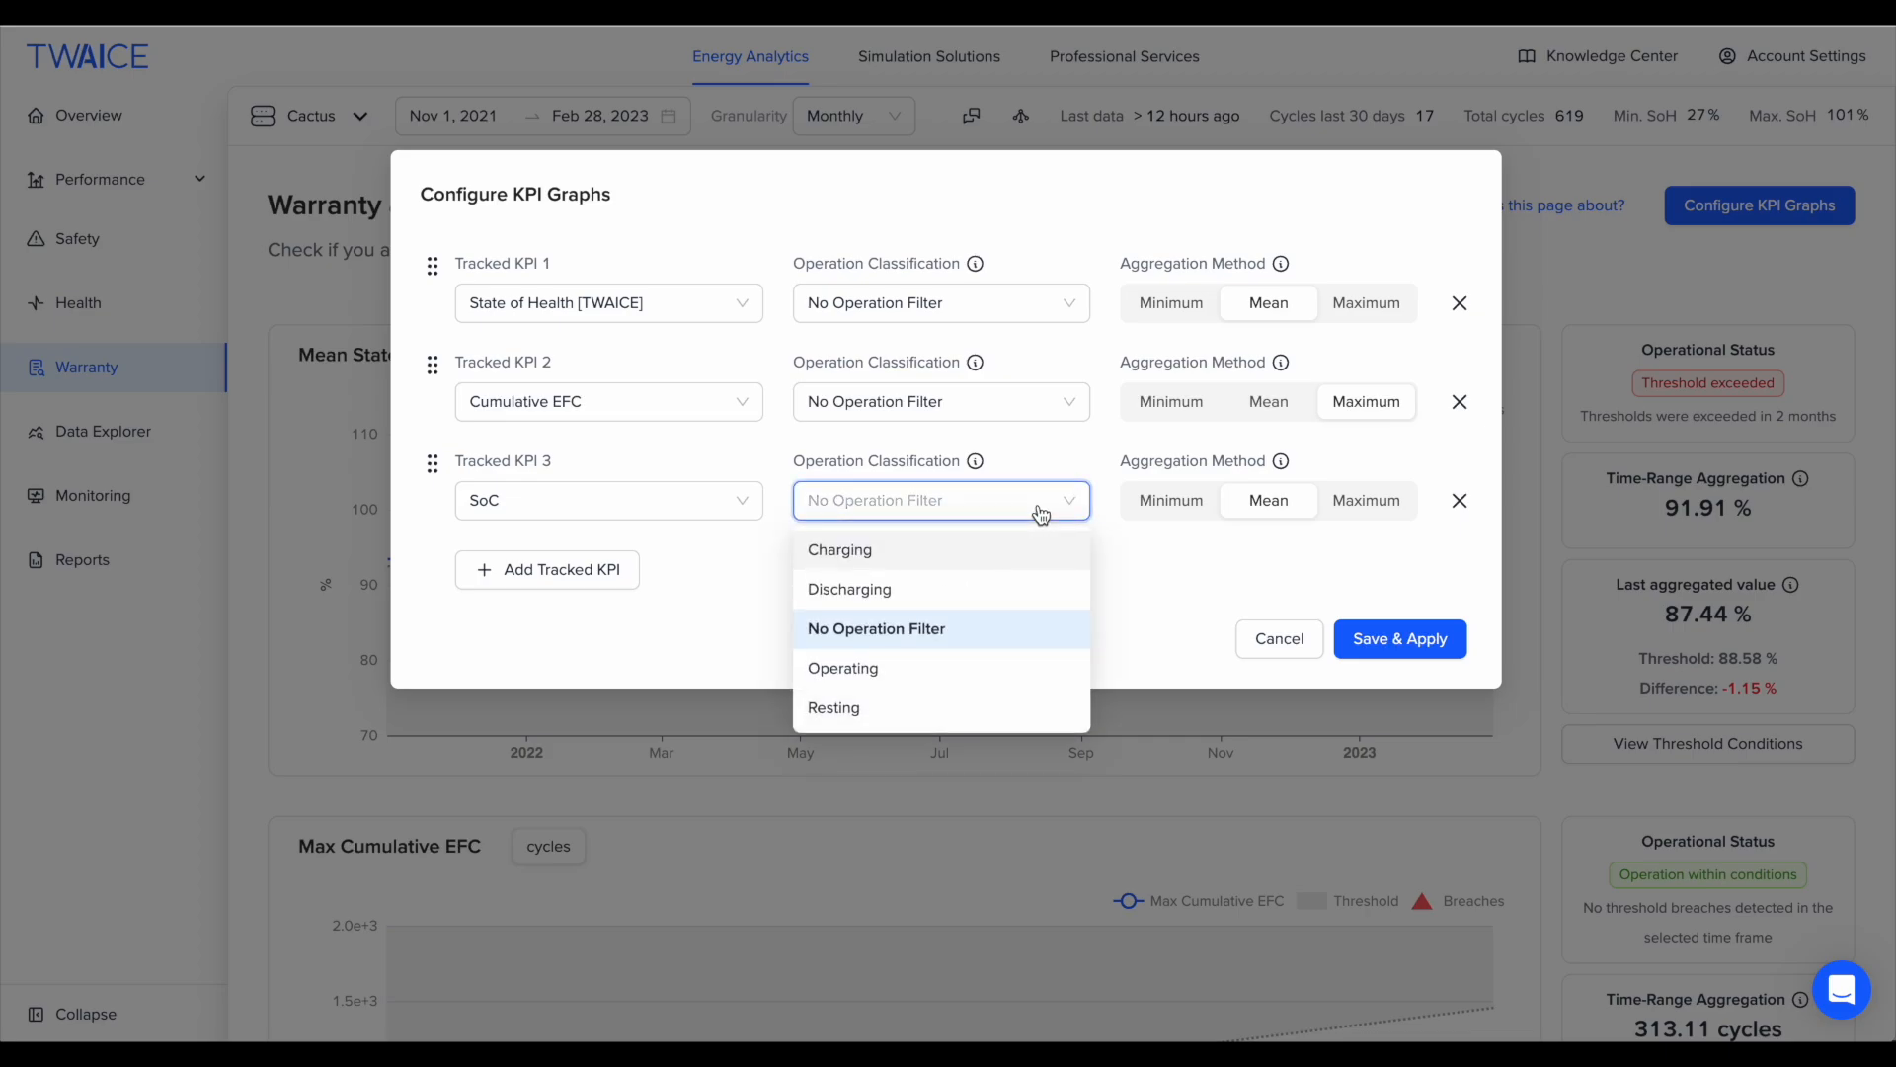
pyautogui.click(880, 707)
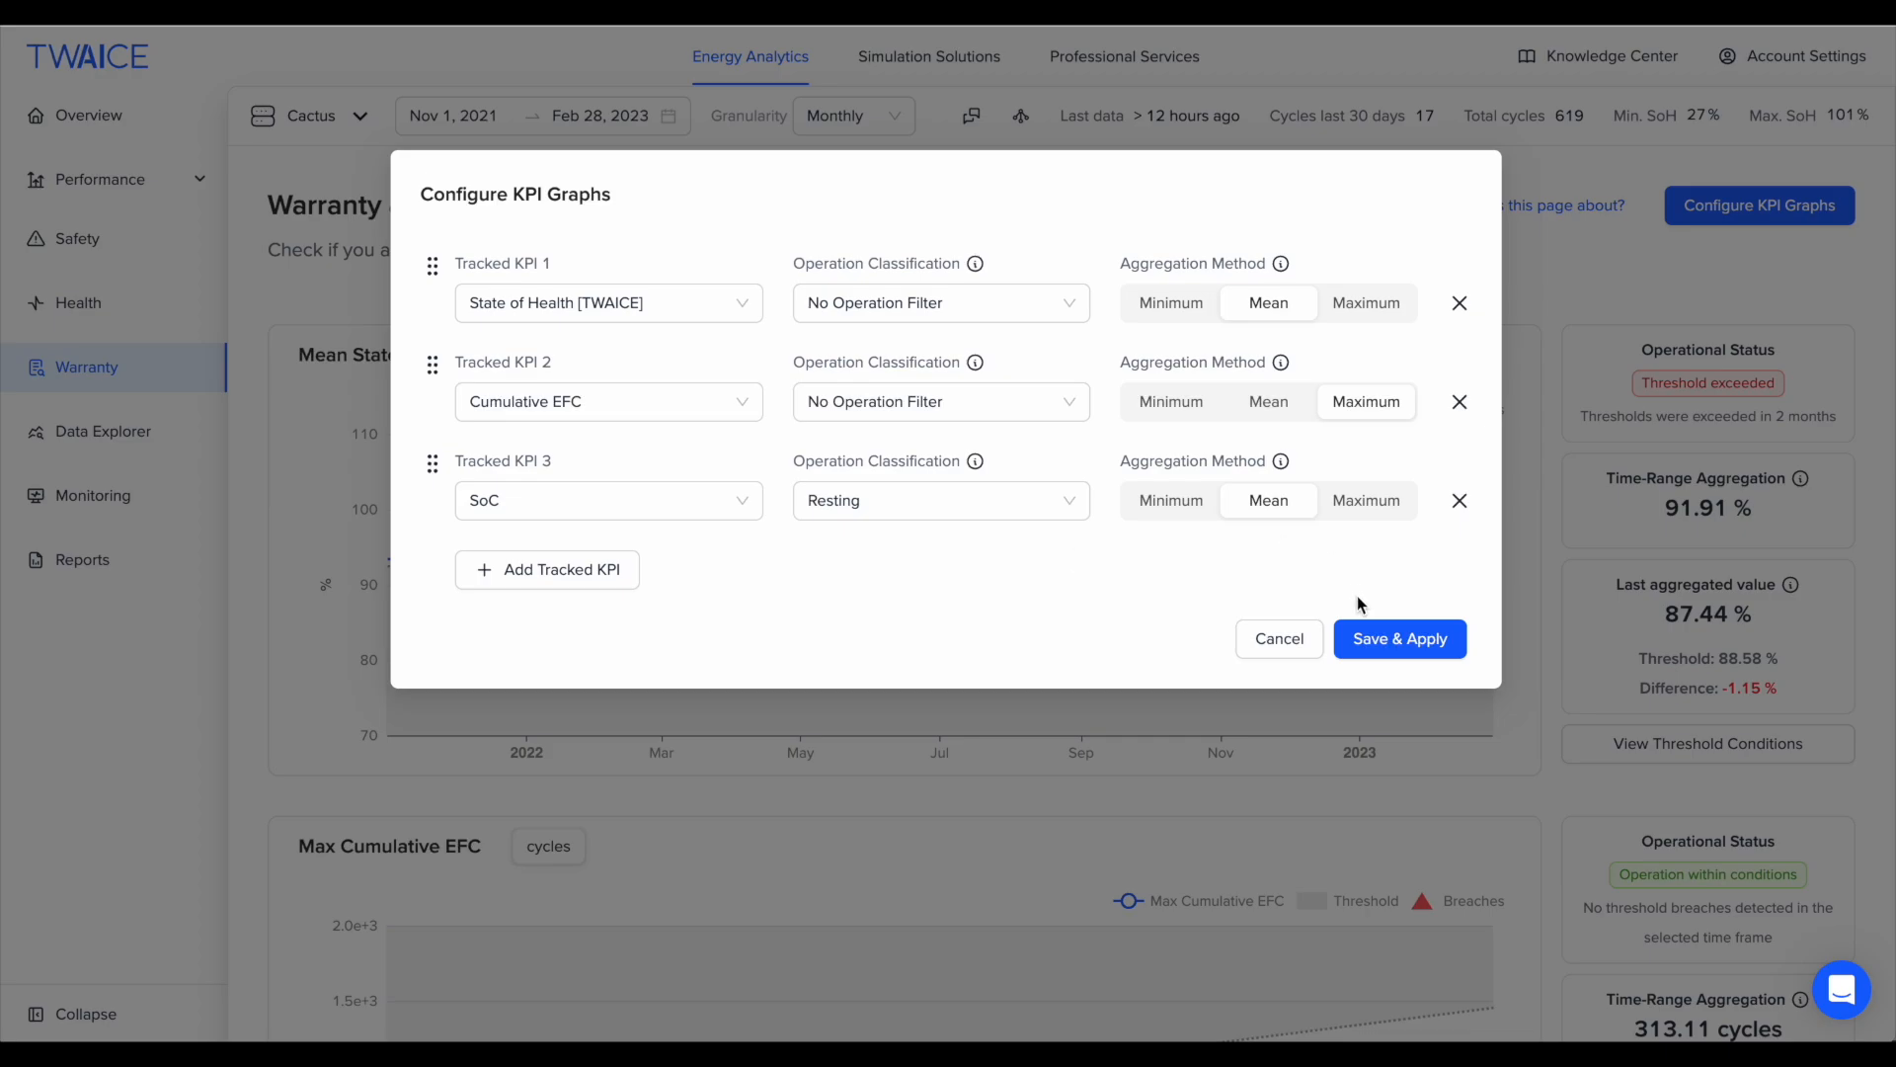
pyautogui.click(1405, 648)
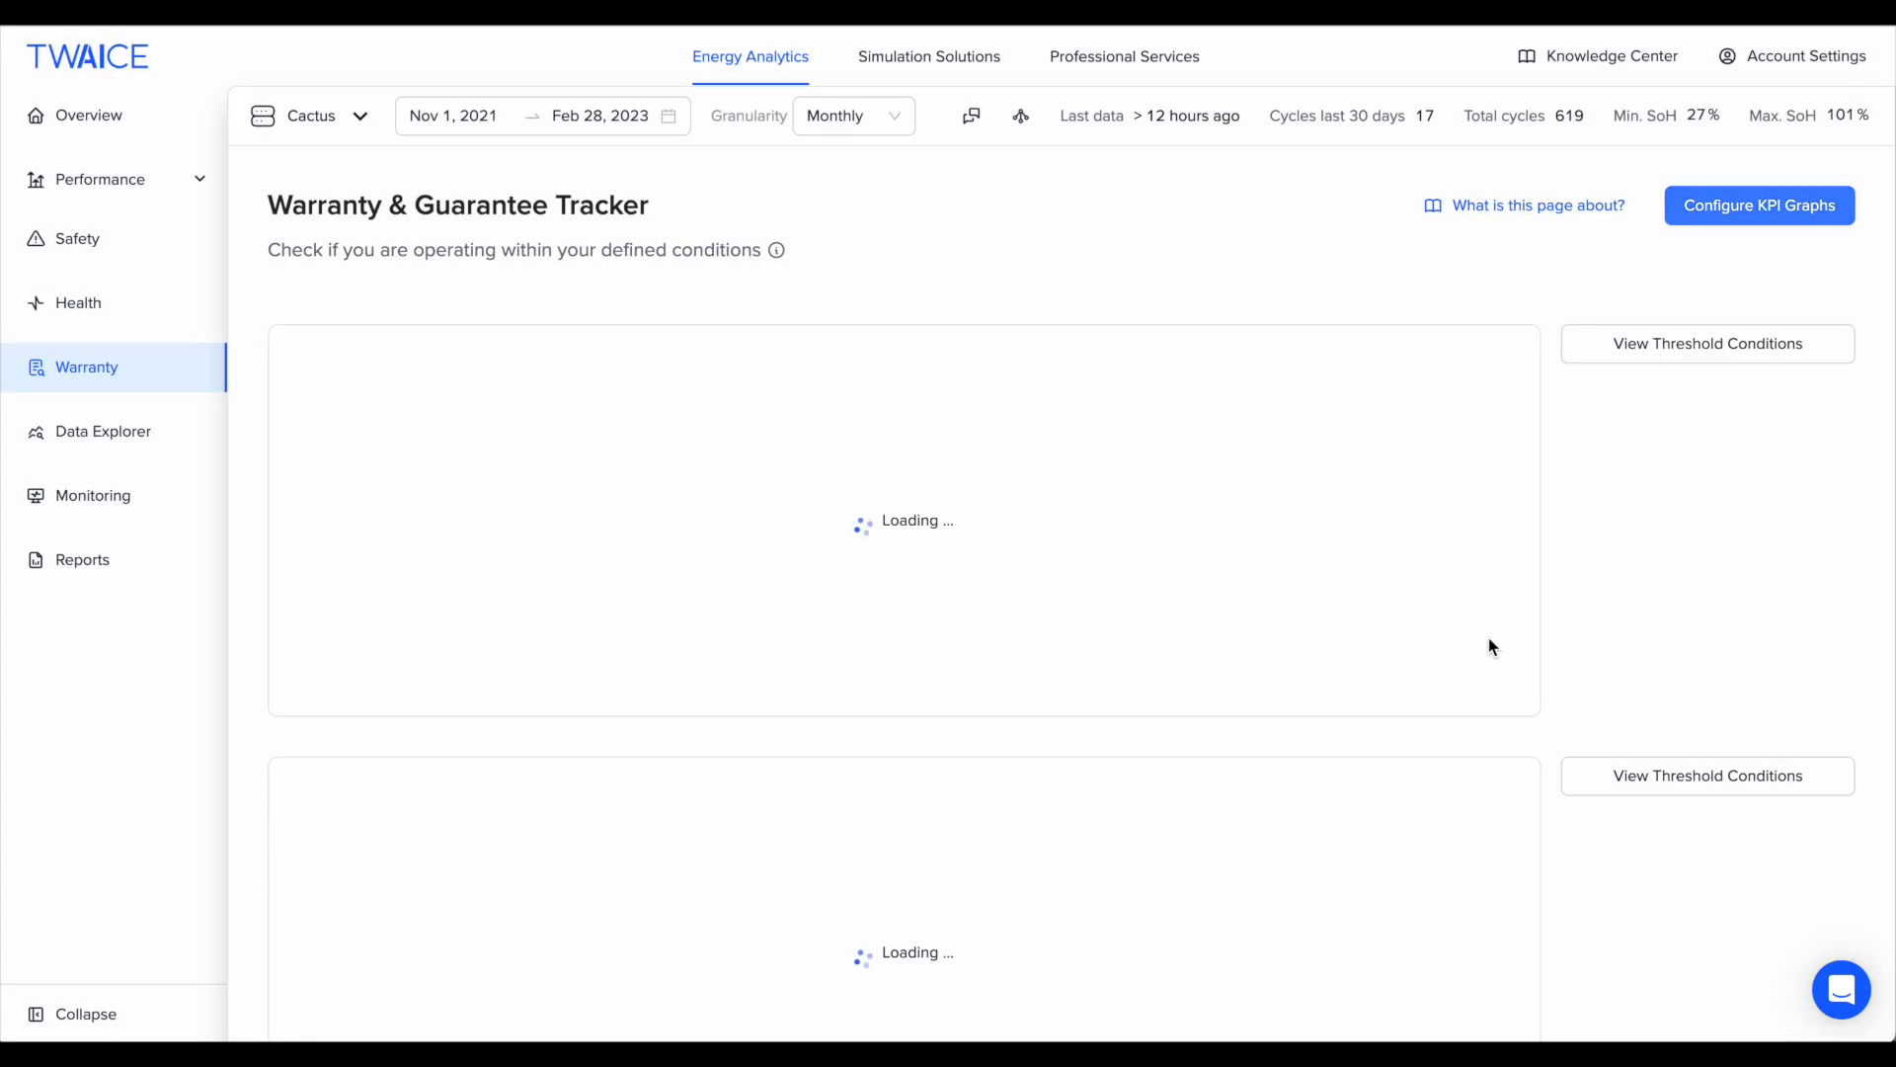
# Step: Define a constant threshold for the Mean Resting SoC graph, requiring the KPI to be smaller than 95 %, and apply it
pyautogui.scroll(-8, 1490, 641)
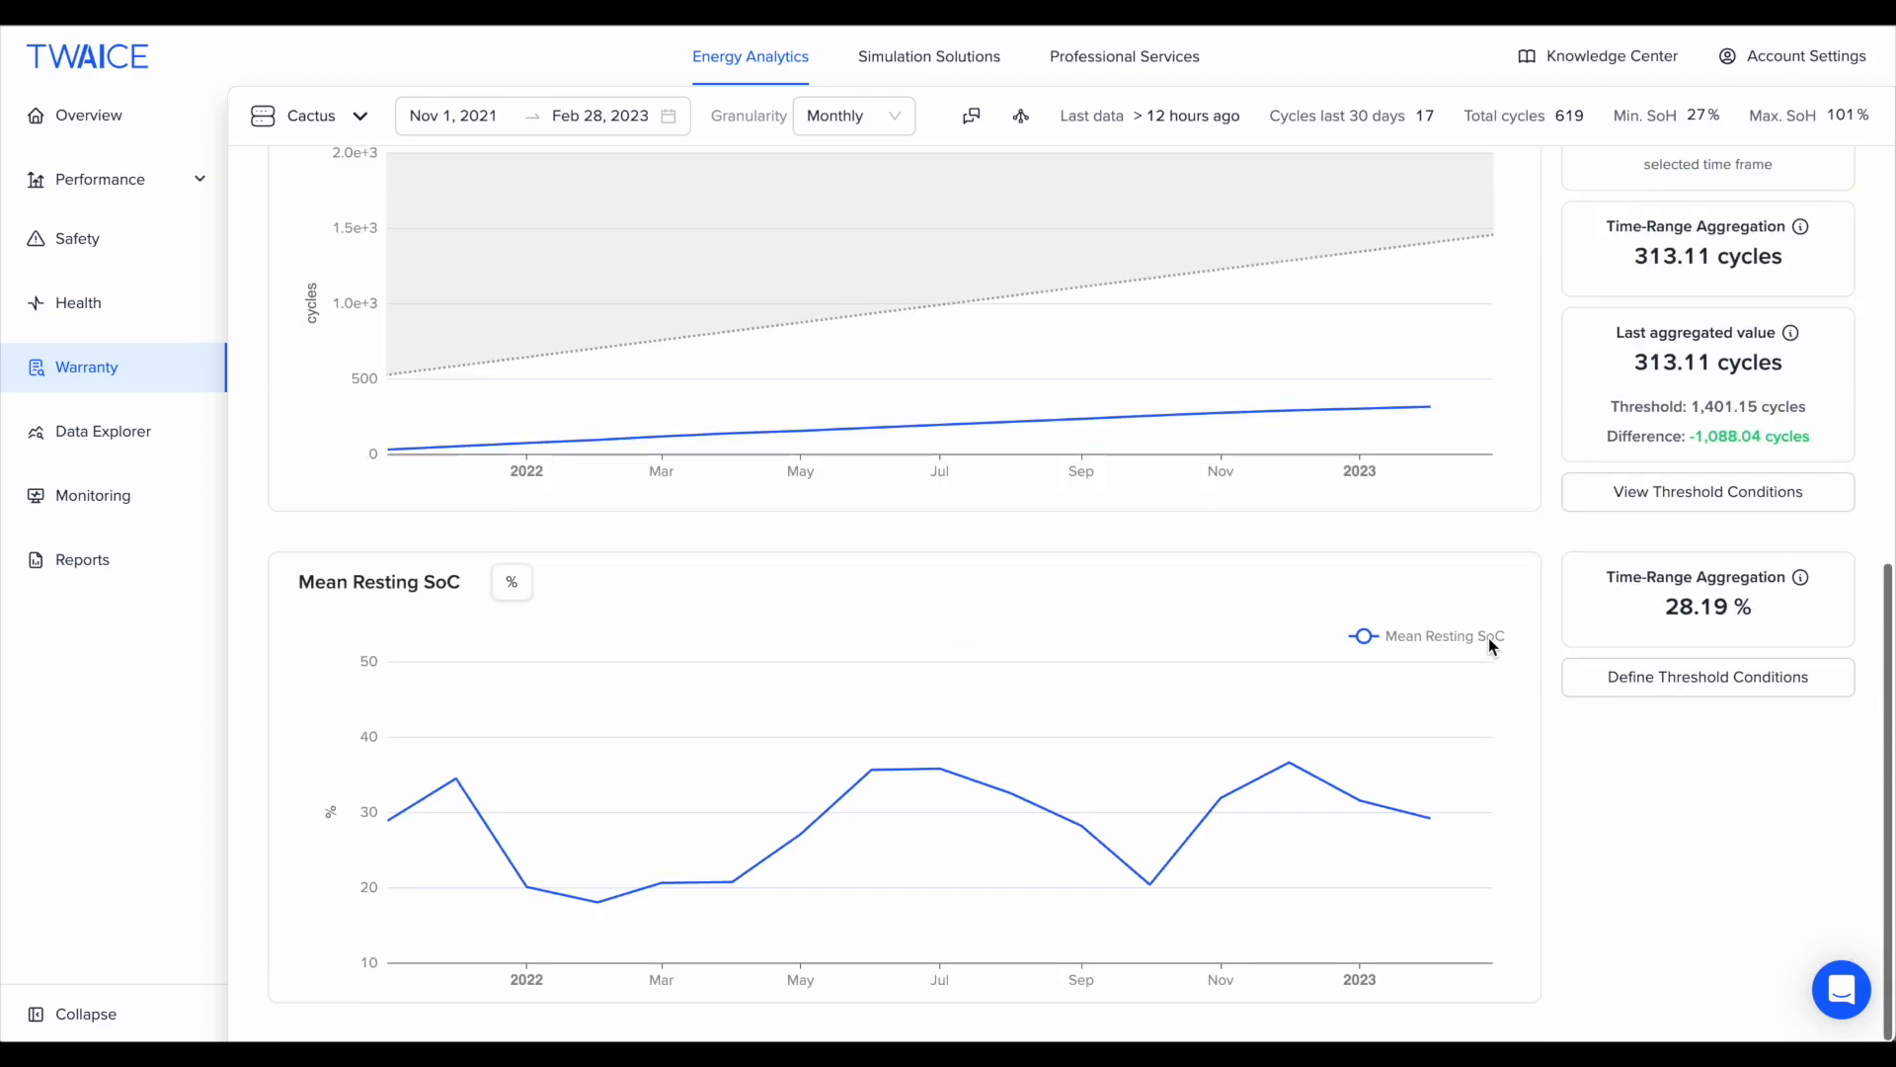
pyautogui.click(1663, 671)
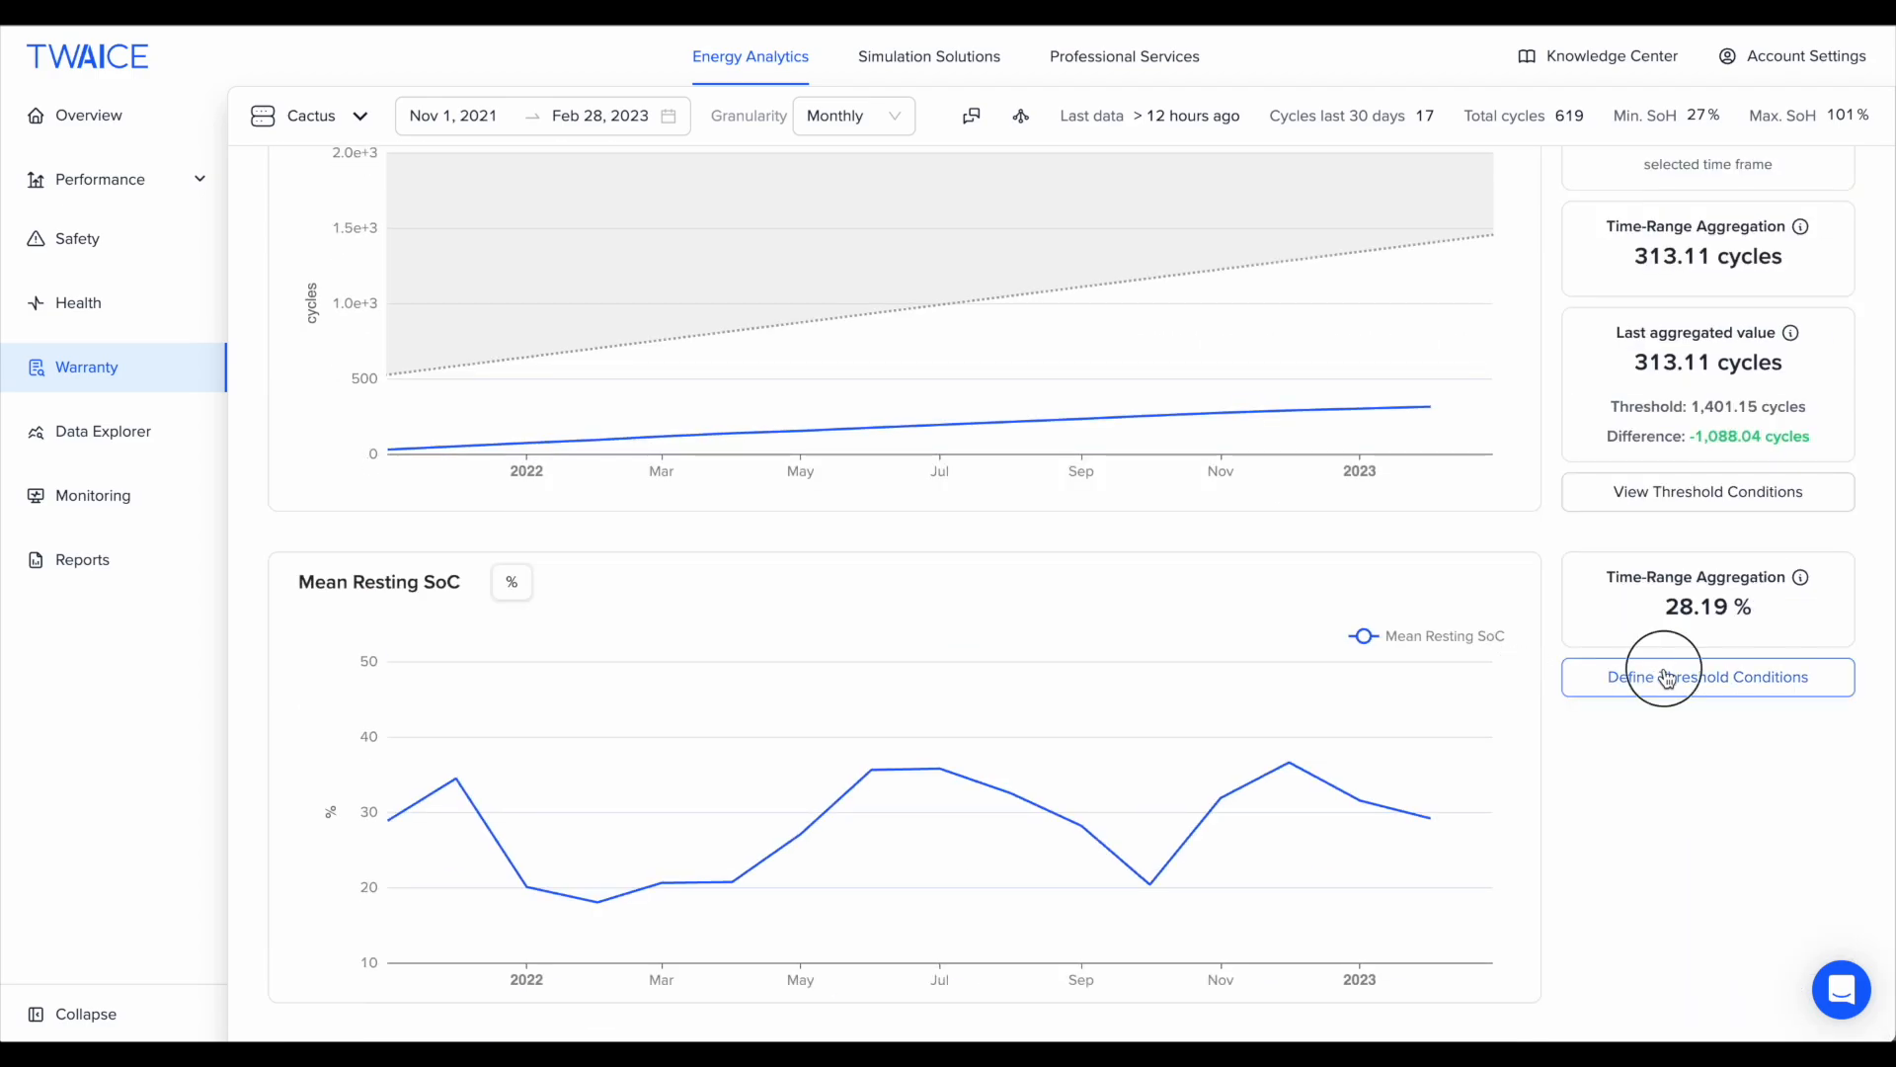
pyautogui.click(882, 352)
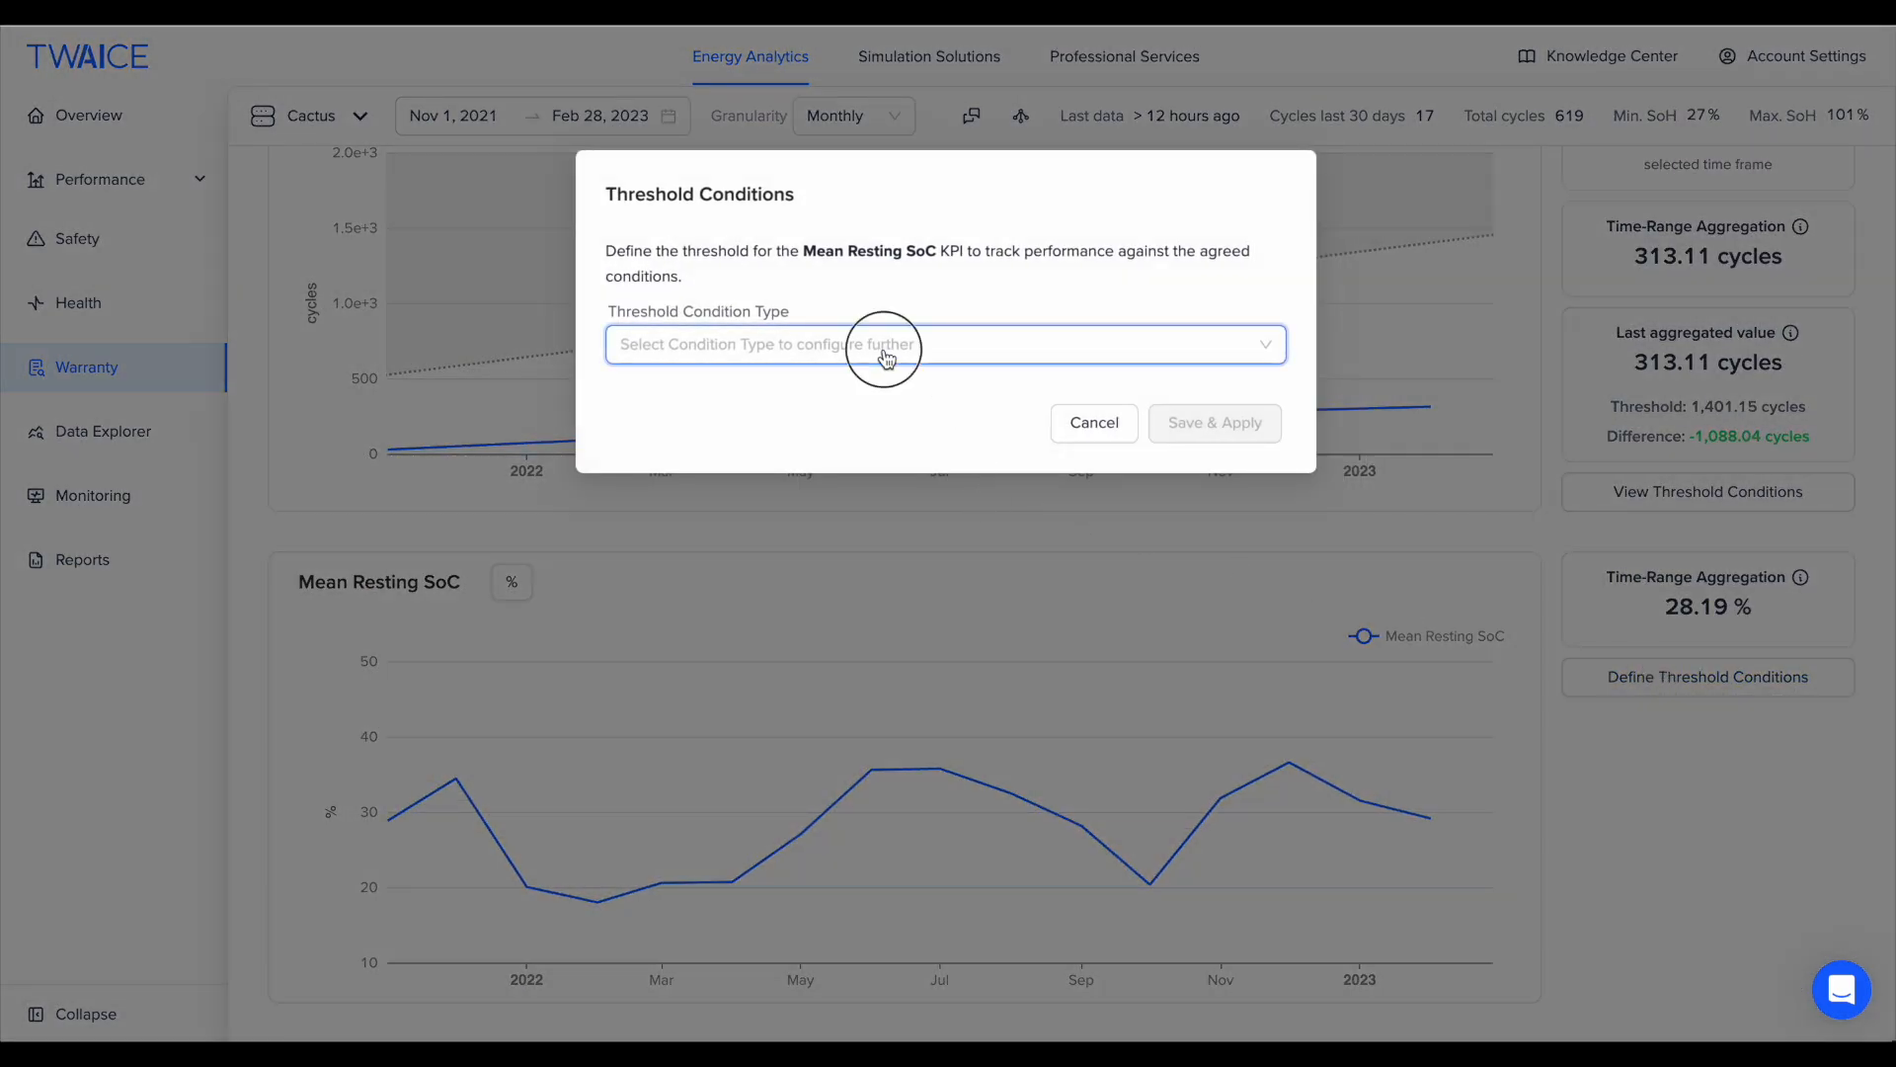
pyautogui.click(786, 393)
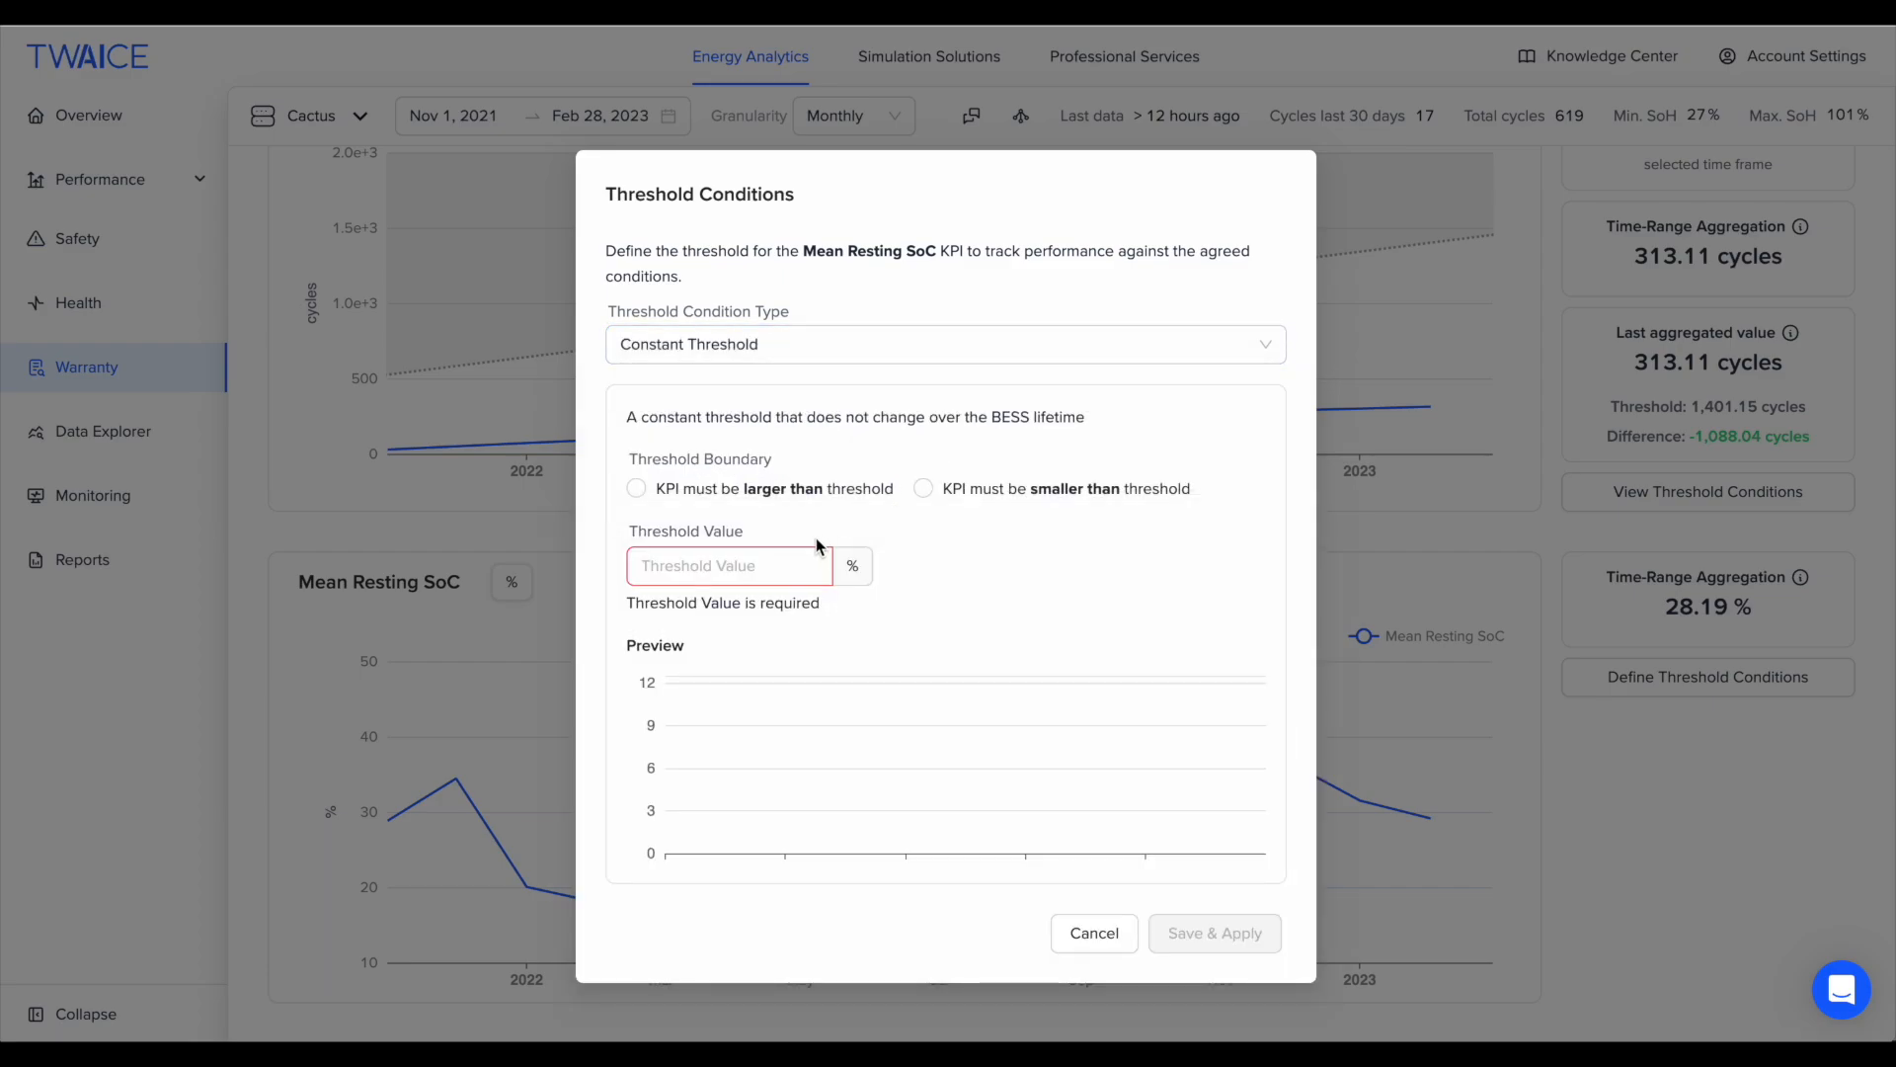
pyautogui.click(949, 508)
pyautogui.click(757, 566)
pyautogui.write('90')
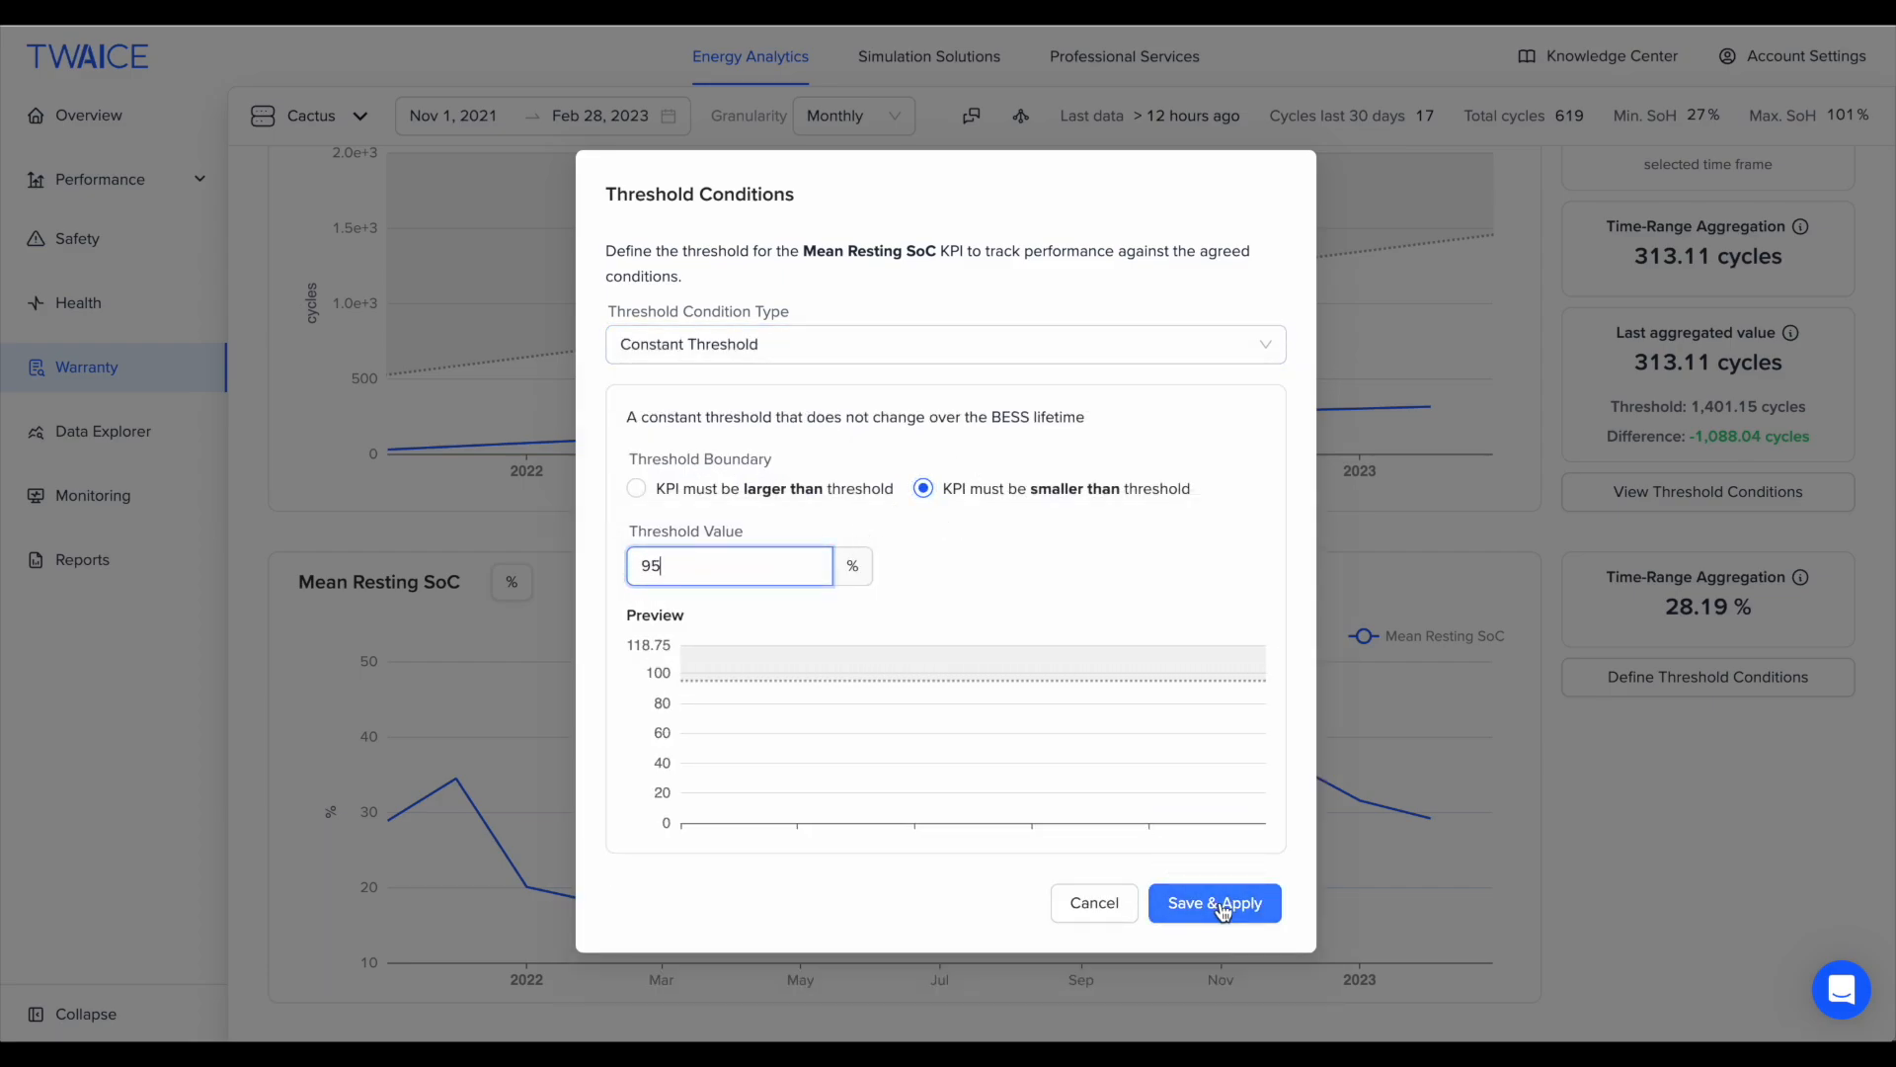
pyautogui.click(1218, 902)
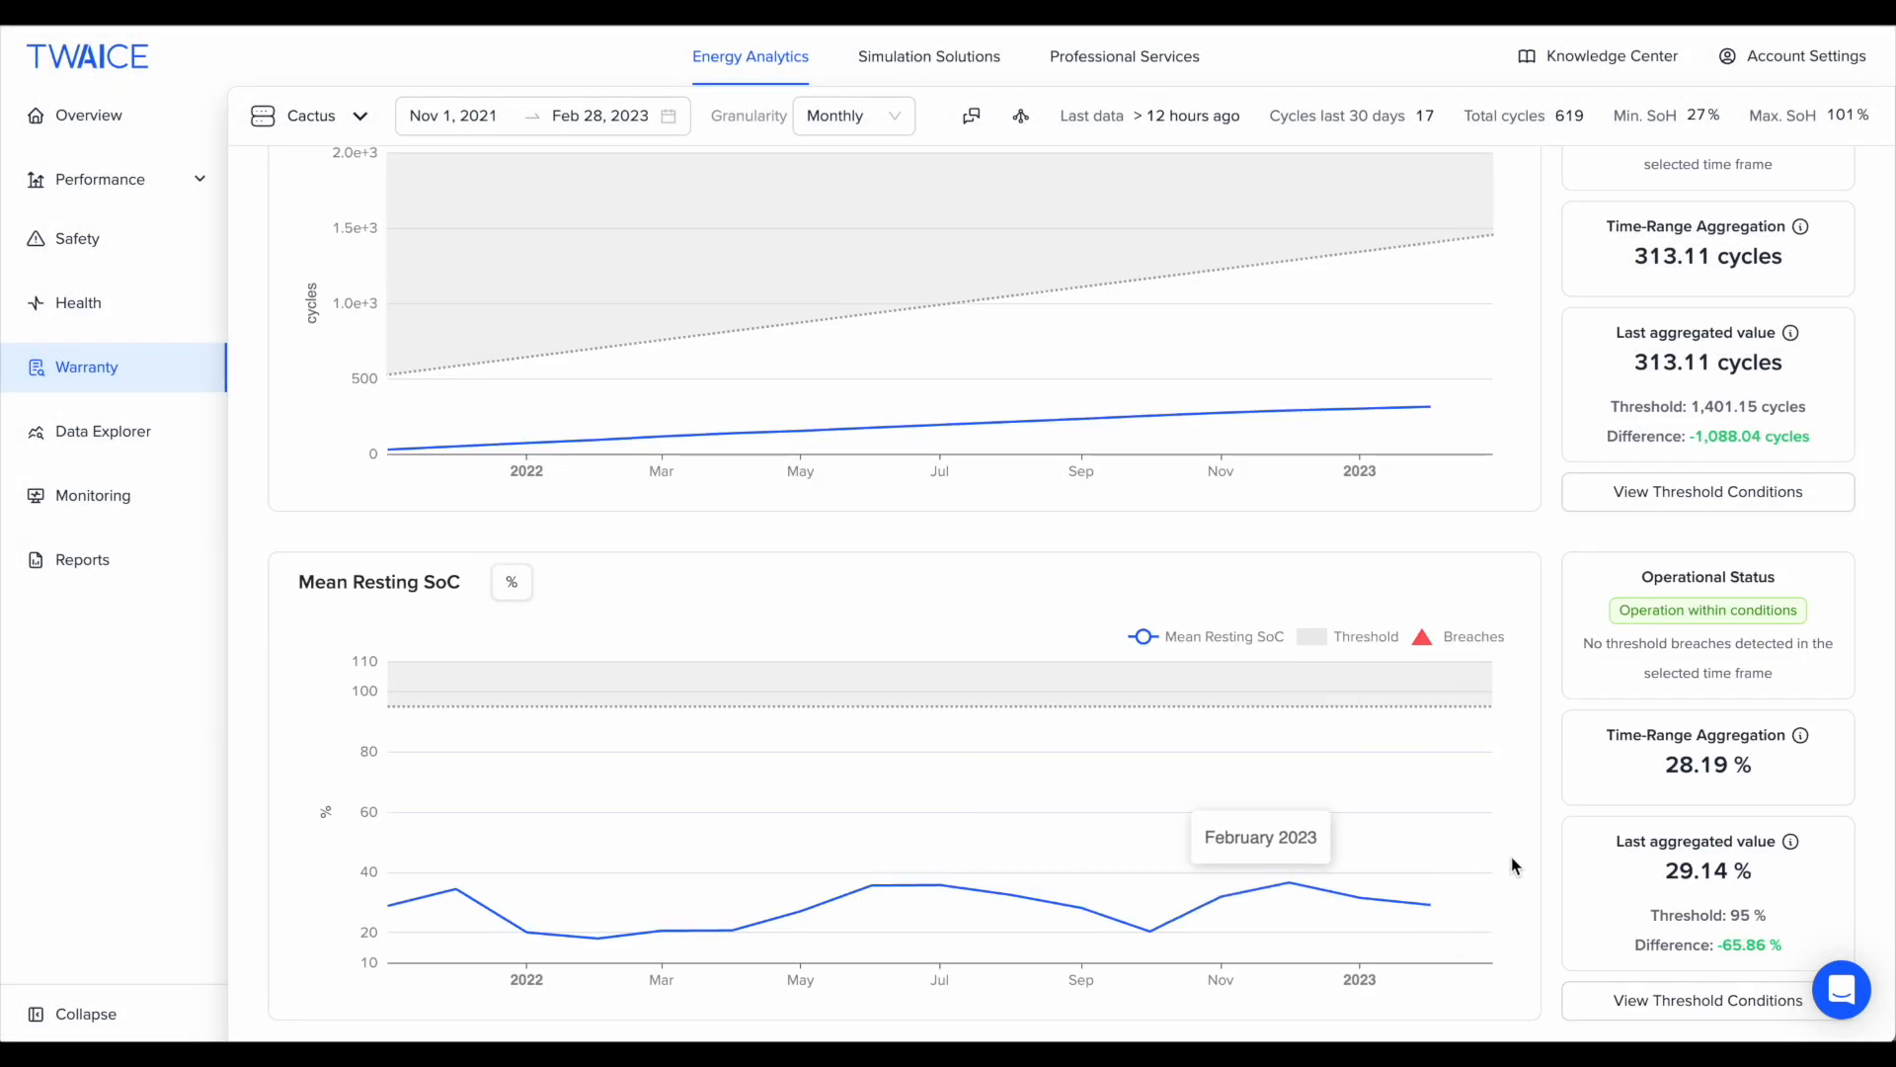
# Step: Add Temperature as a fourth tracked KPI with the Operating classification and apply the graph configuration
pyautogui.scroll(8, 1558, 683)
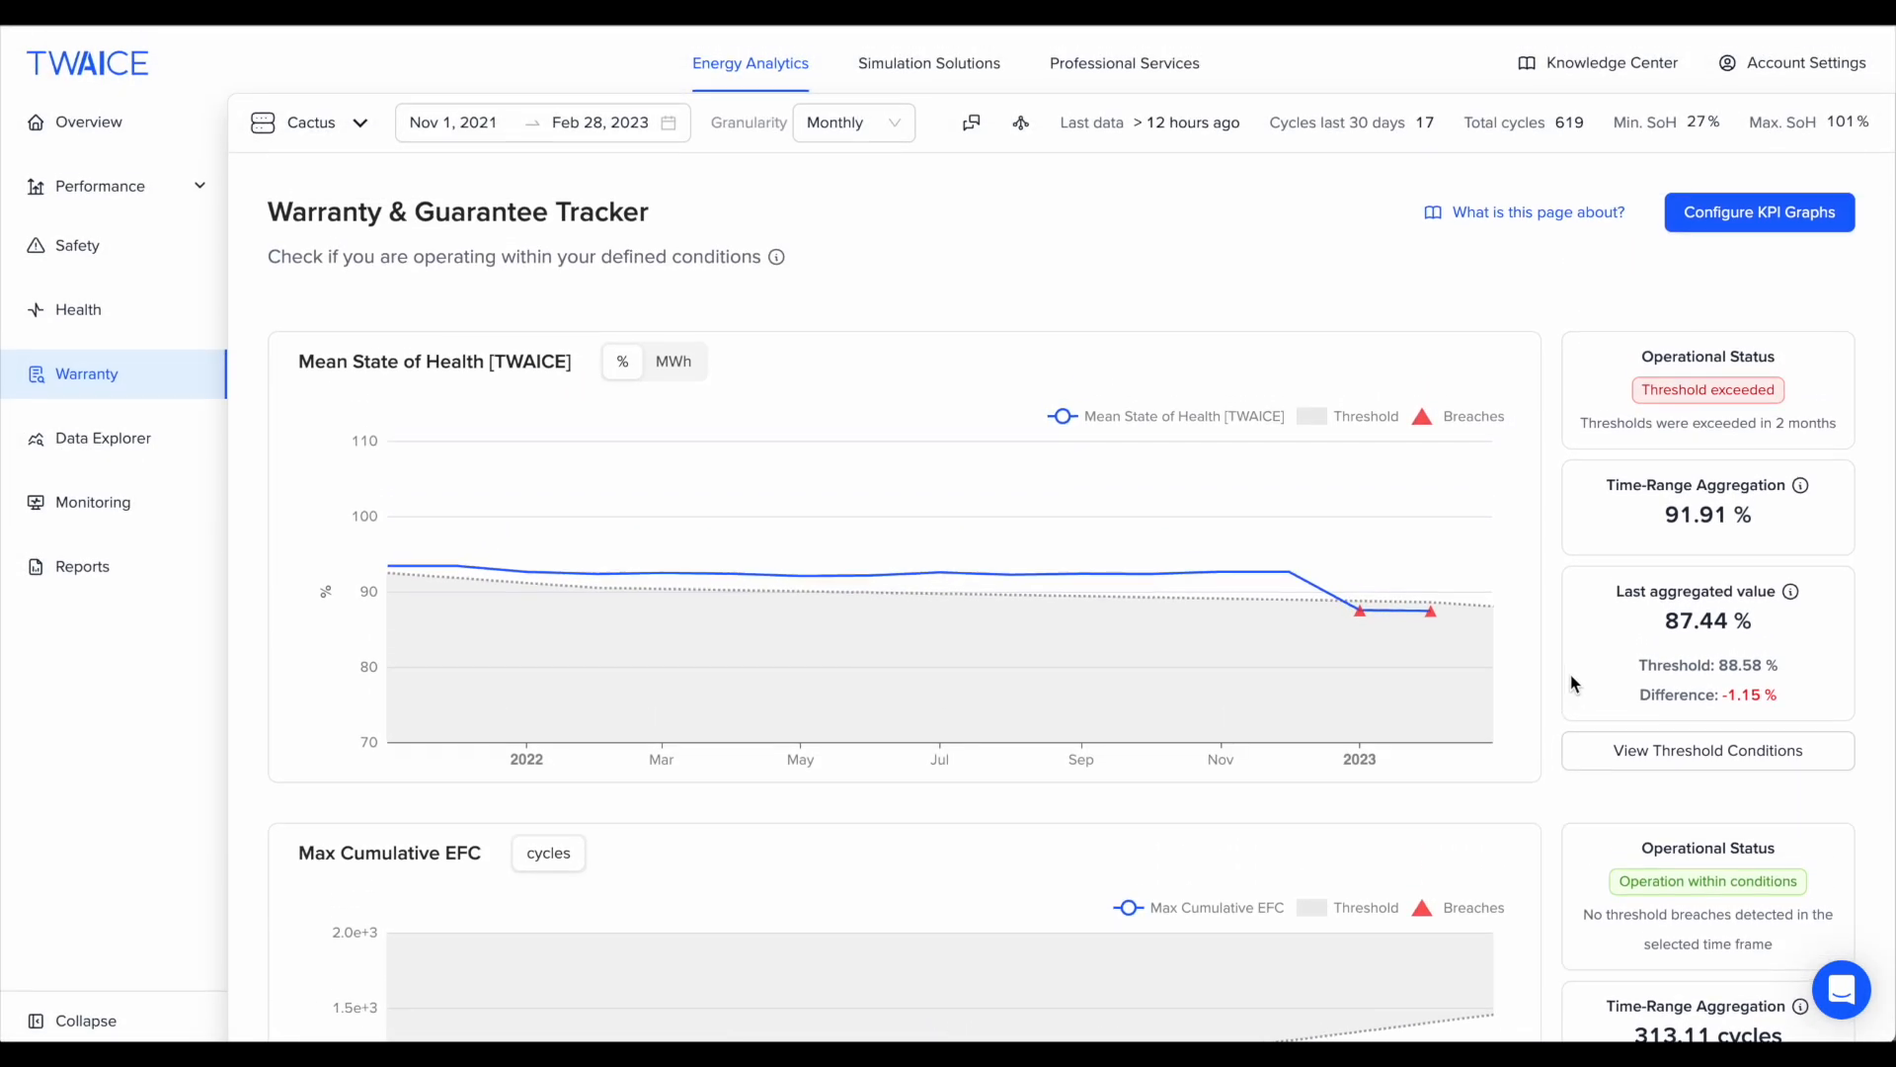
pyautogui.click(1761, 207)
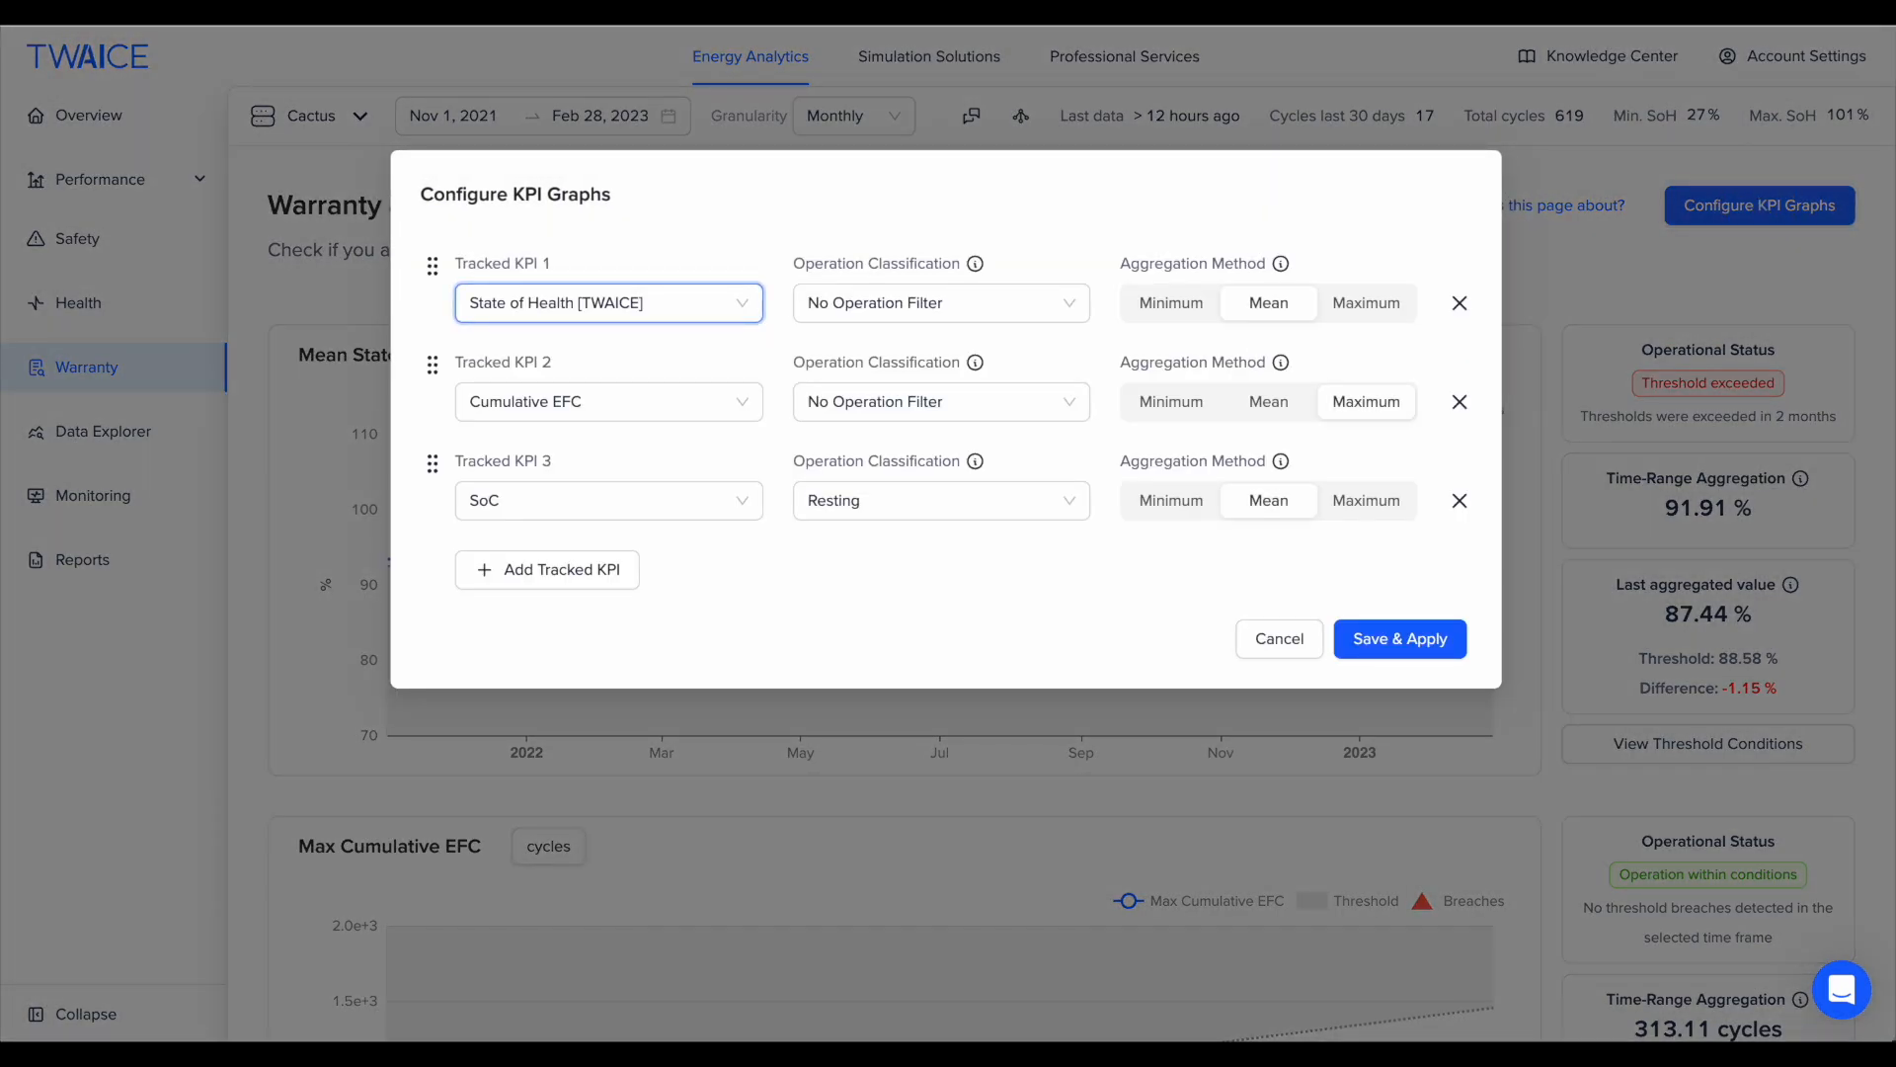
pyautogui.click(605, 561)
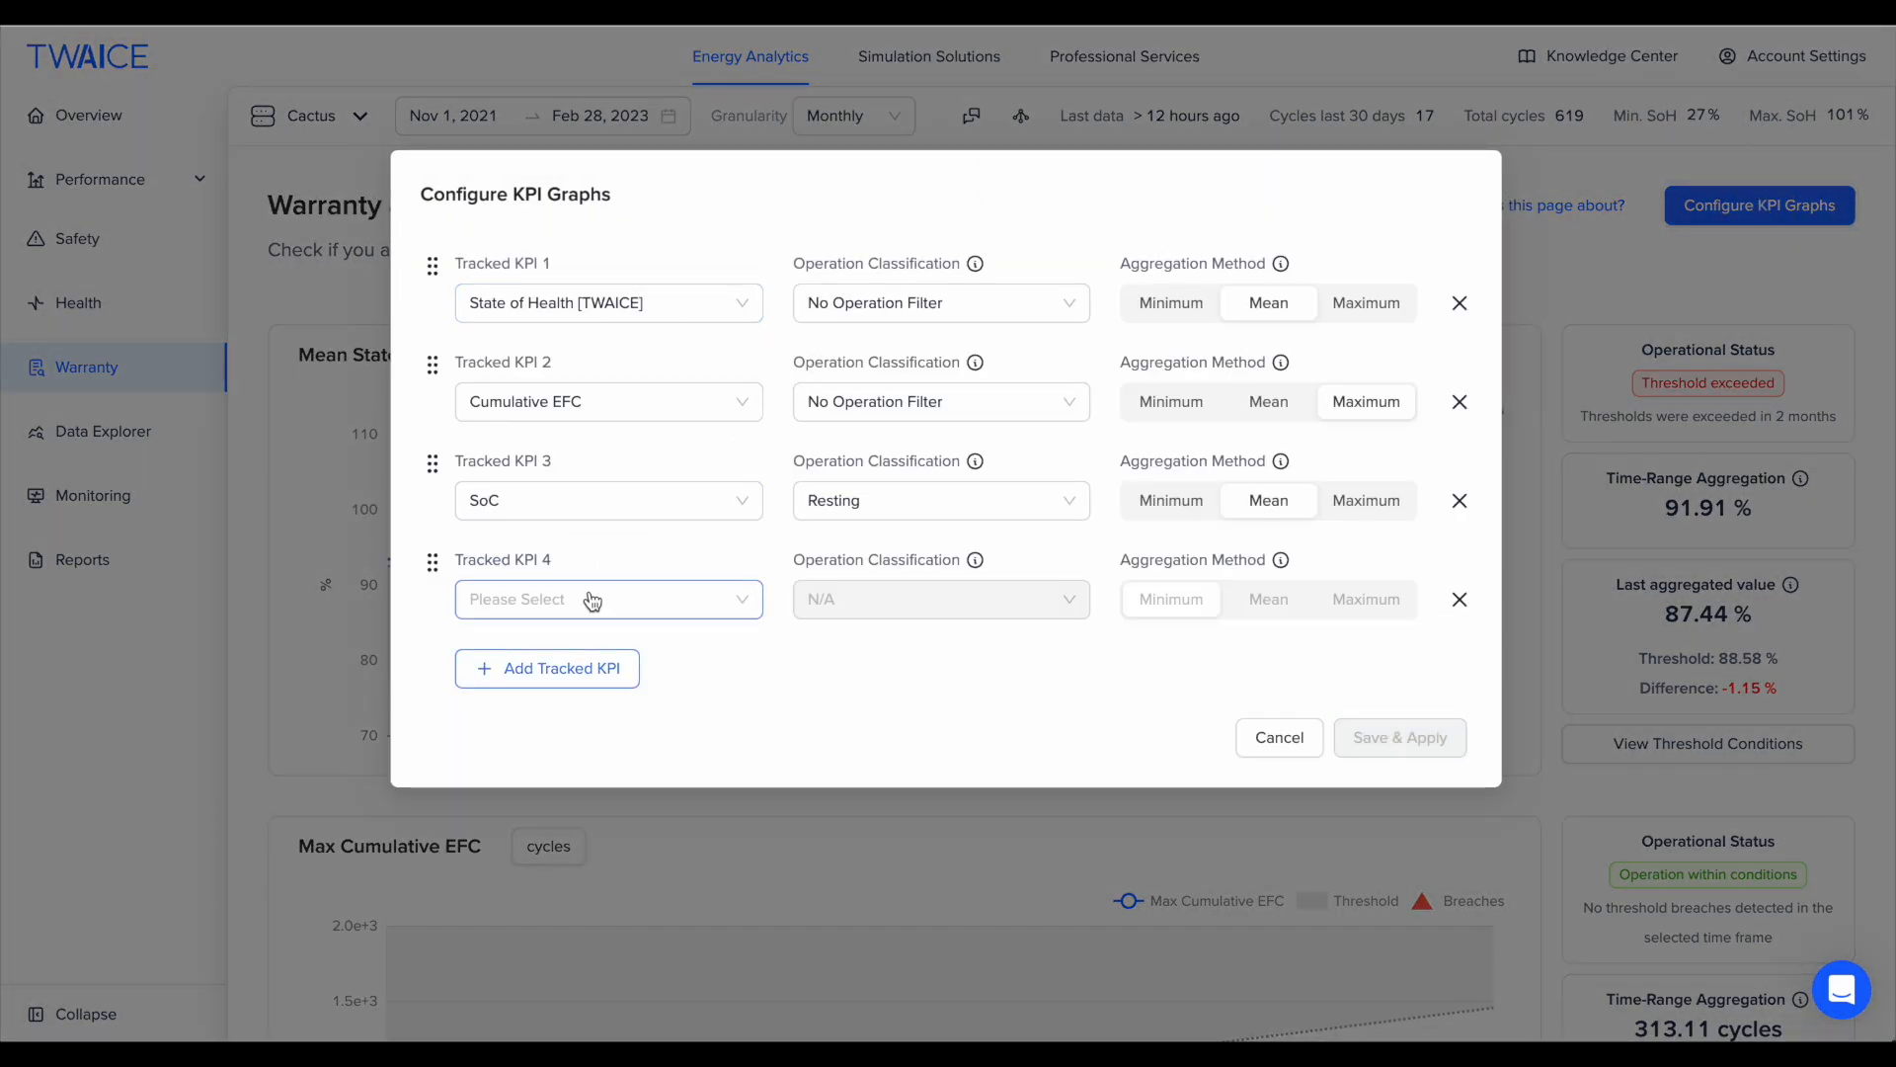
pyautogui.click(619, 600)
pyautogui.scroll(-3, 585, 754)
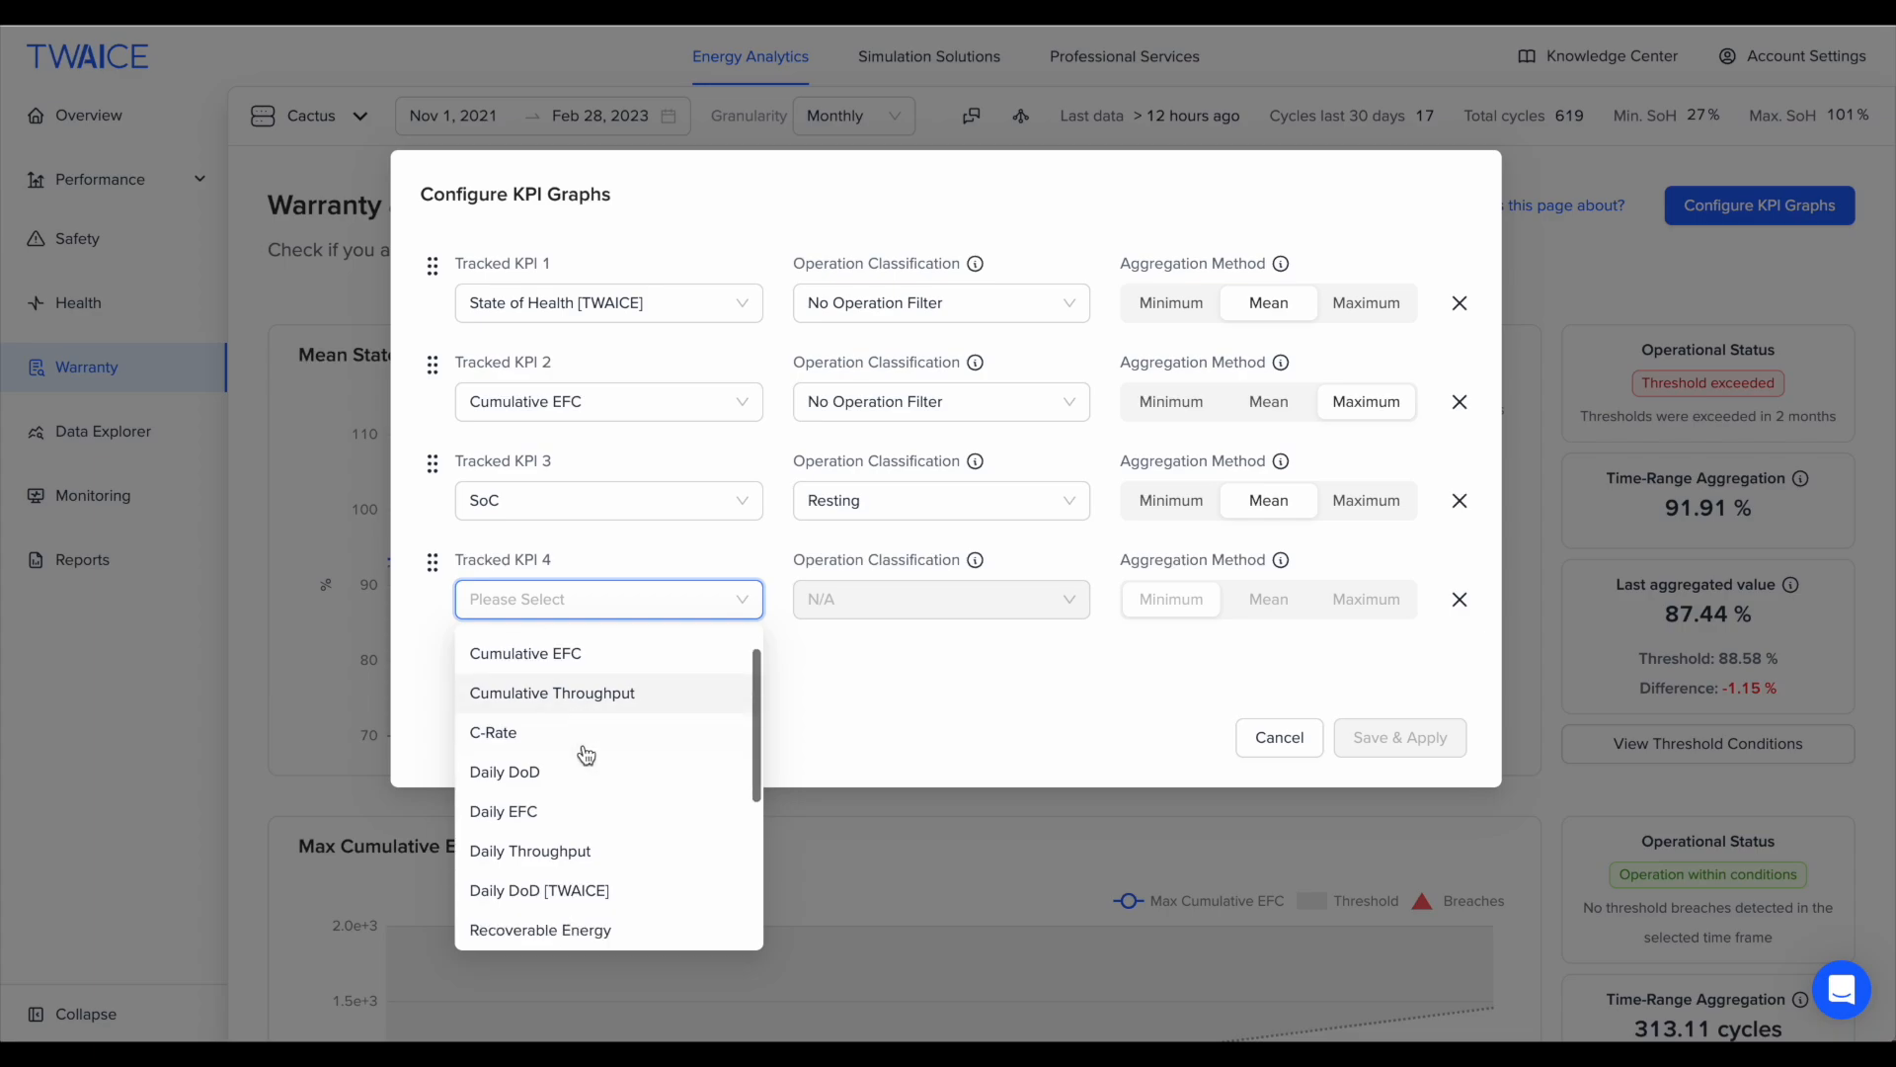
pyautogui.scroll(-2, 586, 755)
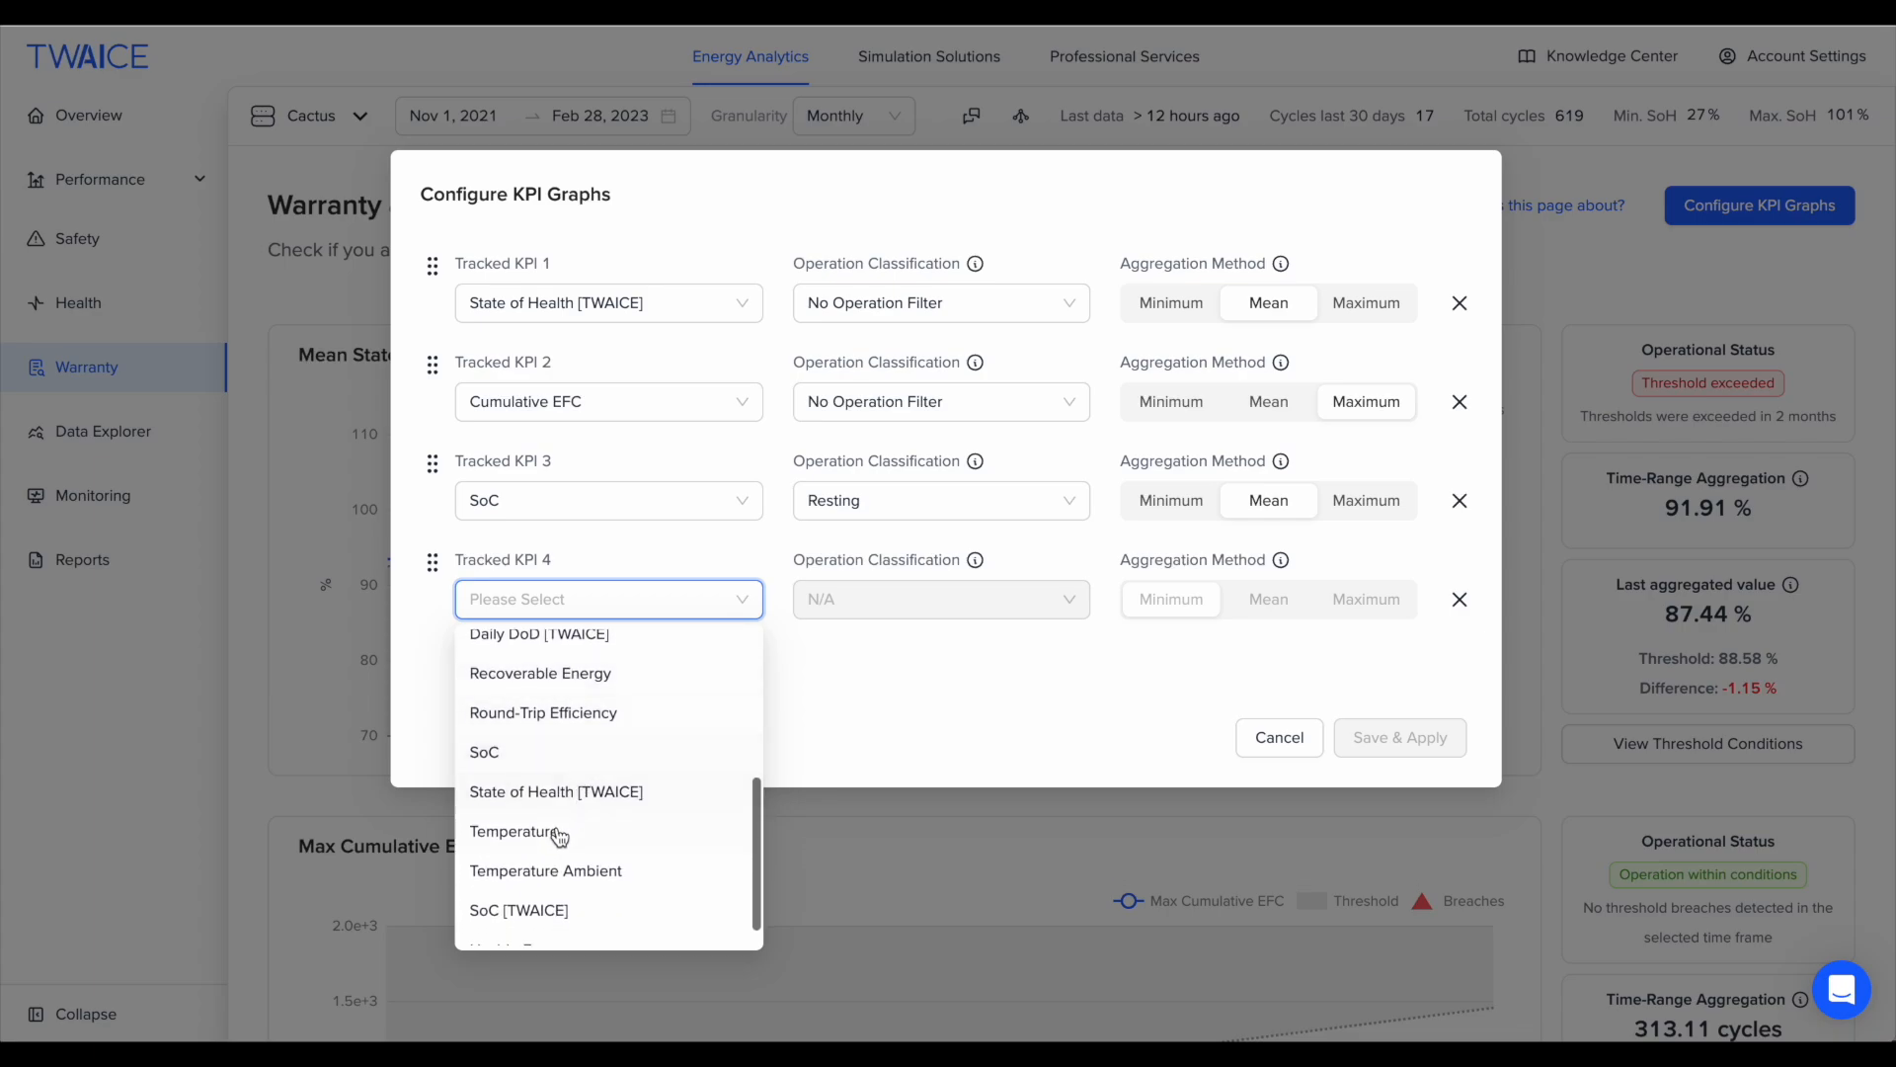
pyautogui.click(589, 826)
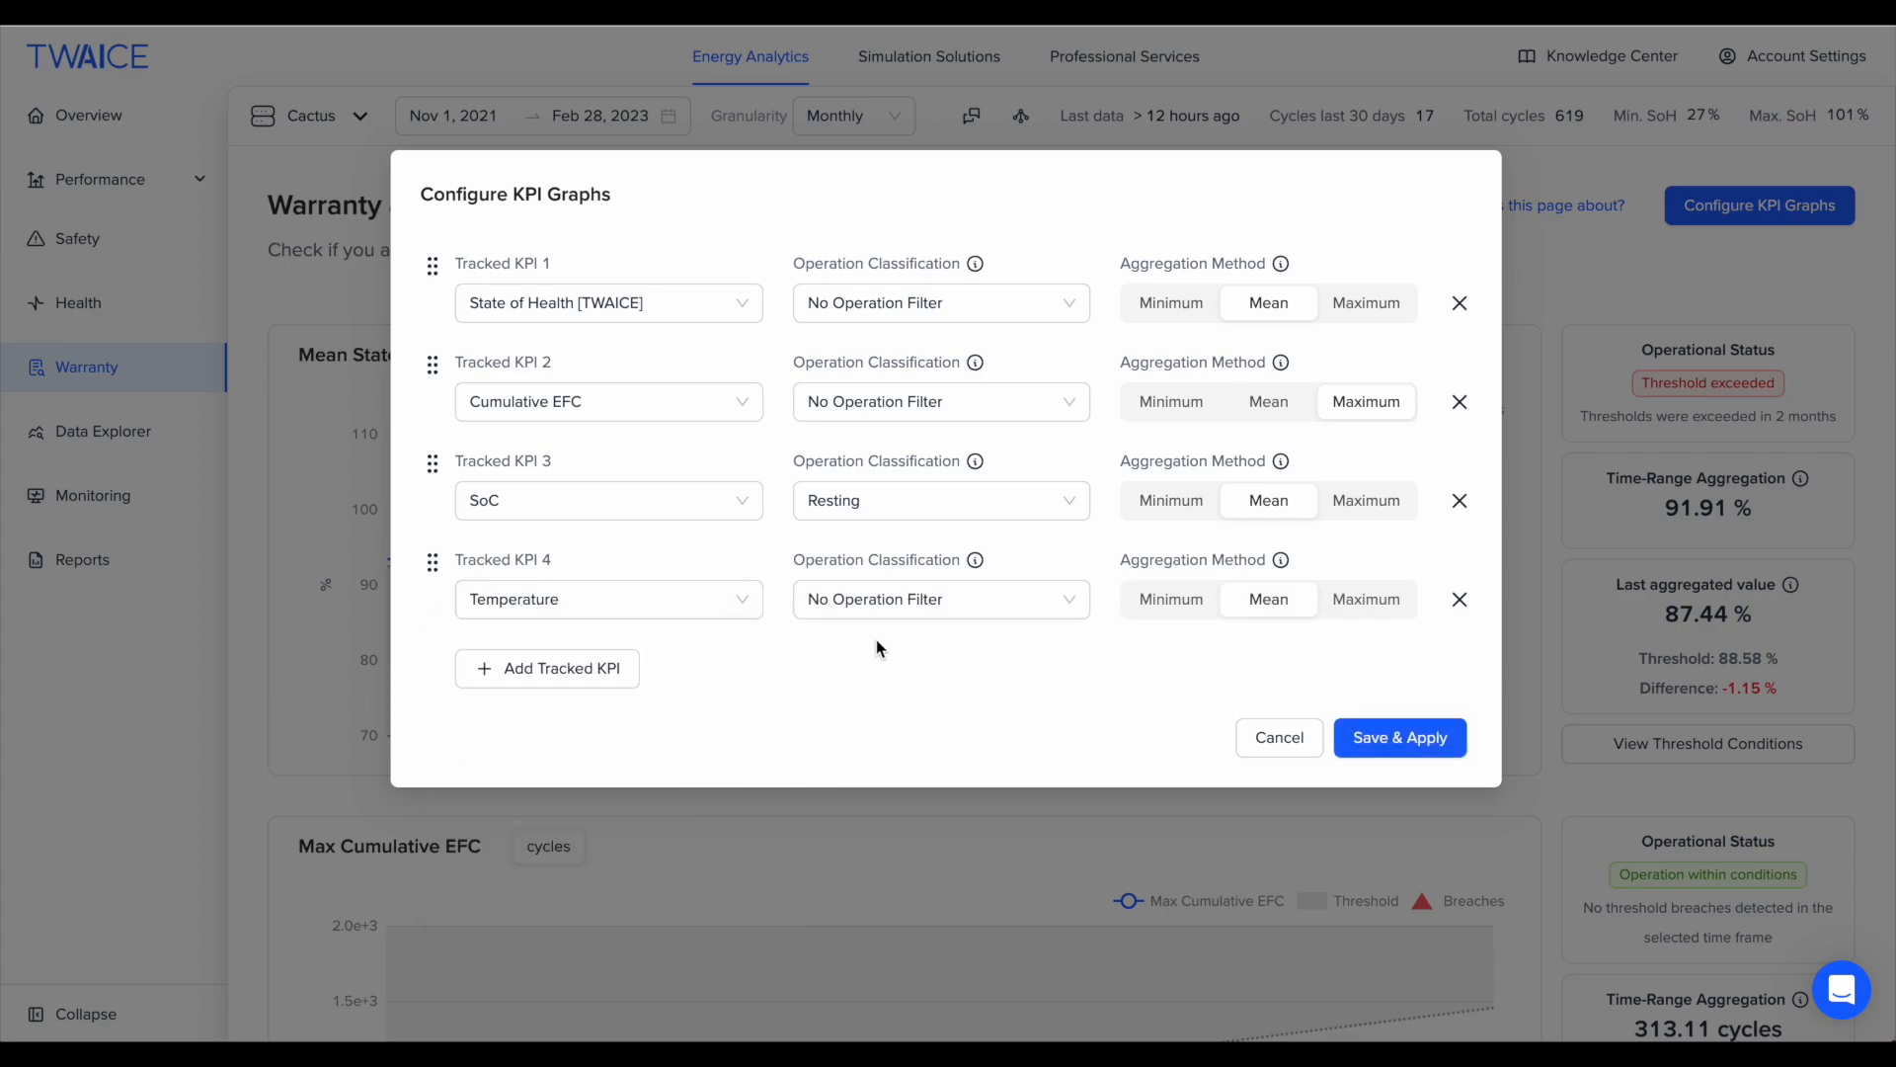
pyautogui.click(964, 605)
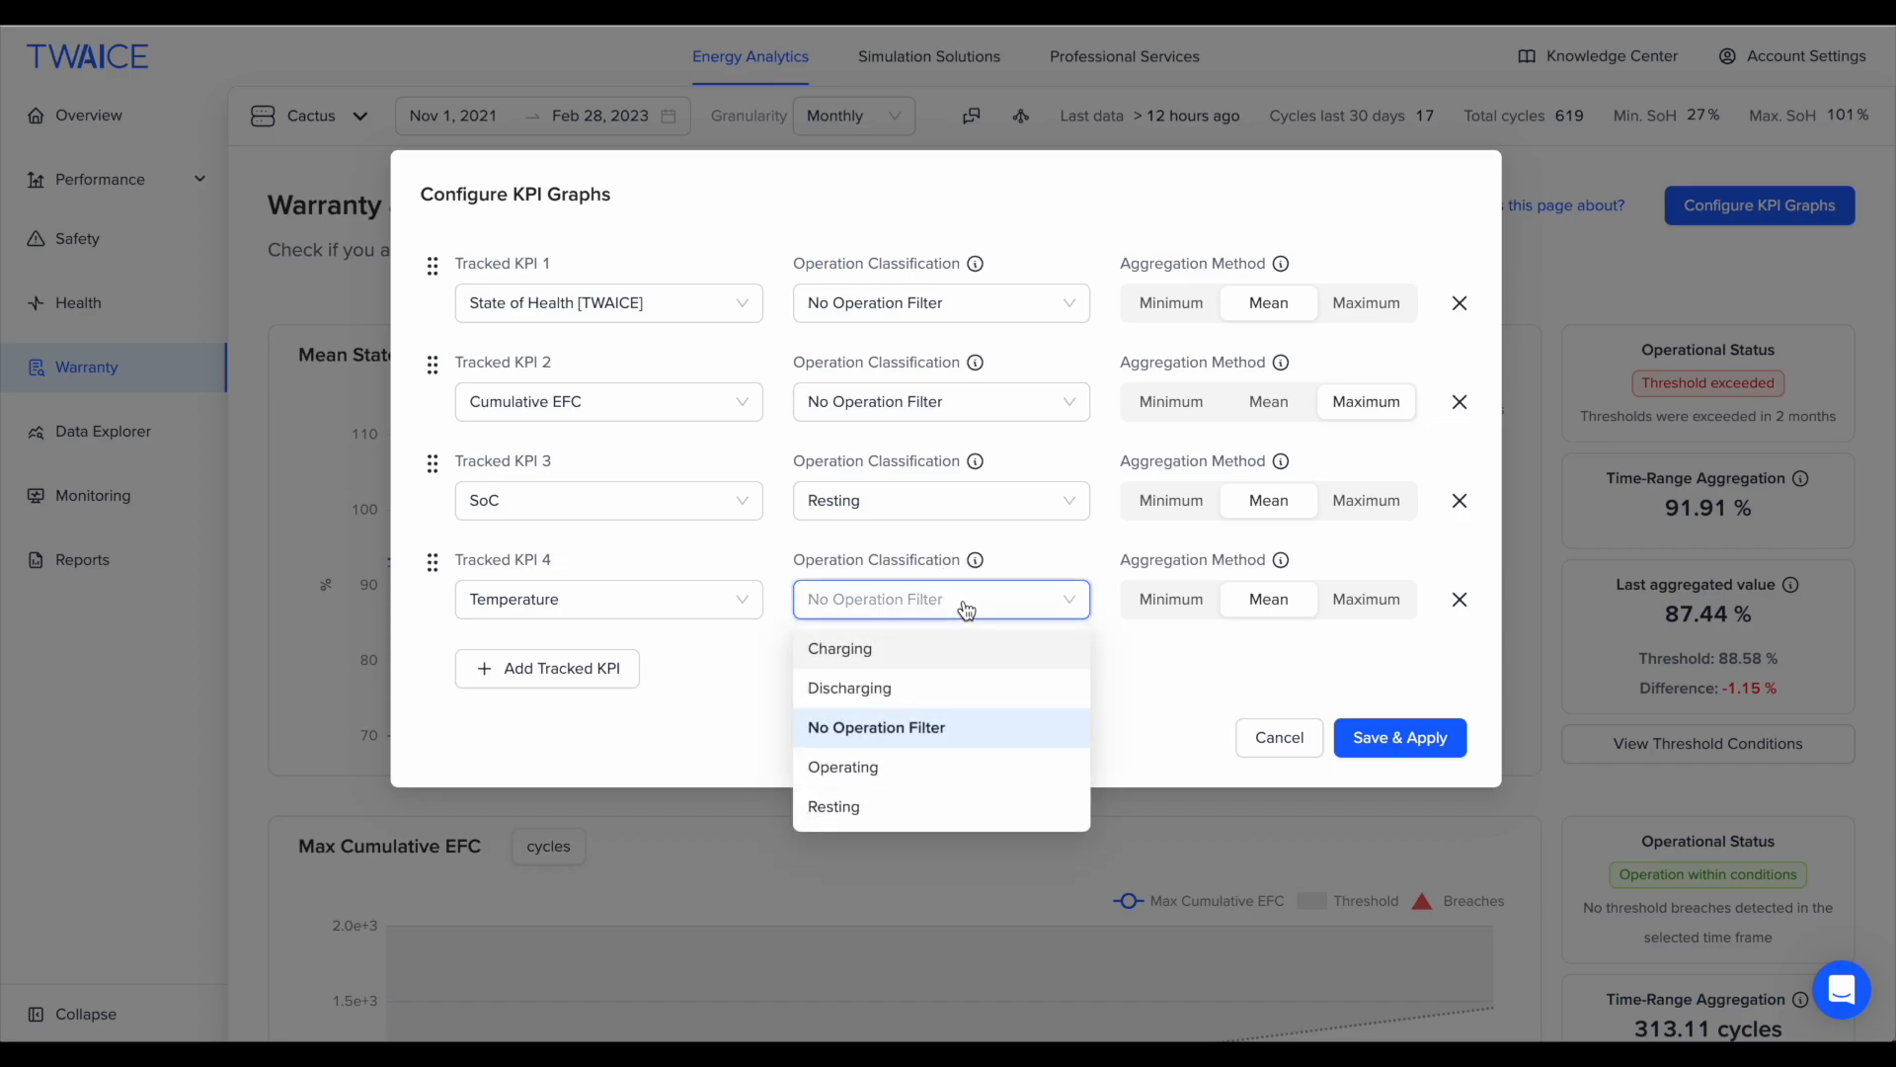
pyautogui.click(894, 782)
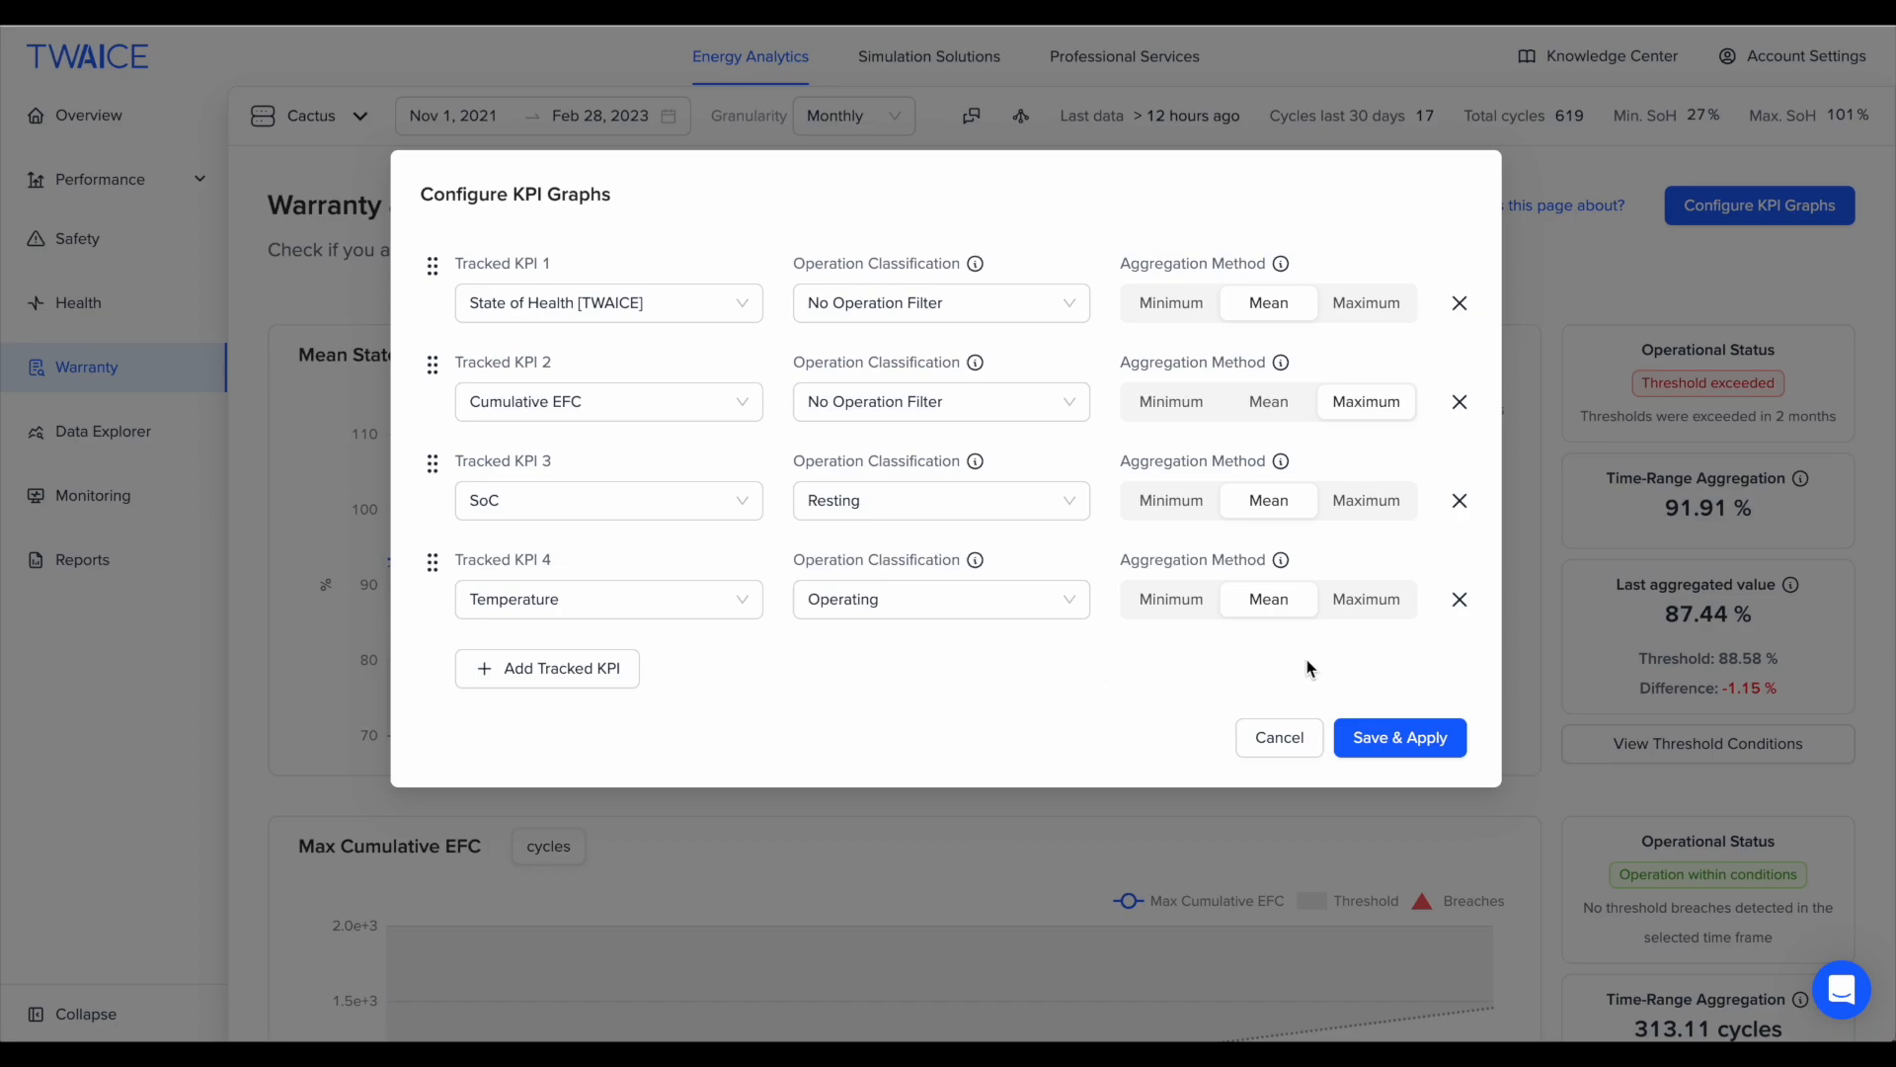
pyautogui.click(1393, 739)
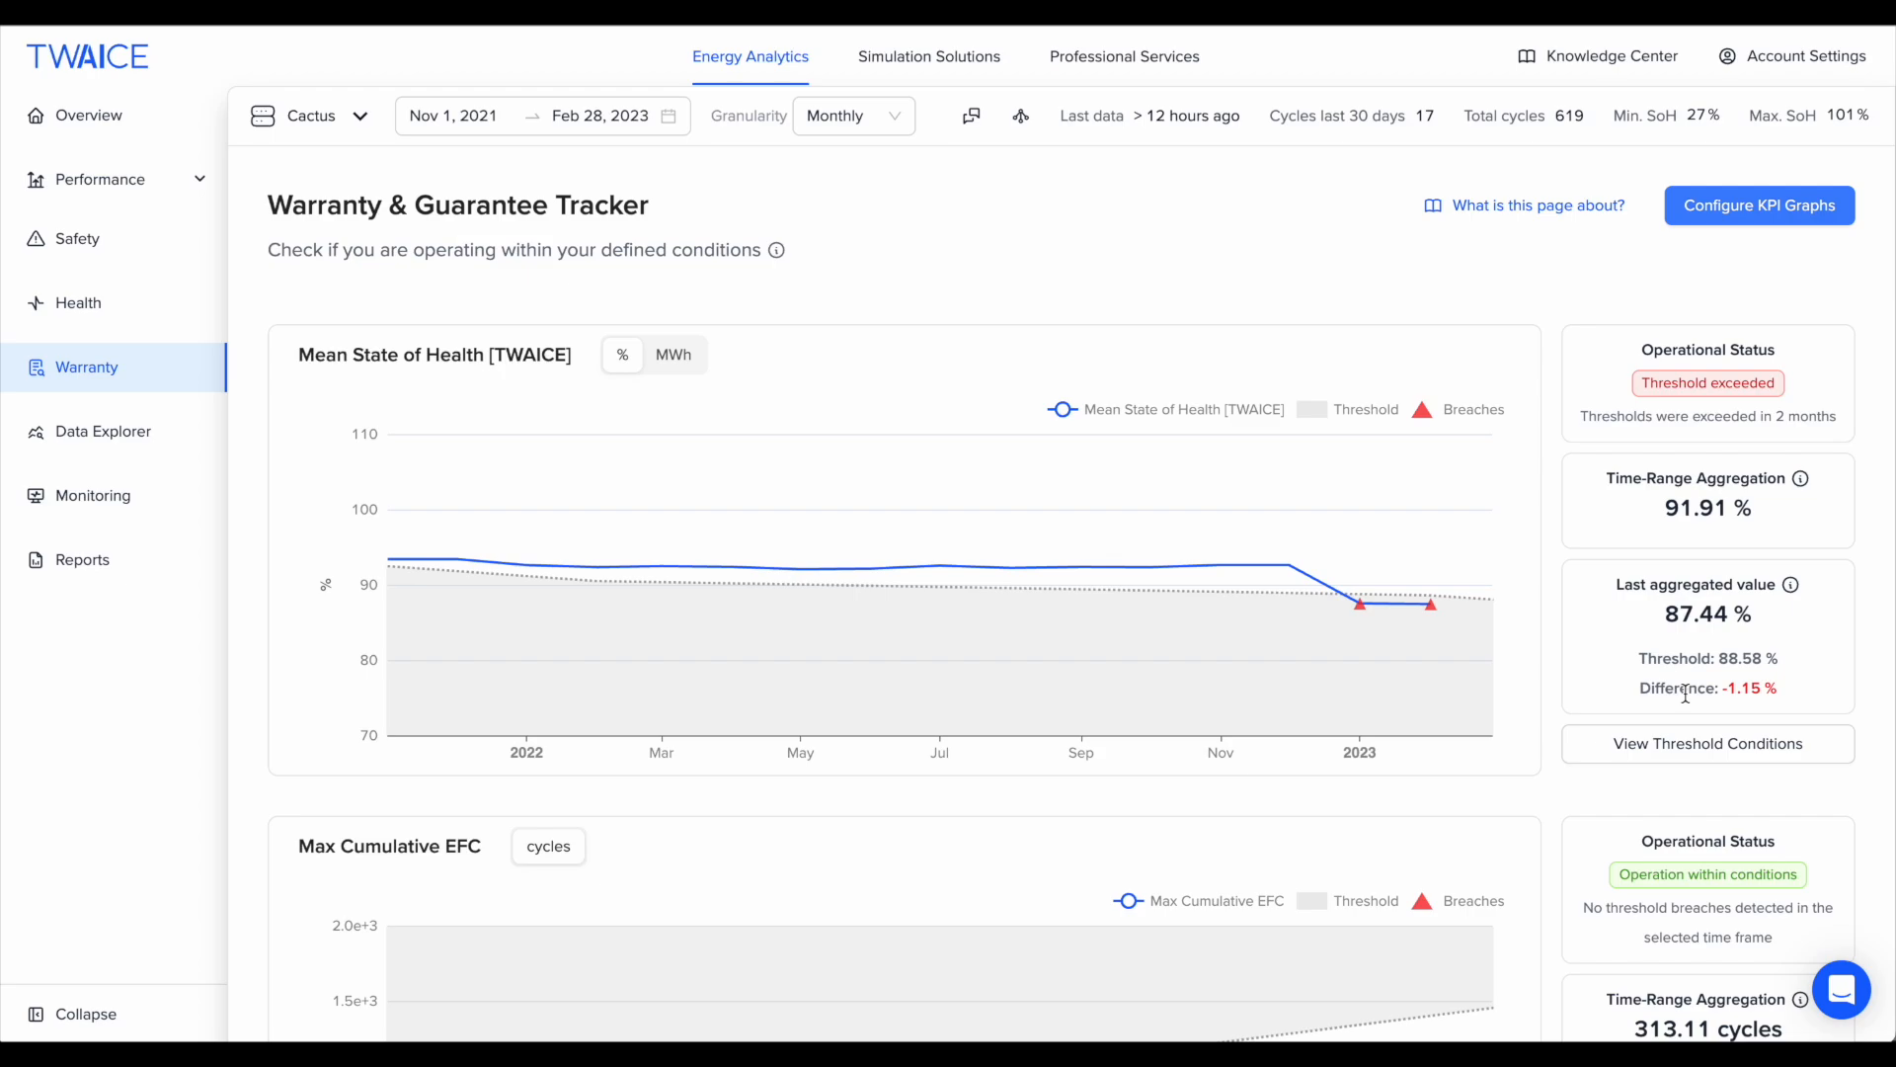
# Step: Define a constant threshold for the Mean Operating Temperature graph, requiring the KPI to be smaller than 33.5 °C, and apply it
pyautogui.scroll(-1, 1686, 698)
pyautogui.scroll(-9, 1686, 694)
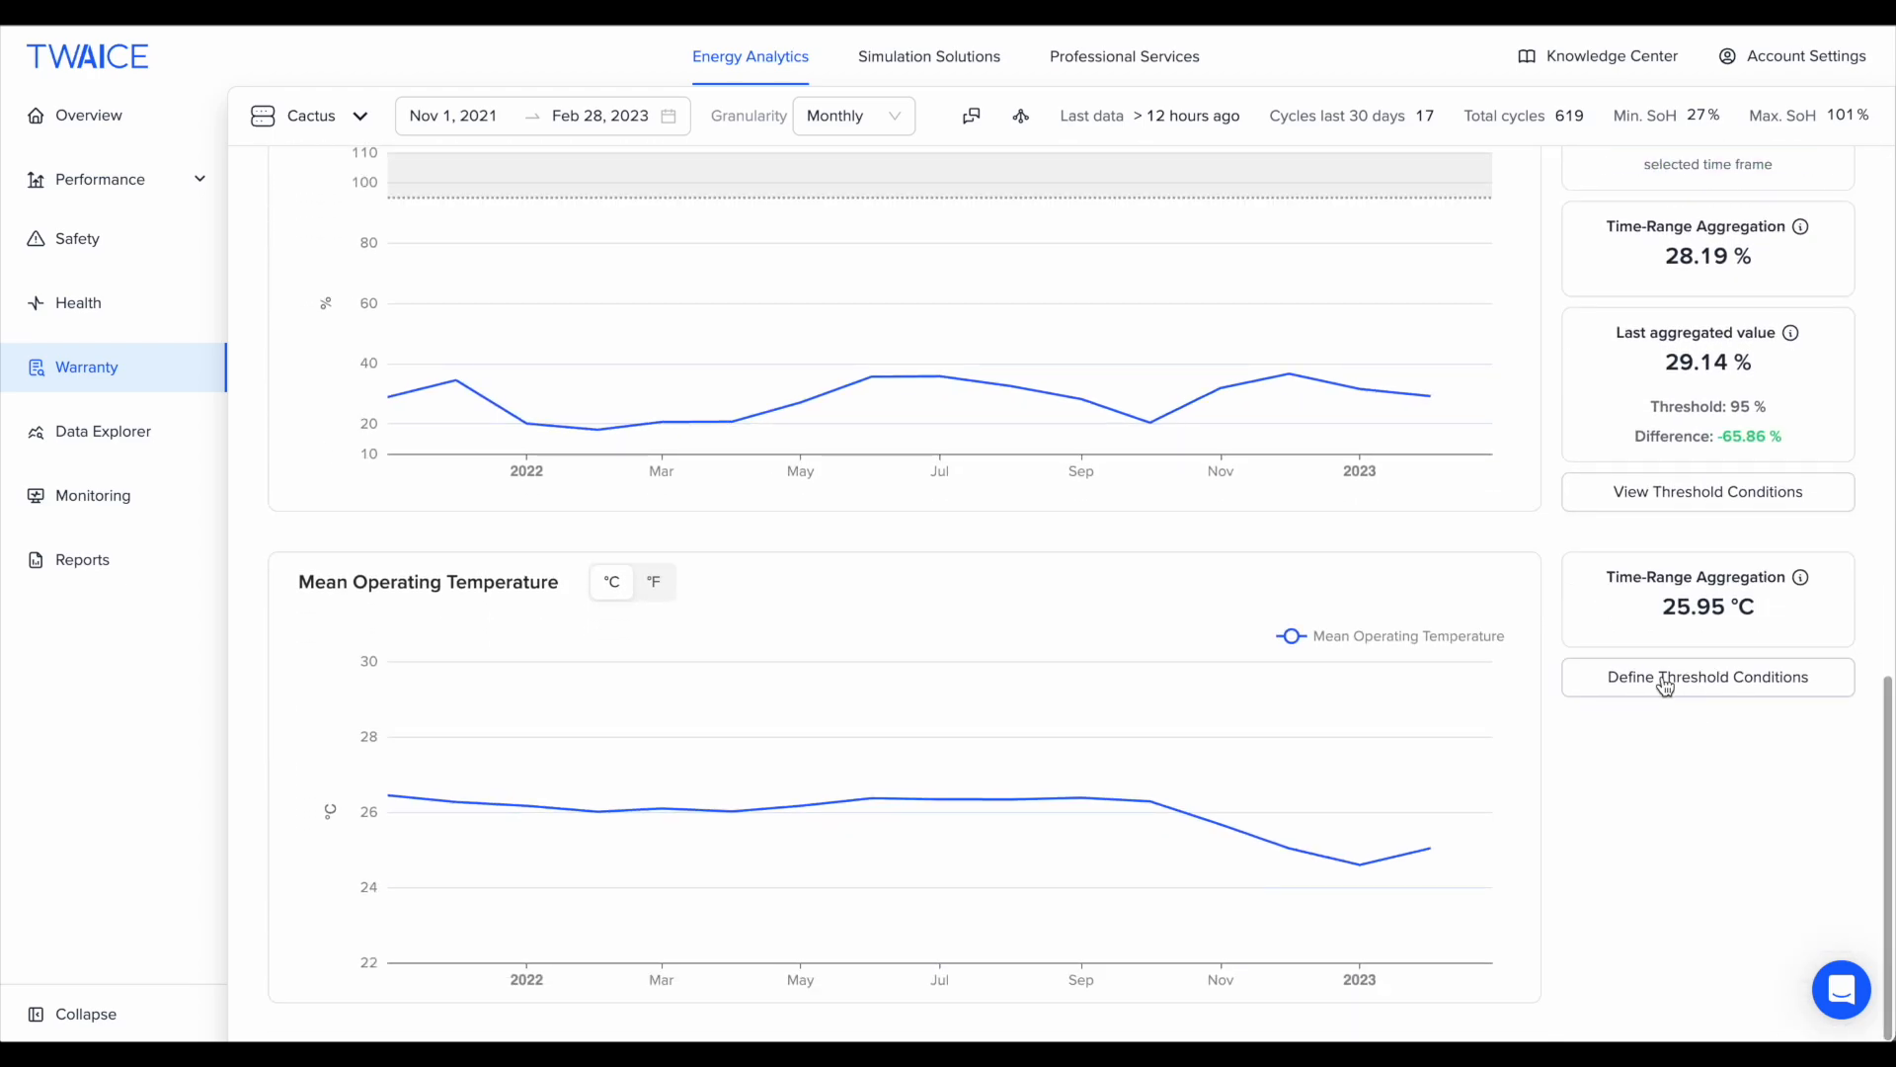
pyautogui.click(1665, 678)
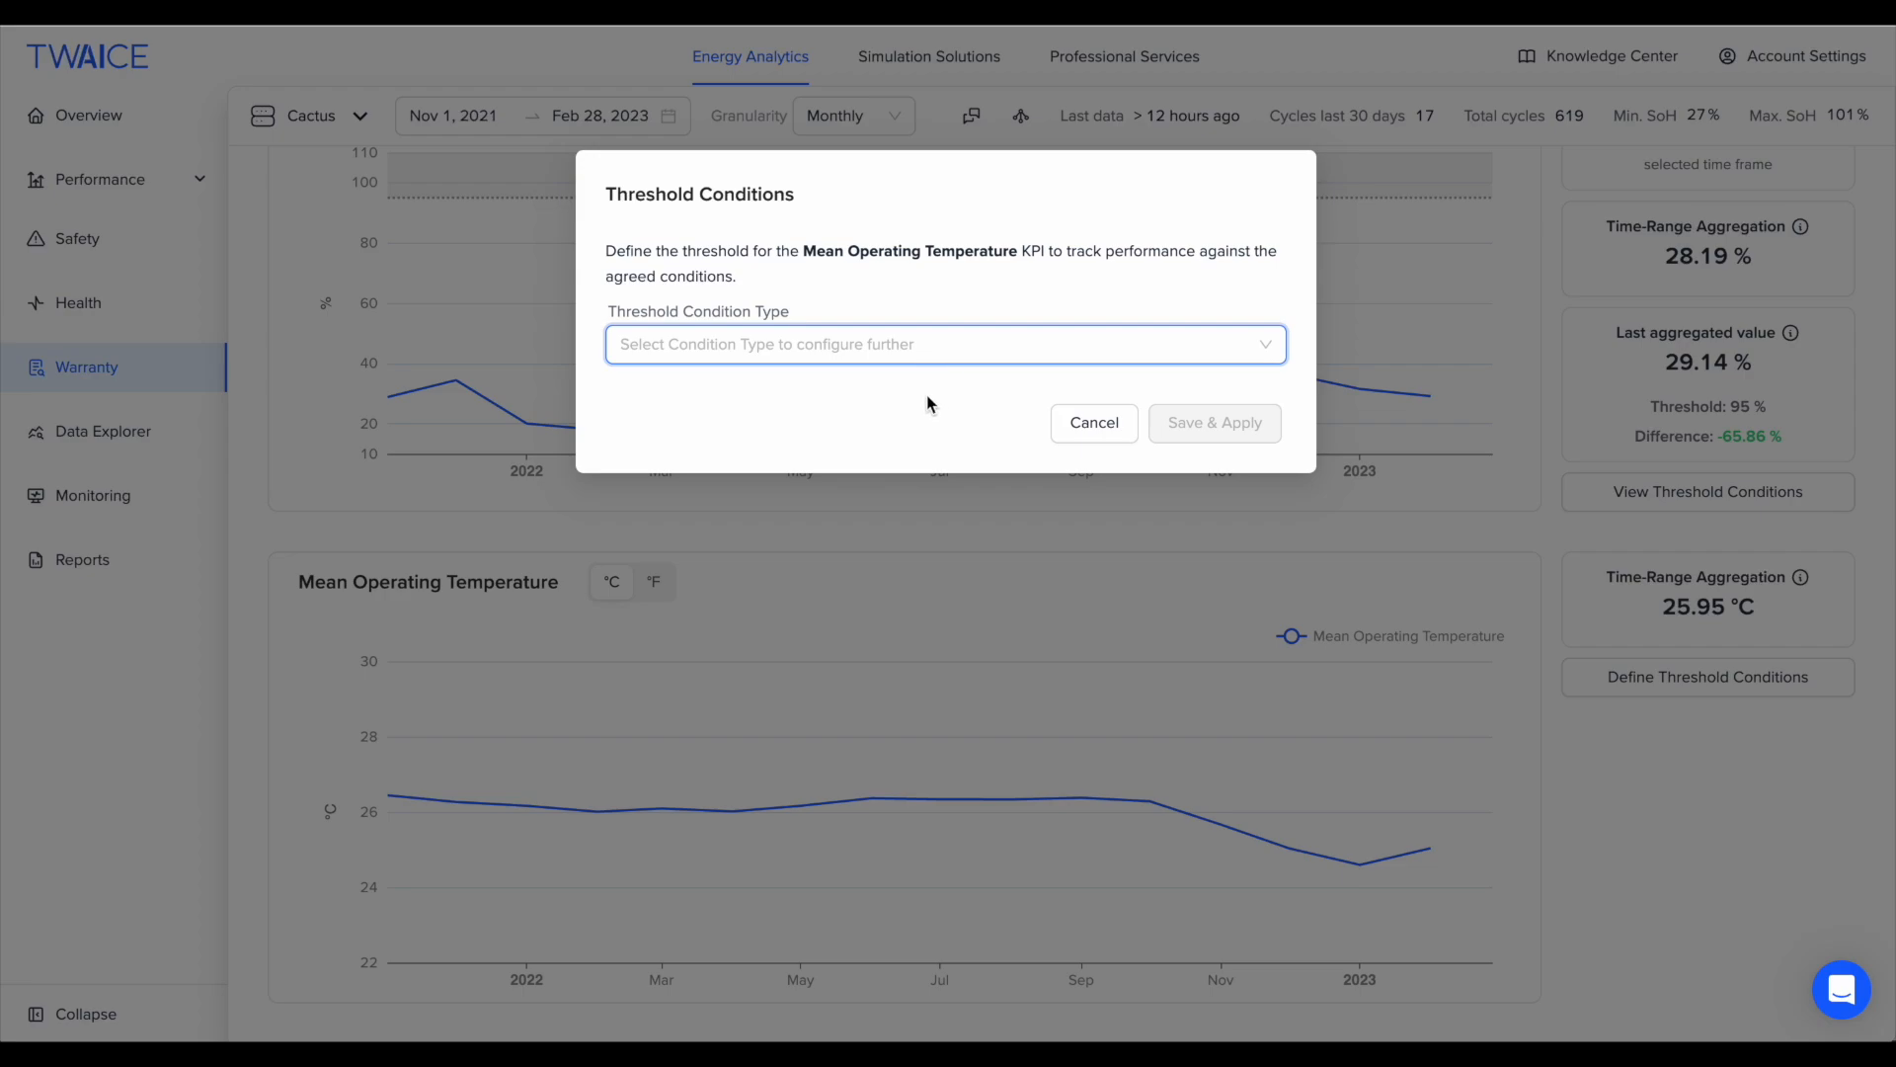
pyautogui.click(889, 344)
pyautogui.click(779, 389)
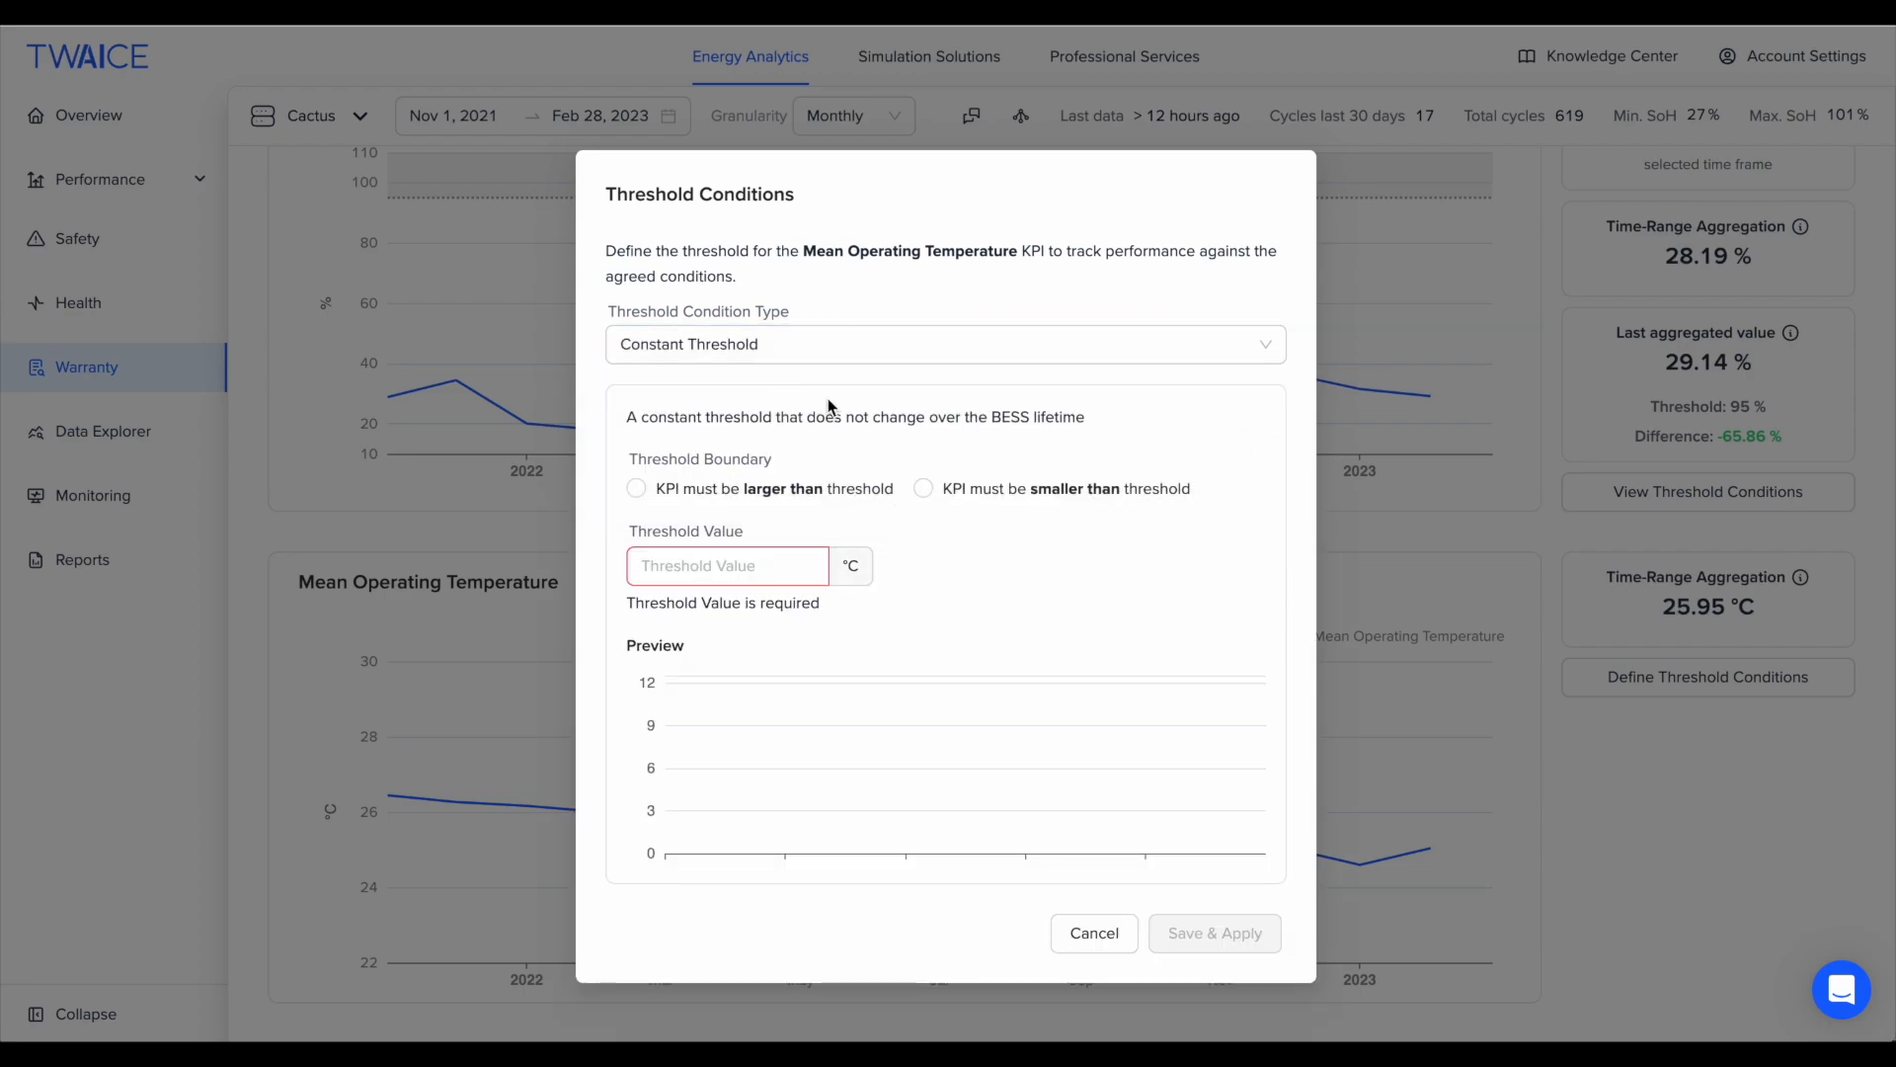
pyautogui.click(931, 488)
pyautogui.click(755, 556)
pyautogui.write('33.5')
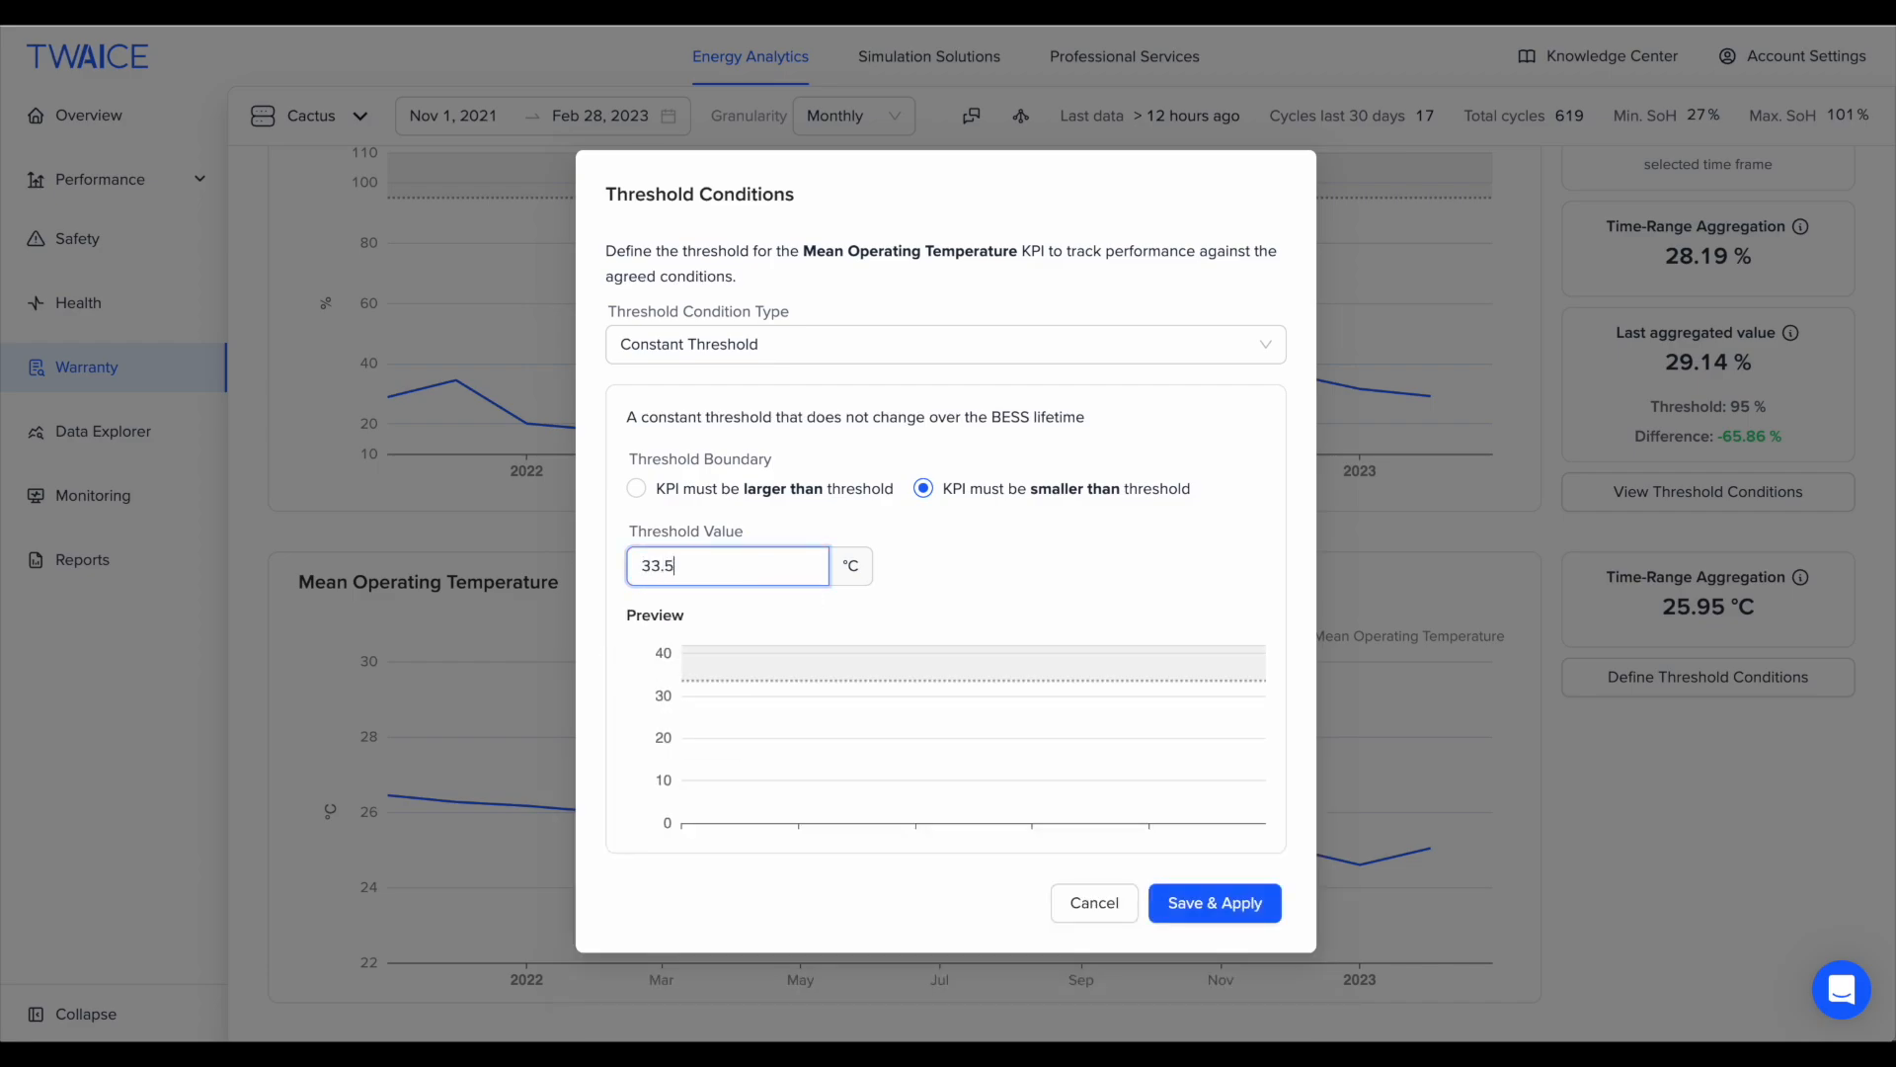
pyautogui.click(1212, 903)
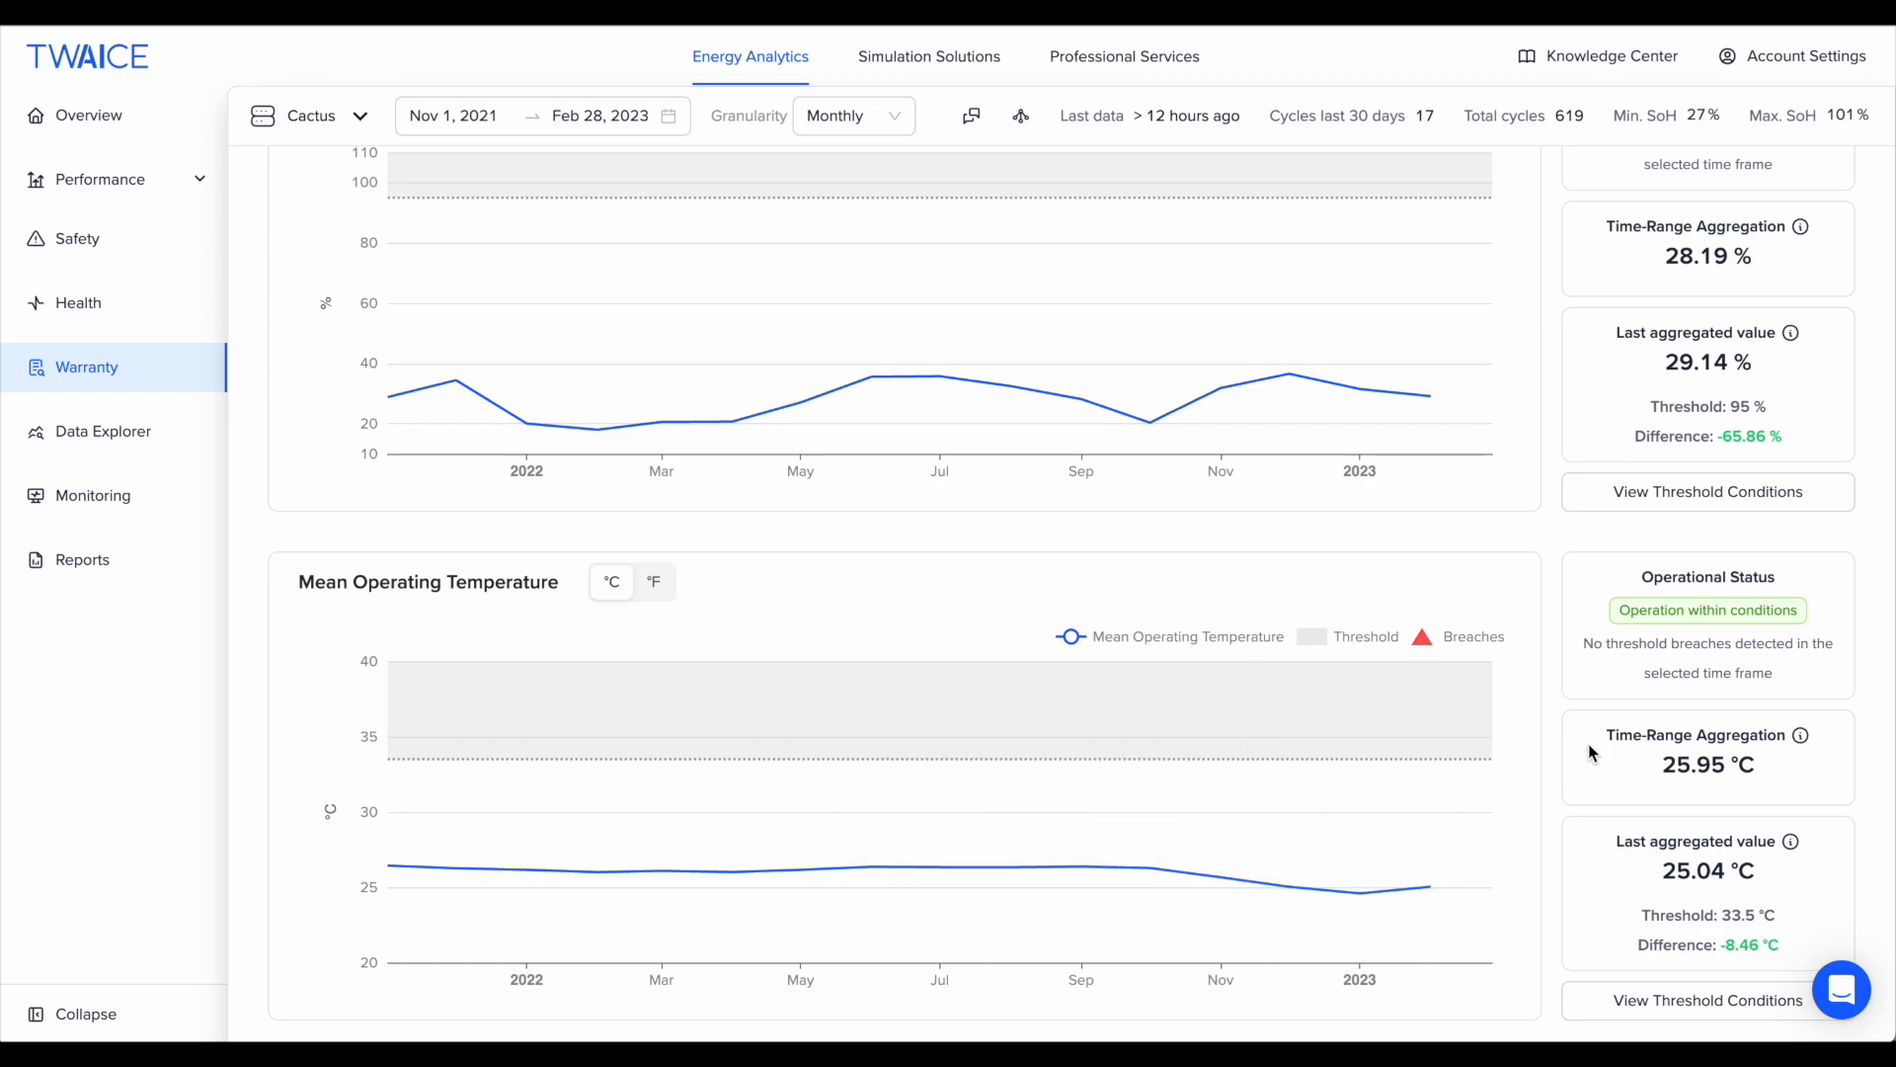
# Step: Add Temperature as a fifth tracked KPI with no operation filter and the Mean aggregation method
pyautogui.scroll(-1, 1592, 752)
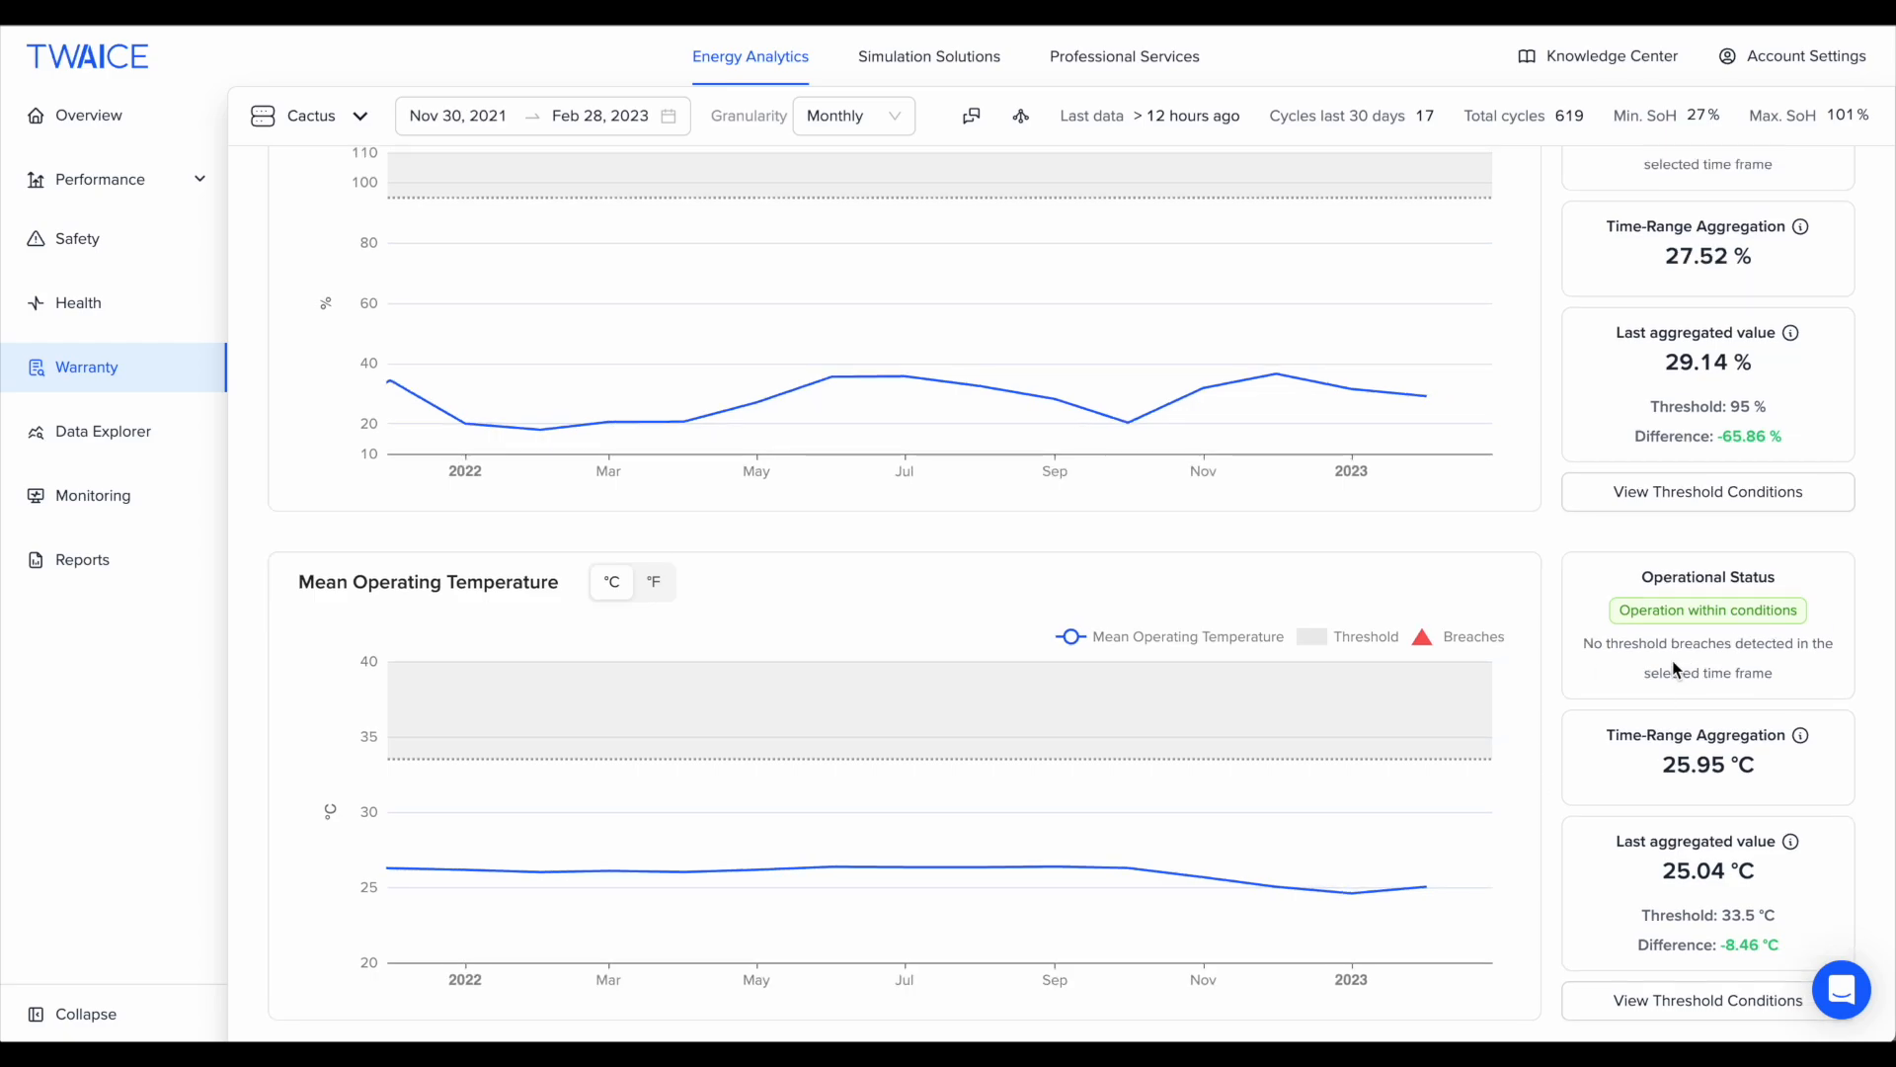
pyautogui.scroll(10, 1668, 668)
pyautogui.click(1712, 217)
pyautogui.click(548, 668)
pyautogui.click(568, 697)
pyautogui.scroll(-2, 592, 514)
pyautogui.click(553, 612)
pyautogui.click(1400, 835)
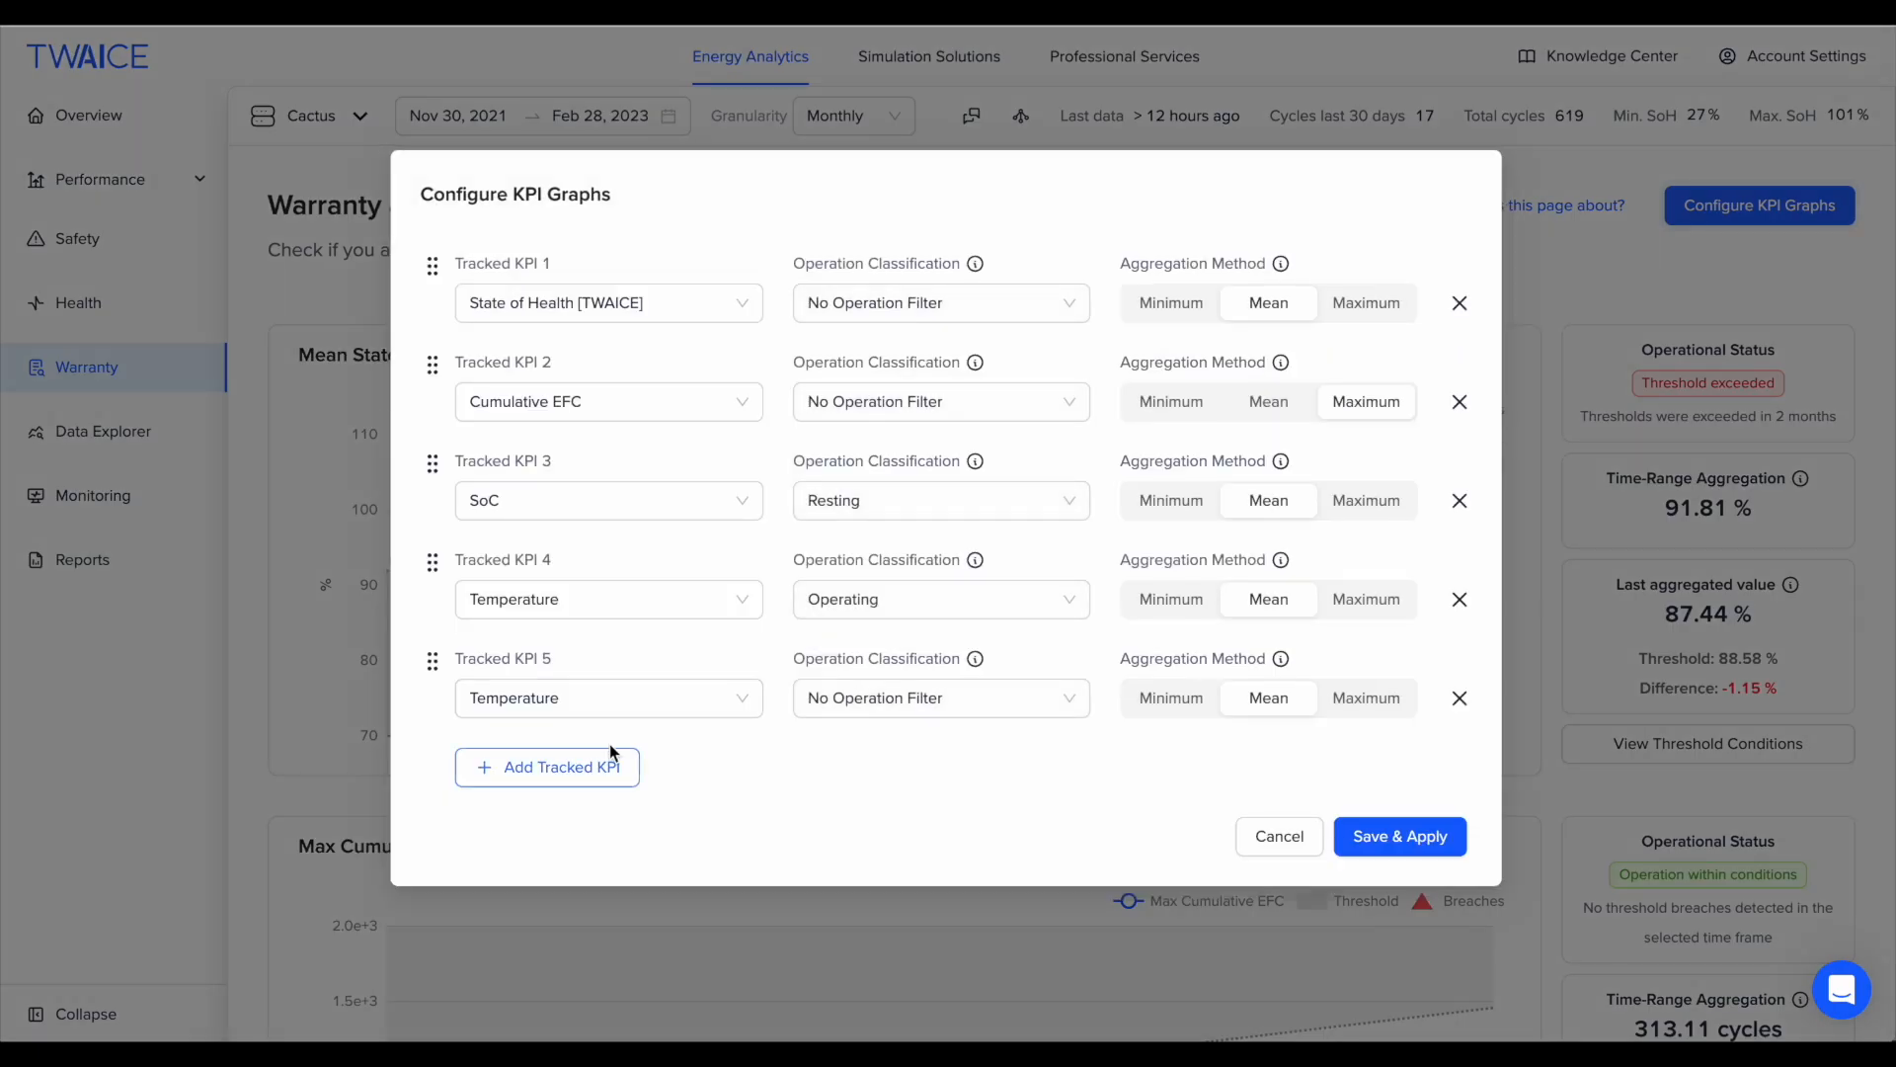
# Step: Add C-Rate as a sixth tracked KPI with the Operating classification and Maximum aggregation, and apply the graph configuration
pyautogui.click(615, 766)
pyautogui.click(592, 796)
pyautogui.click(524, 588)
pyautogui.click(902, 796)
pyautogui.click(859, 919)
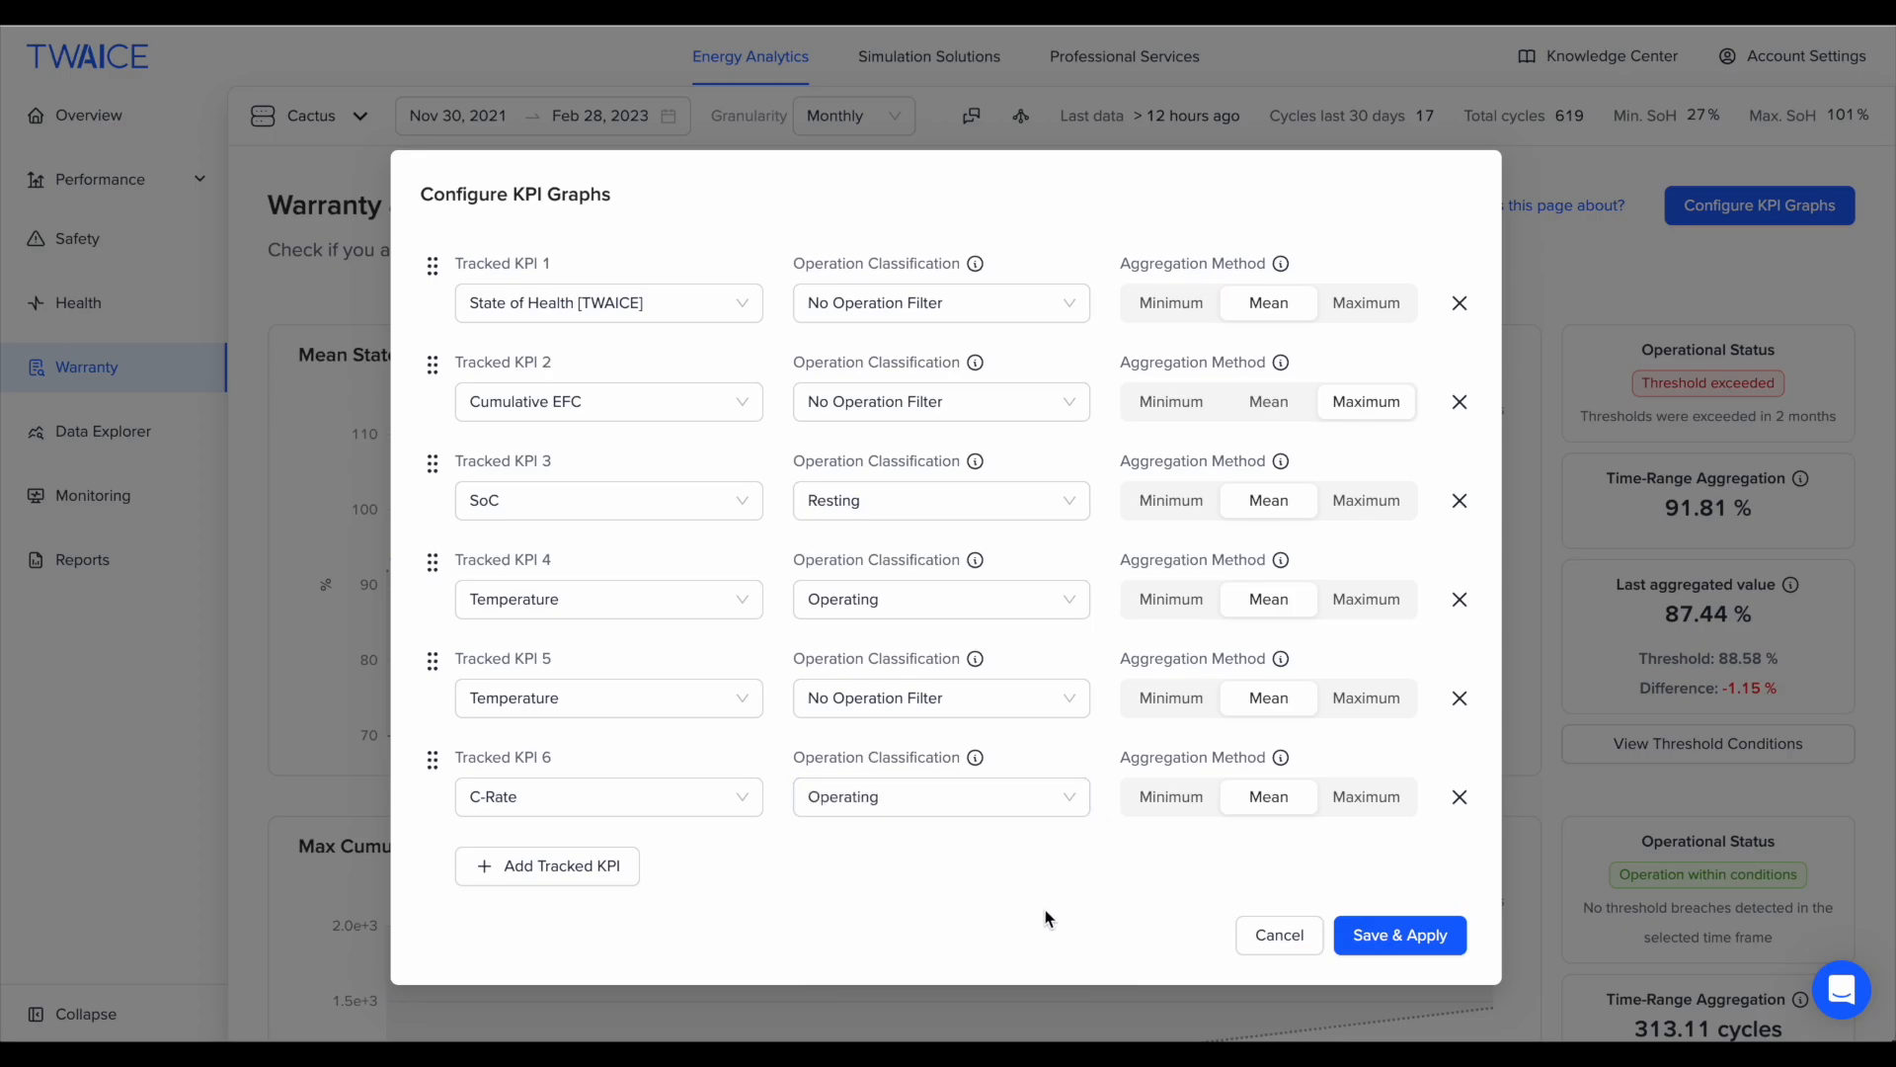
pyautogui.click(1400, 934)
# Step: Define a constant threshold for the Mean Temperature graph, requiring the KPI to be smaller than 27 °C, and apply it
pyautogui.scroll(-10, 1574, 669)
pyautogui.click(1692, 372)
pyautogui.click(778, 353)
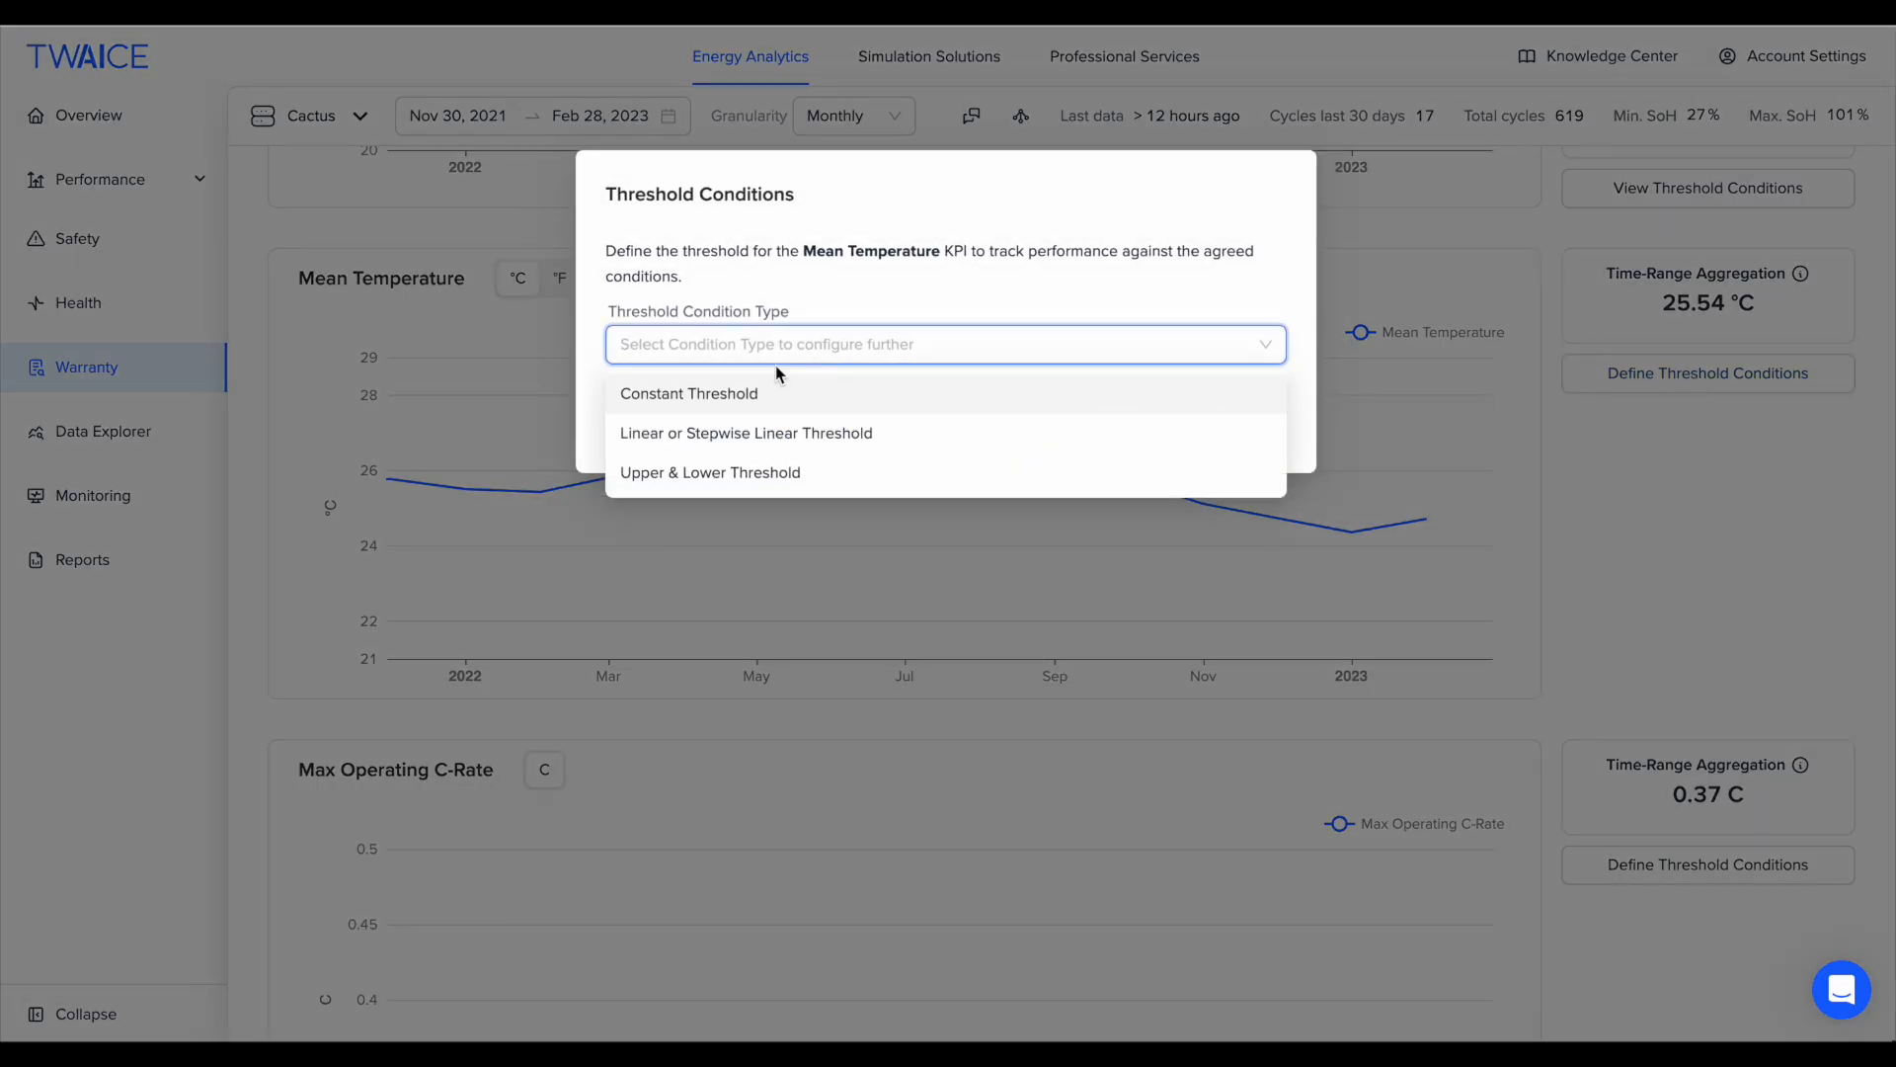
pyautogui.click(770, 393)
pyautogui.click(925, 487)
pyautogui.click(731, 565)
pyautogui.write('27')
pyautogui.click(1221, 903)
# Step: Define a constant threshold for the Max Operating C-Rate graph, requiring the KPI to be smaller than 0.5 C, and apply it
pyautogui.scroll(-3, 1580, 751)
pyautogui.click(1738, 683)
pyautogui.click(869, 346)
pyautogui.click(770, 393)
pyautogui.click(925, 487)
pyautogui.click(730, 565)
pyautogui.write('0.5')
pyautogui.click(1222, 927)
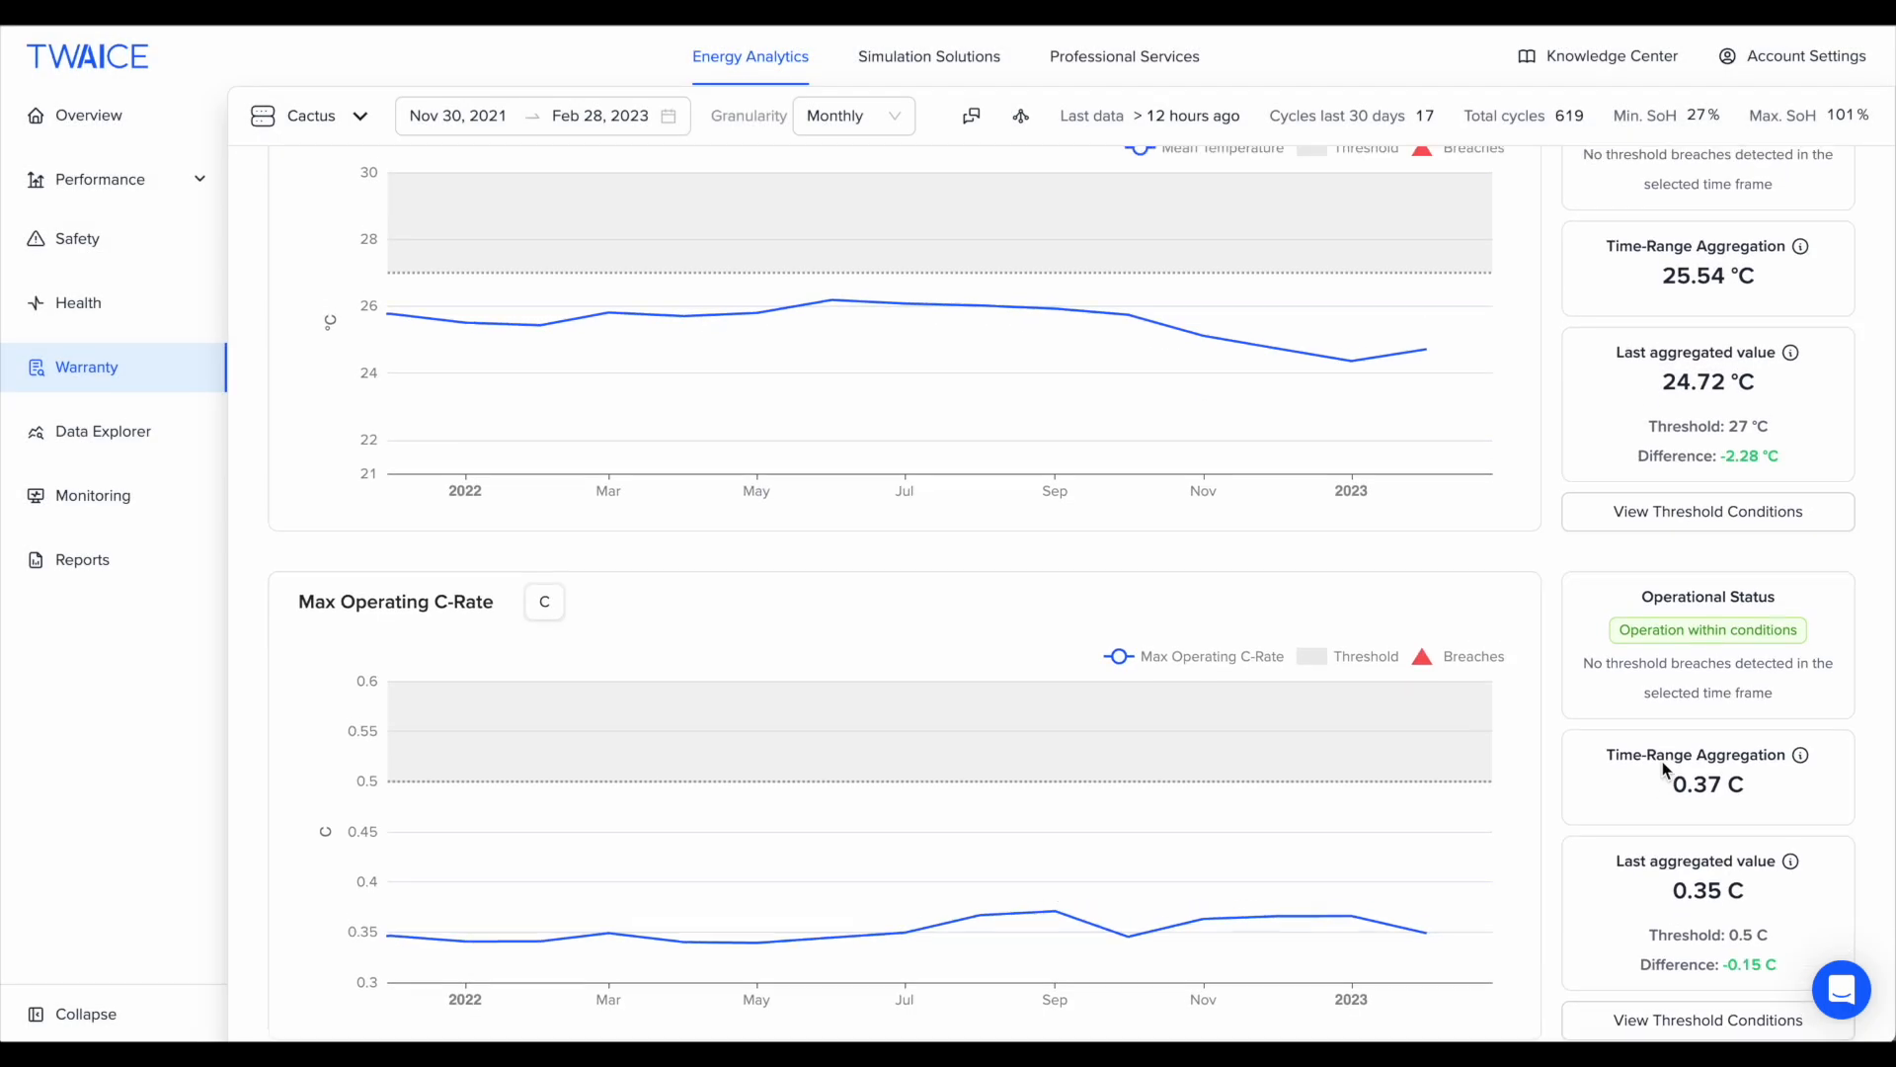
# Step: Review the graphs and operational status of all tracked KPIs, from Max Operating C-Rate back to Mean State of Health
pyautogui.scroll(4, 1666, 770)
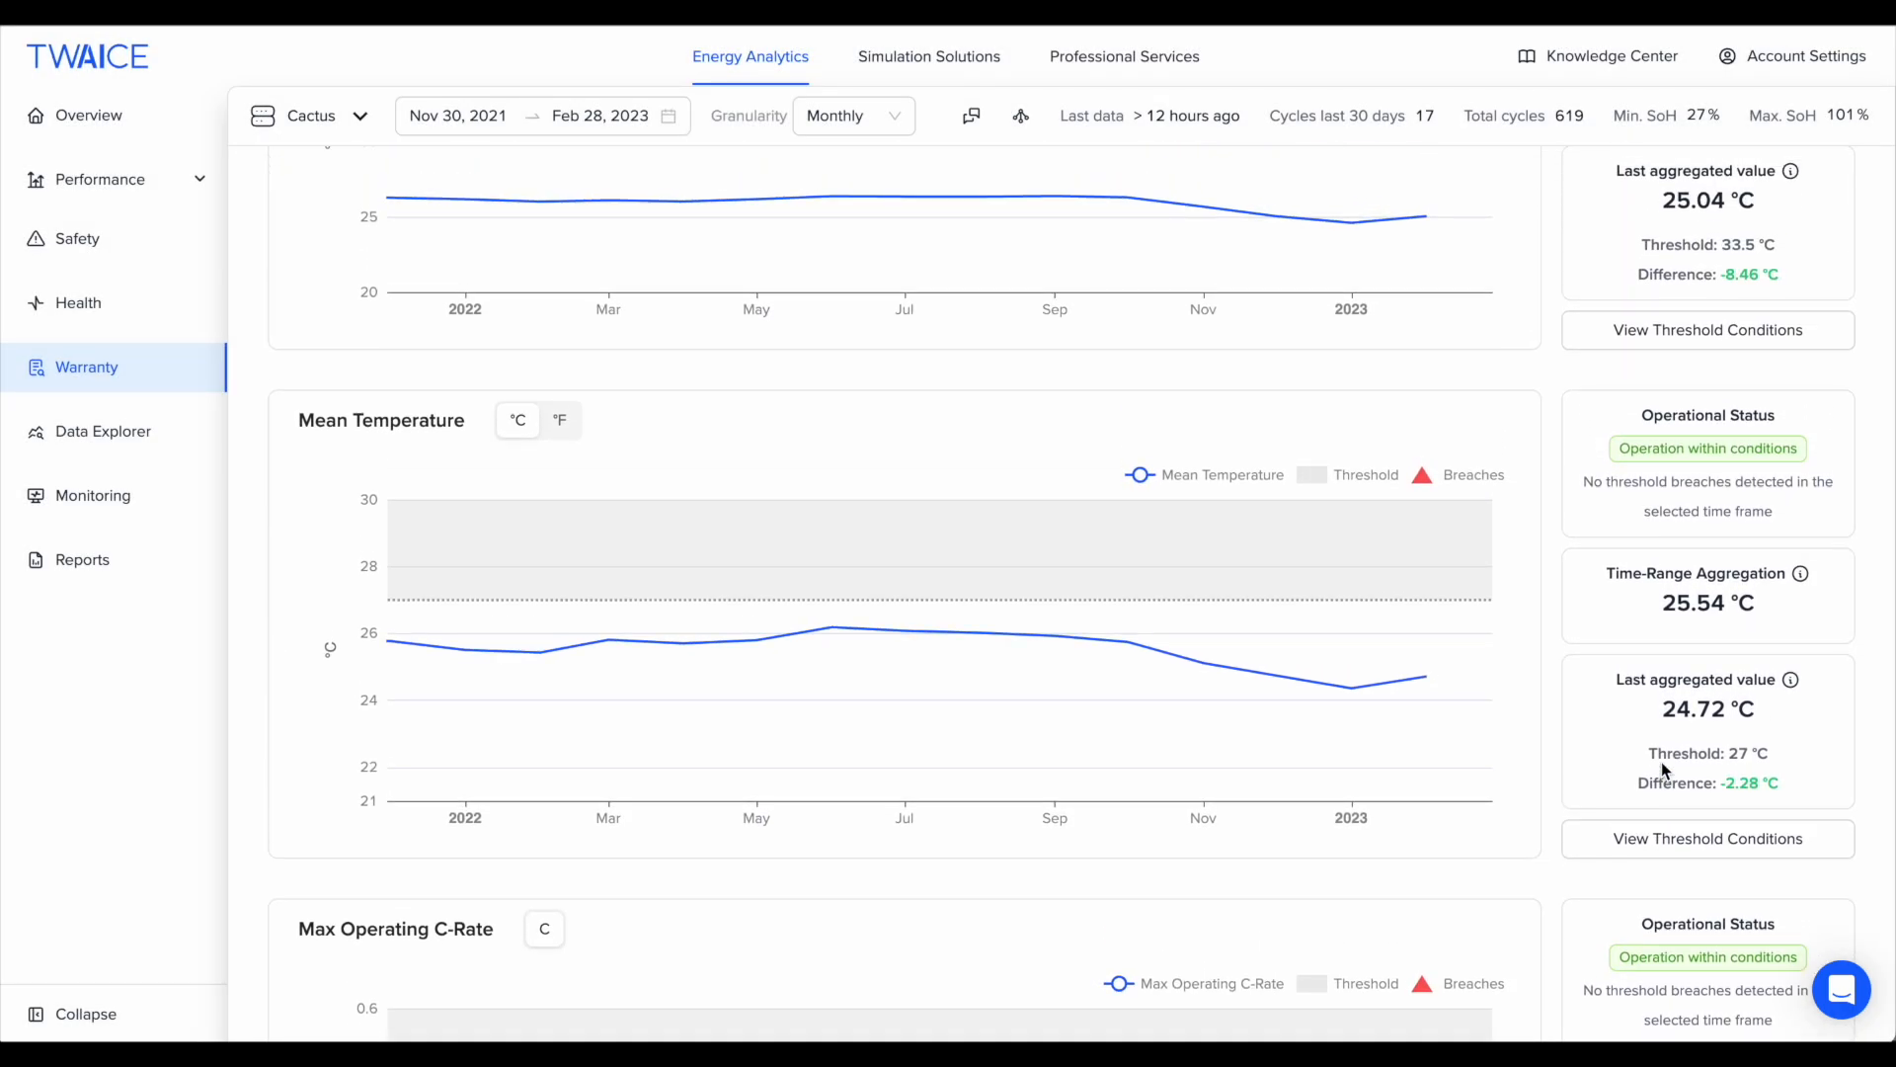
pyautogui.scroll(3, 1661, 762)
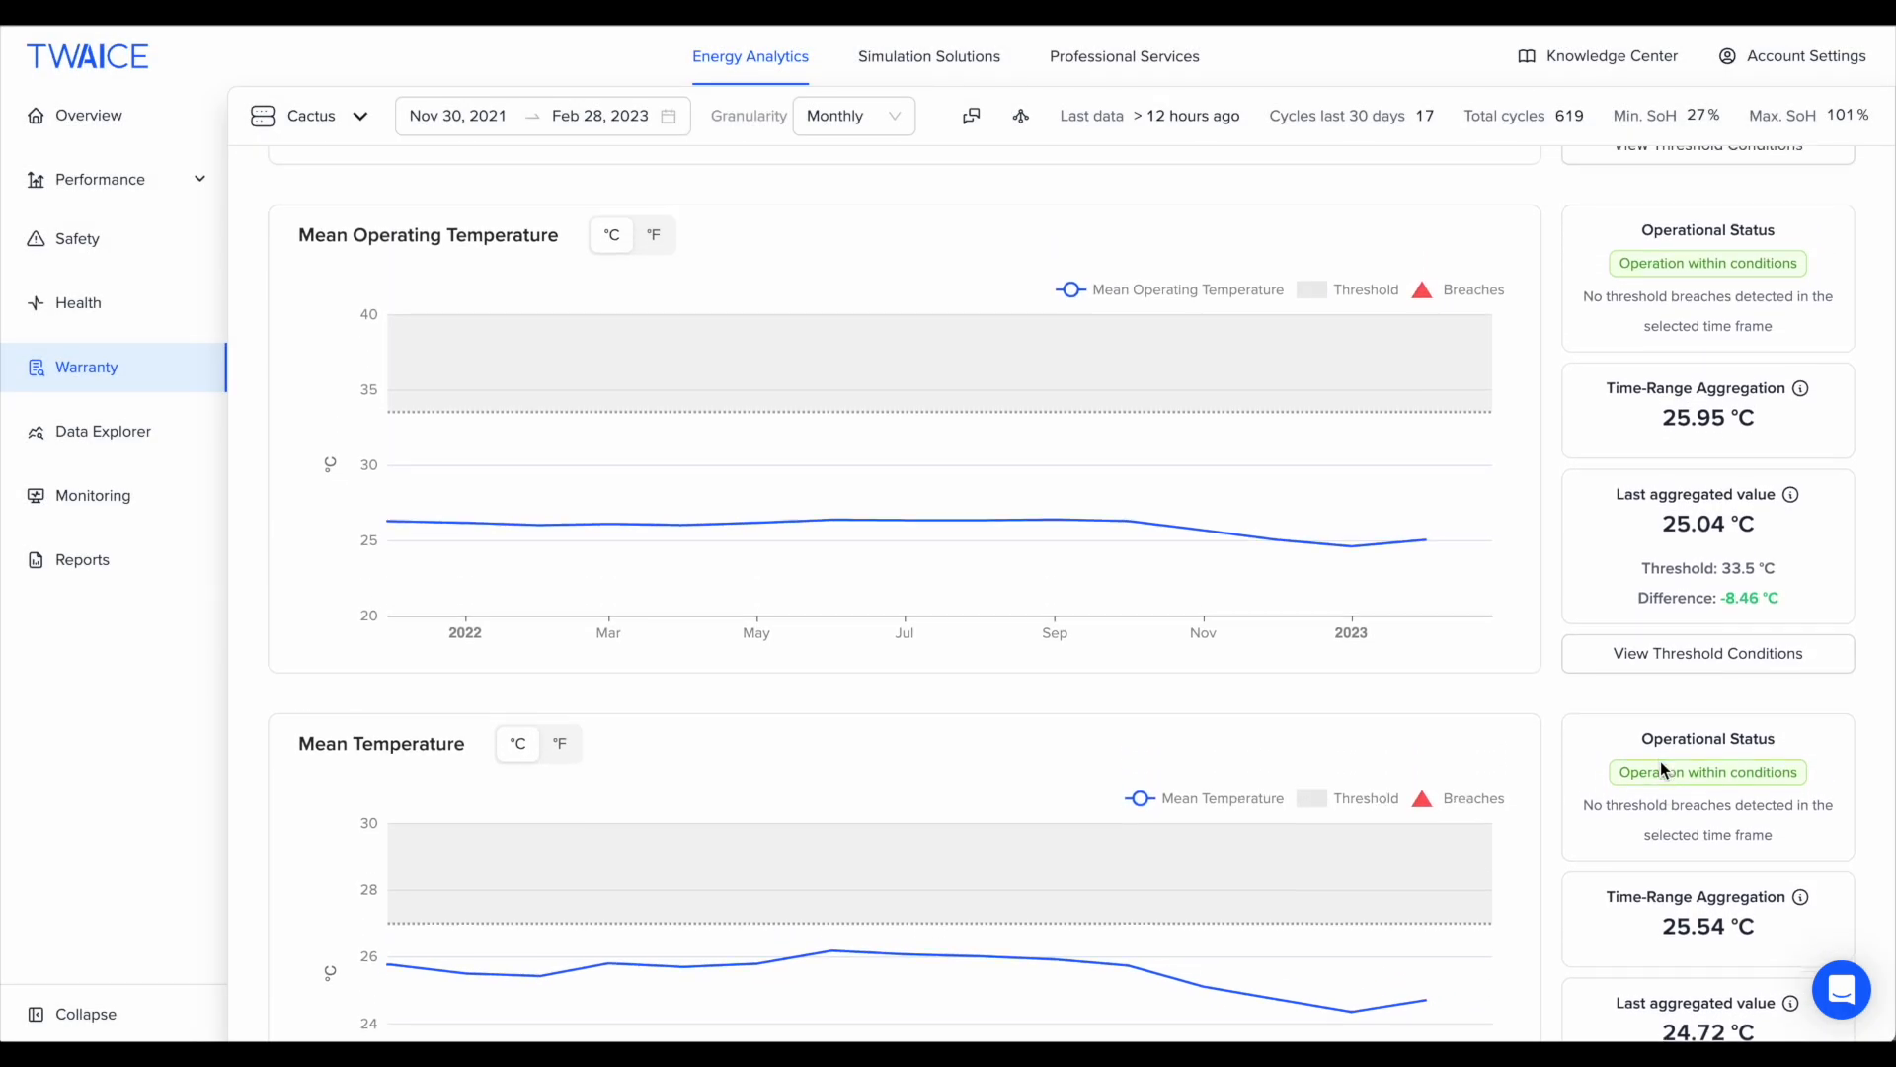
pyautogui.scroll(4, 1661, 764)
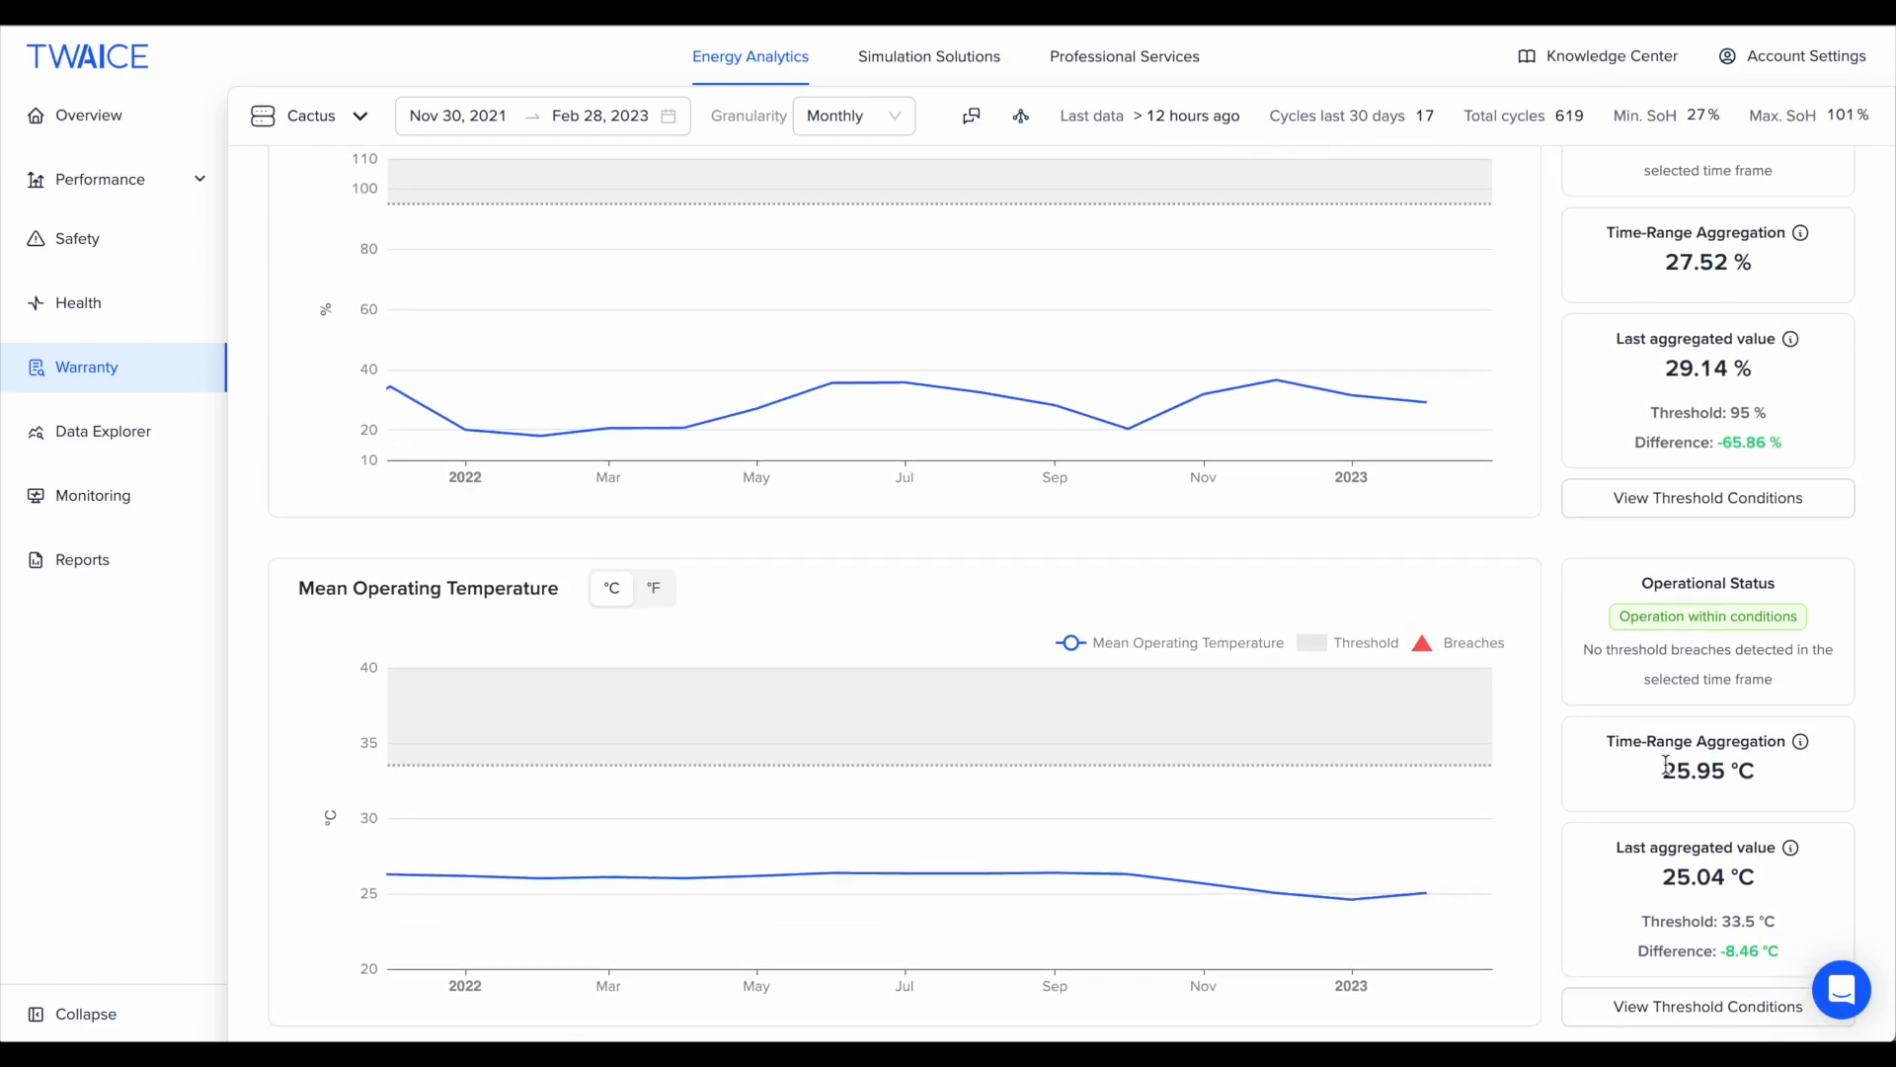
pyautogui.scroll(2, 1666, 766)
pyautogui.scroll(5, 1654, 740)
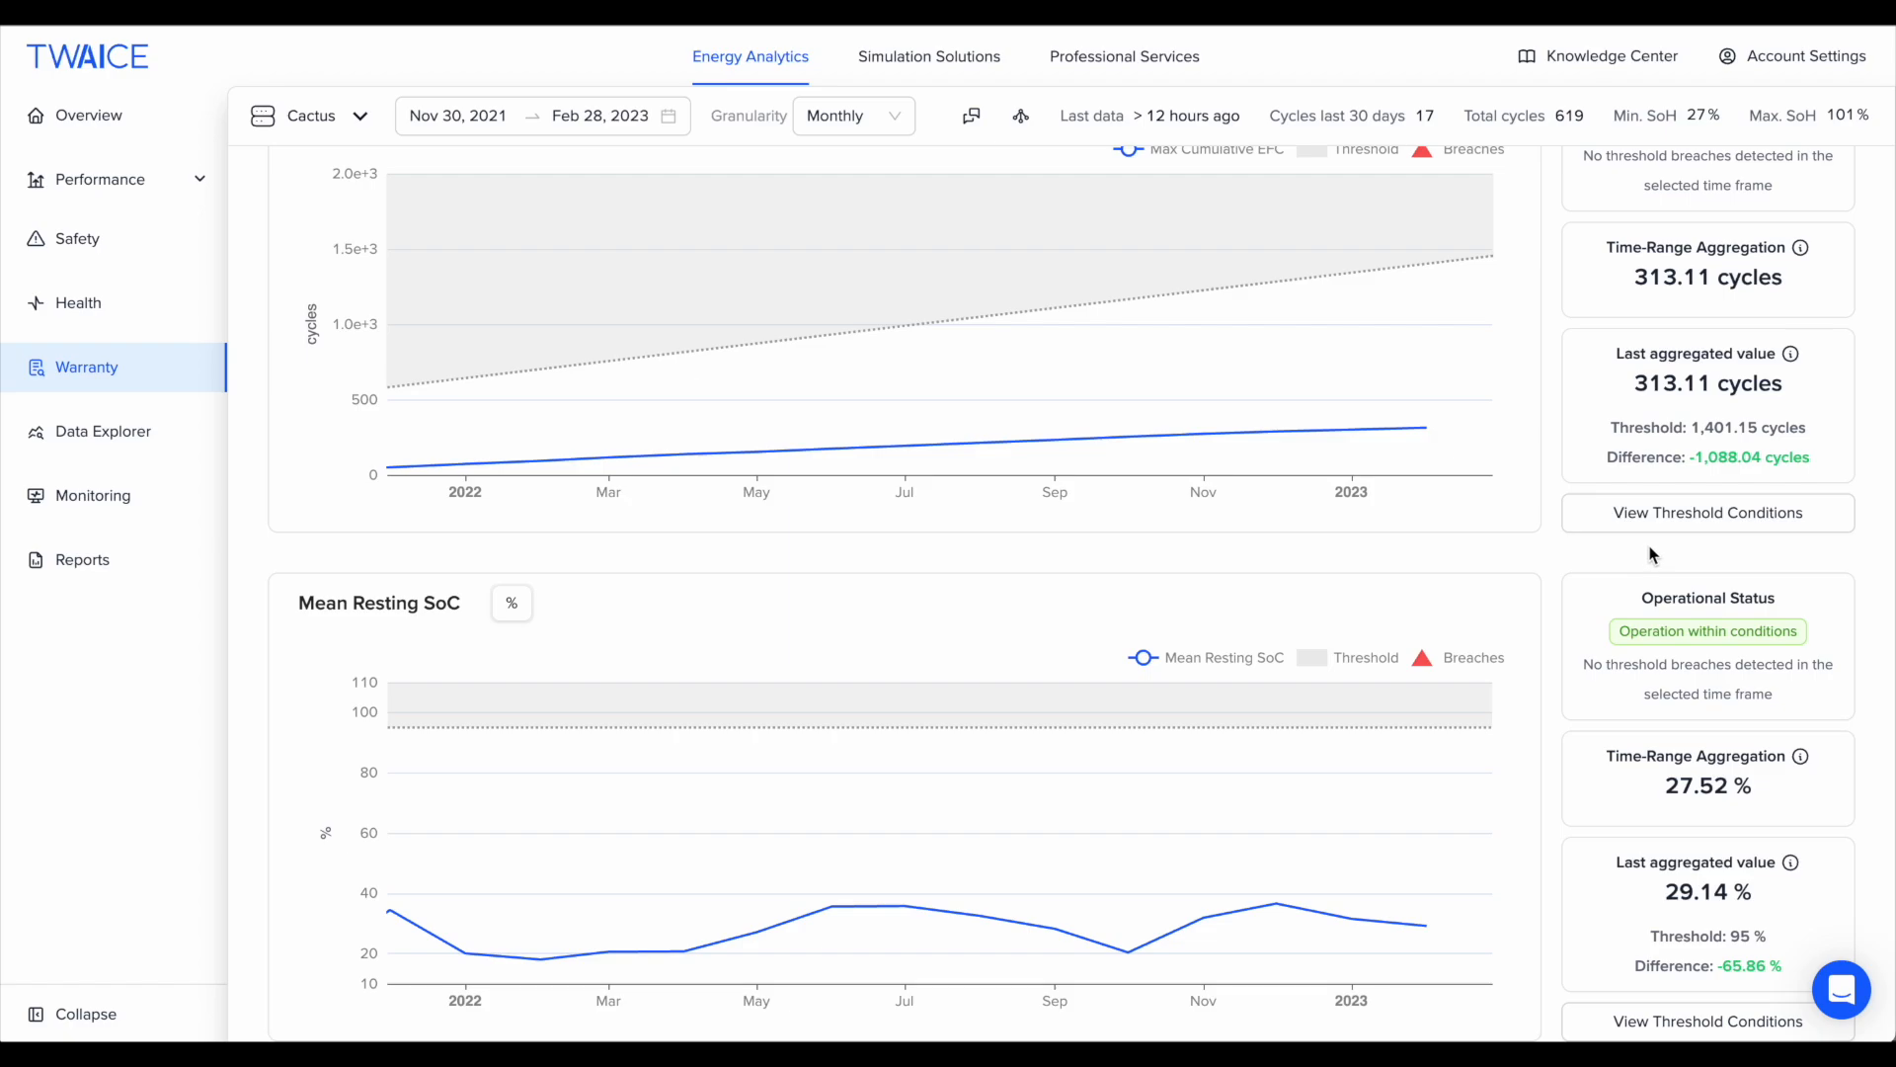
pyautogui.scroll(7, 1653, 555)
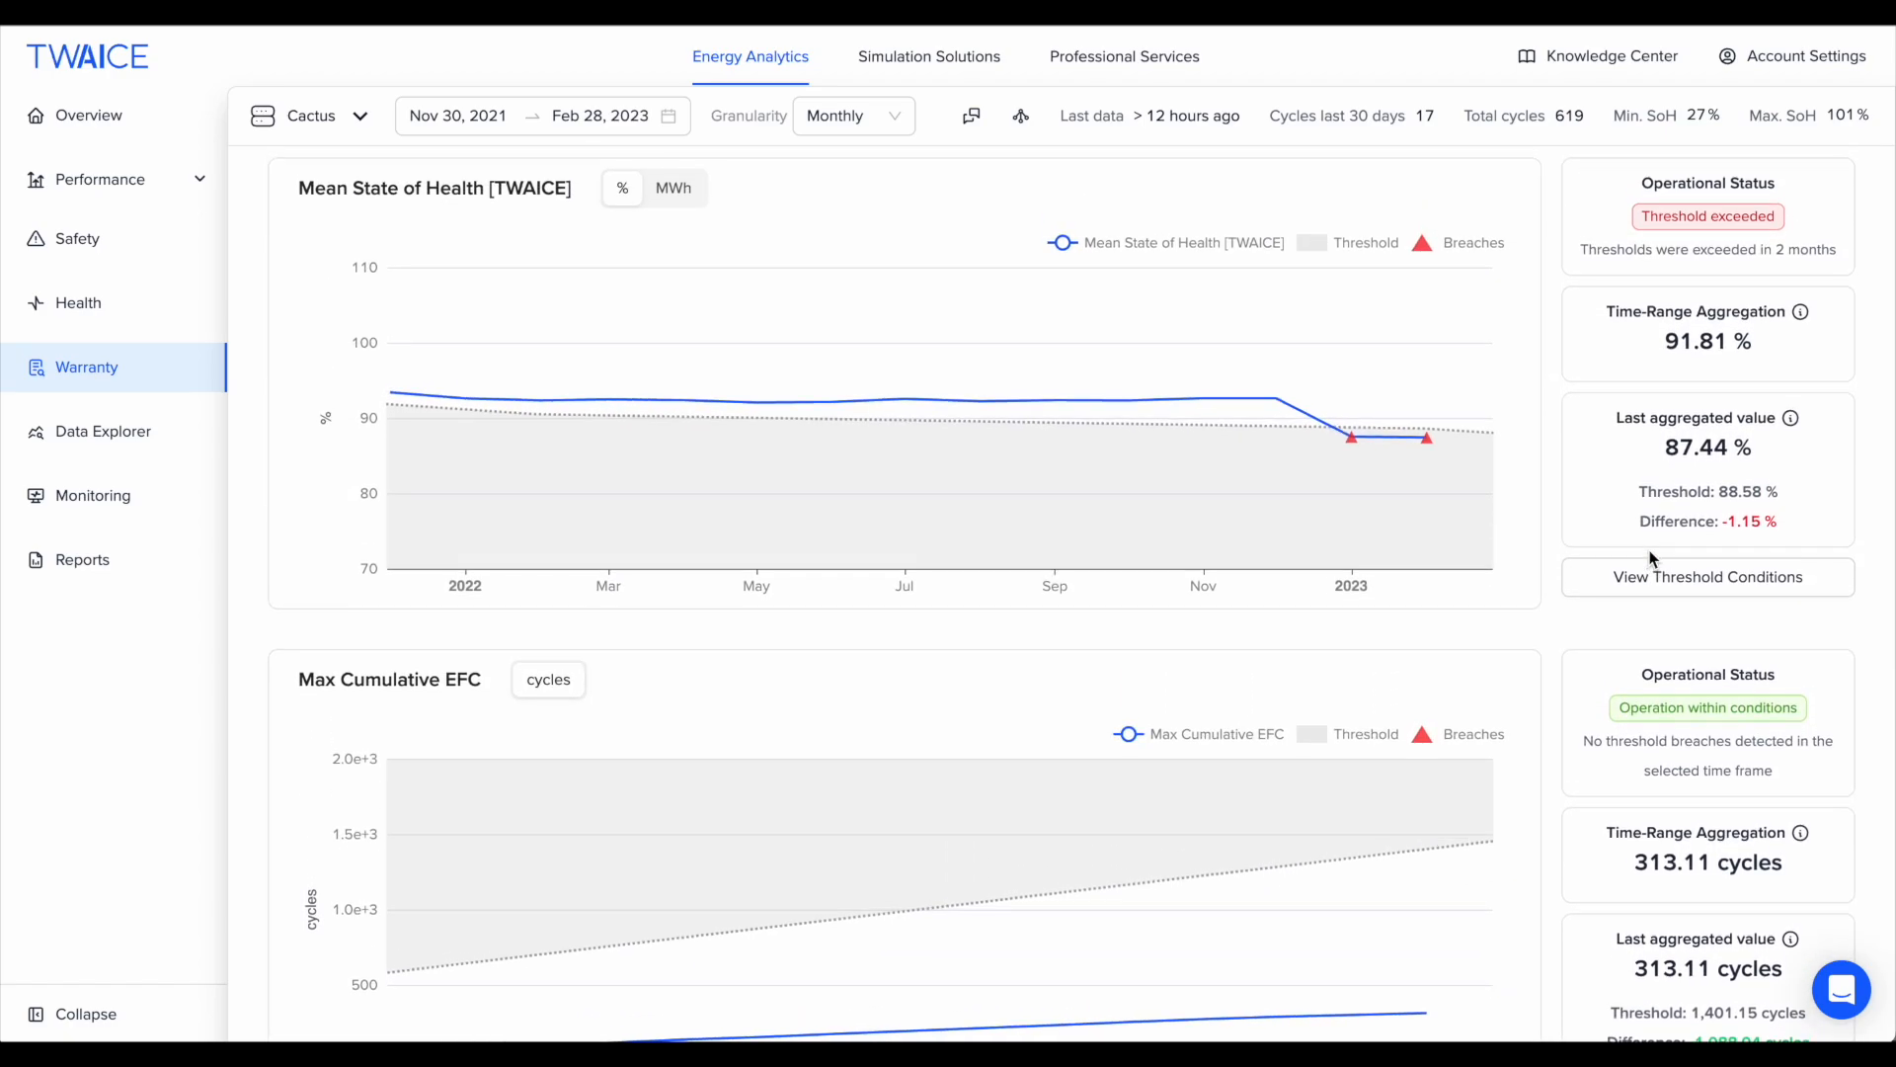
pyautogui.scroll(2, 1649, 556)
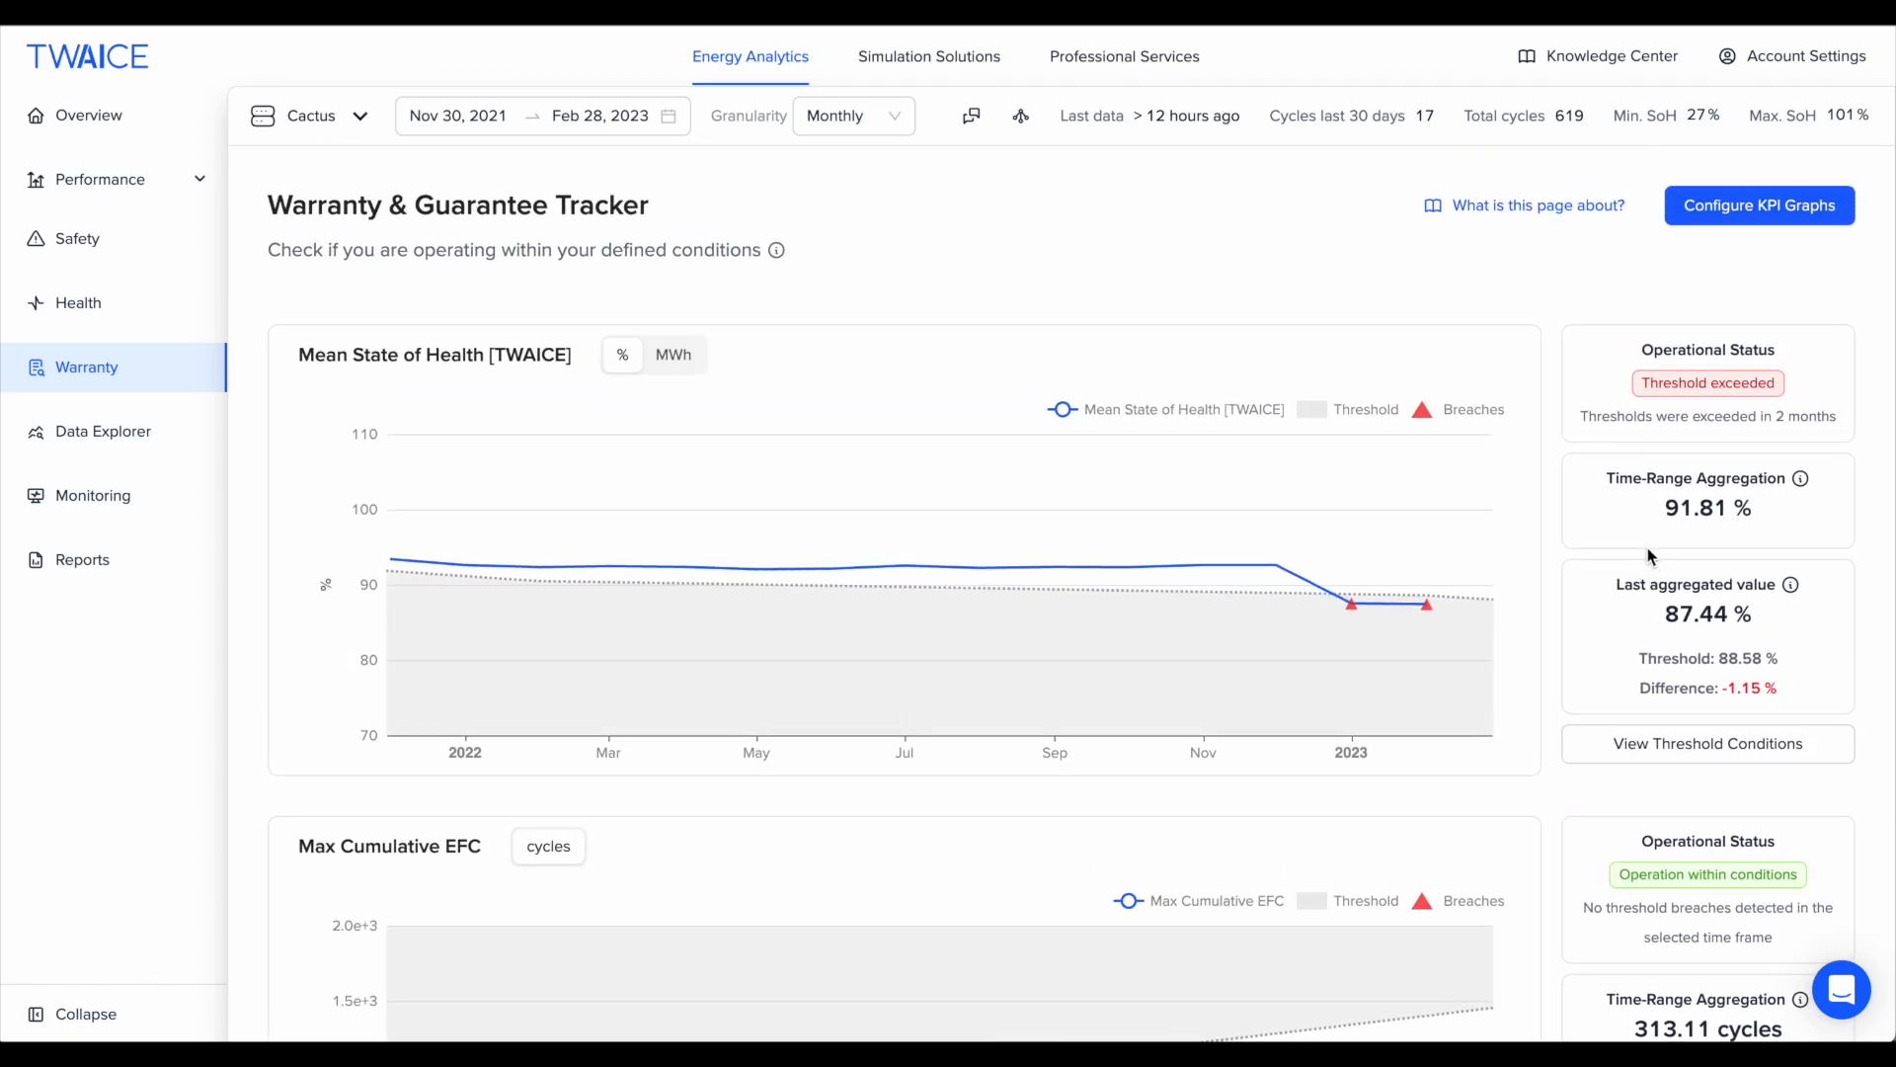